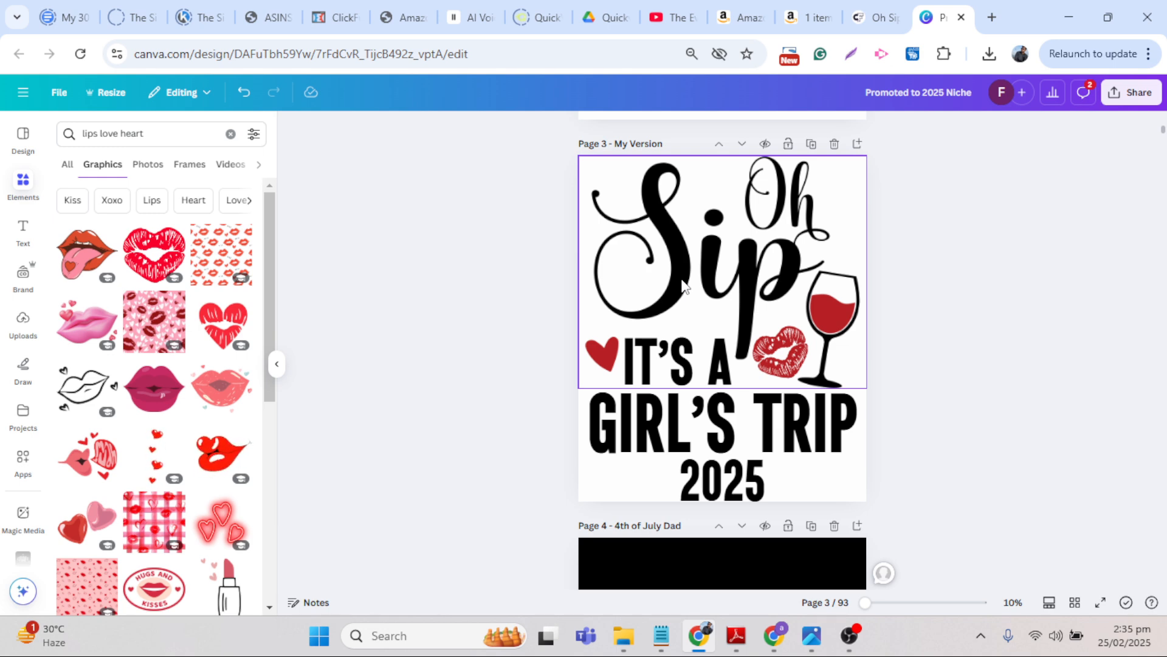
- Compare the "Oh Sip It's a Girl's Trip SVG" listing on Creative Fabrica with the My Version page in Canva
click(876, 17)
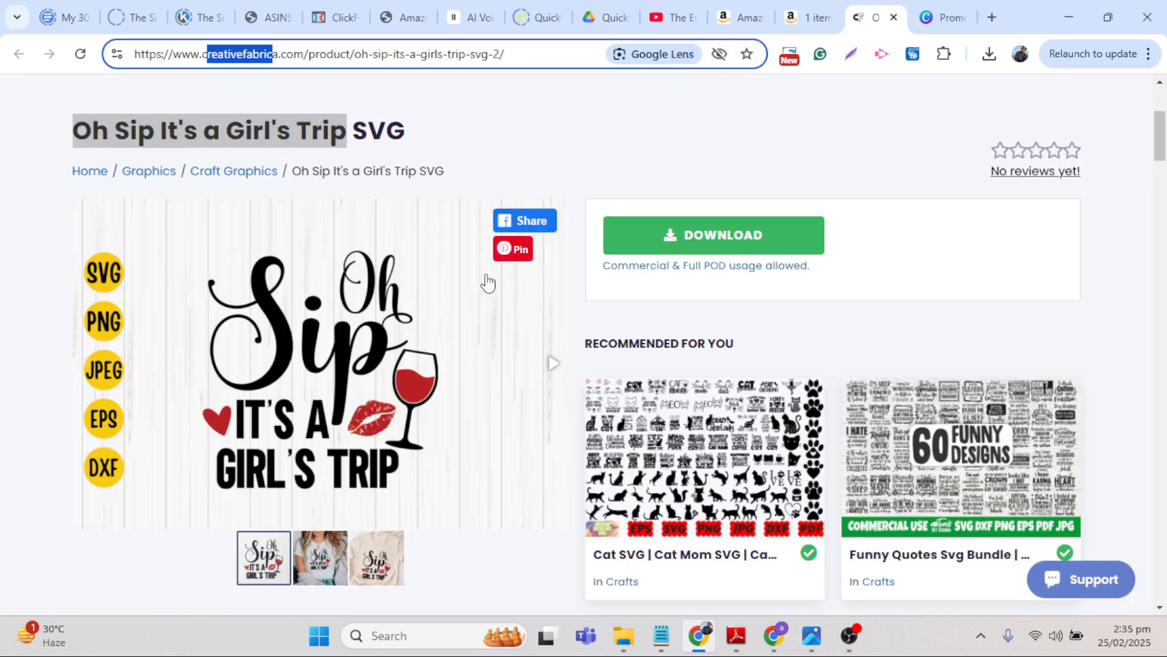
click(930, 6)
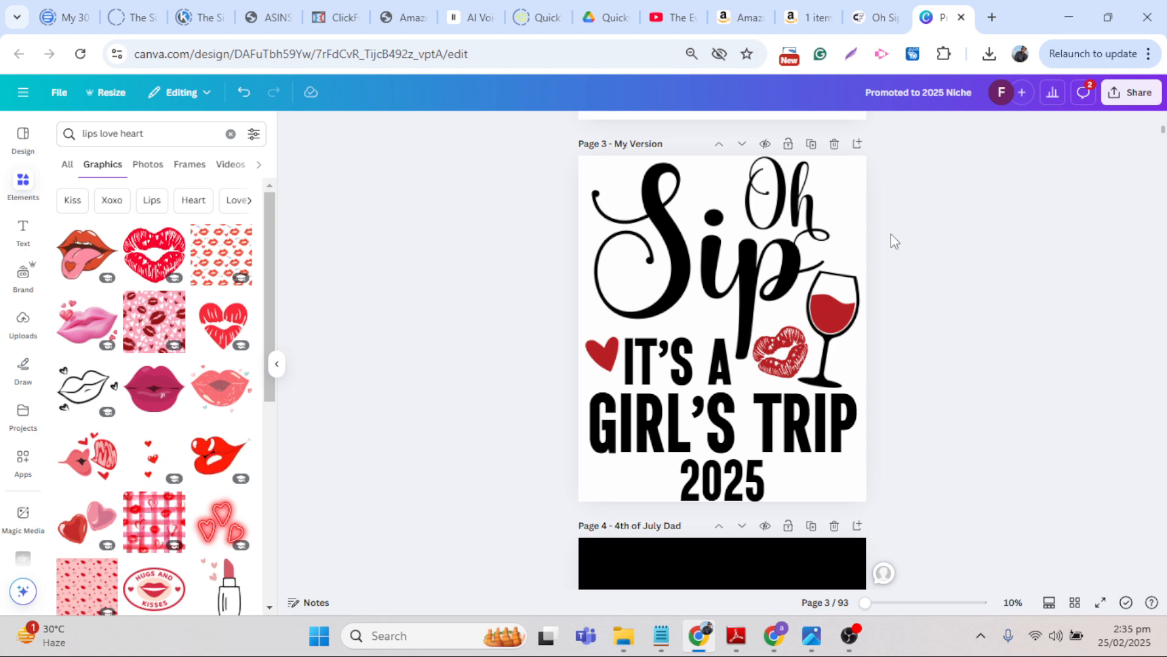
key(ctrl+shift+Tab)
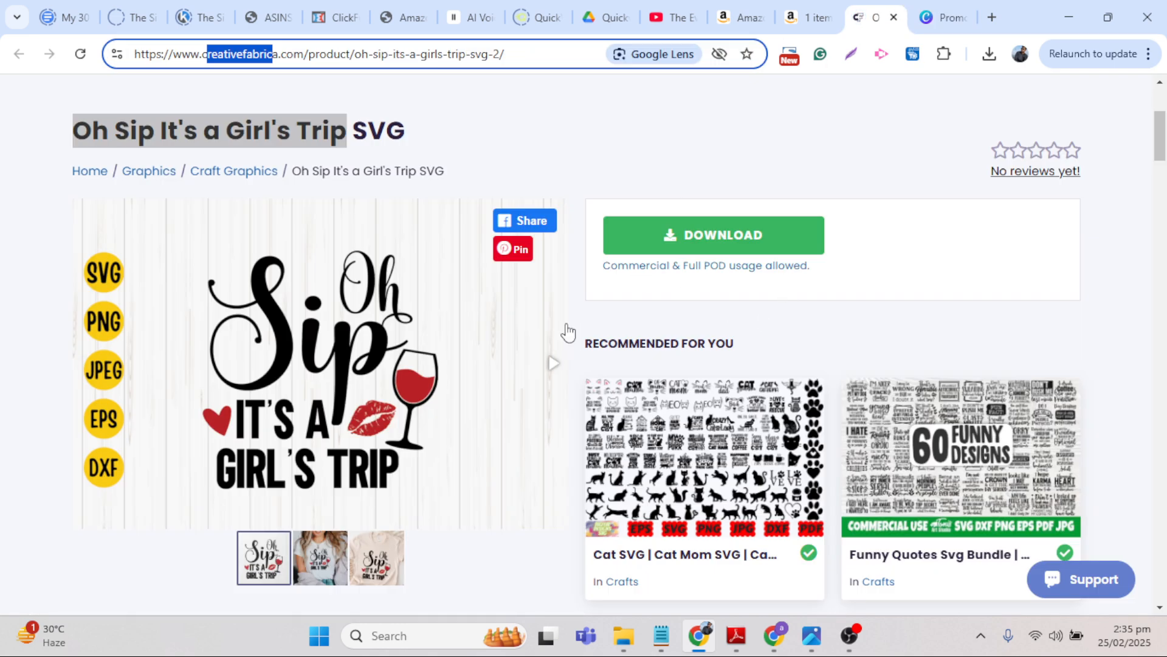
click(735, 239)
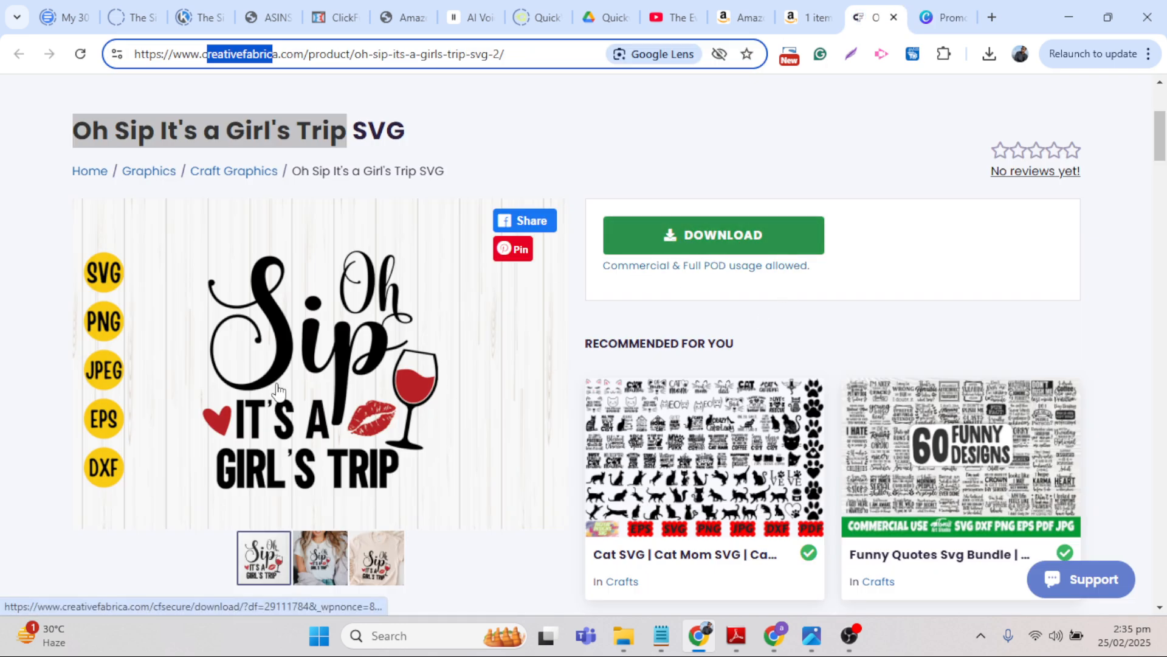
click(928, 8)
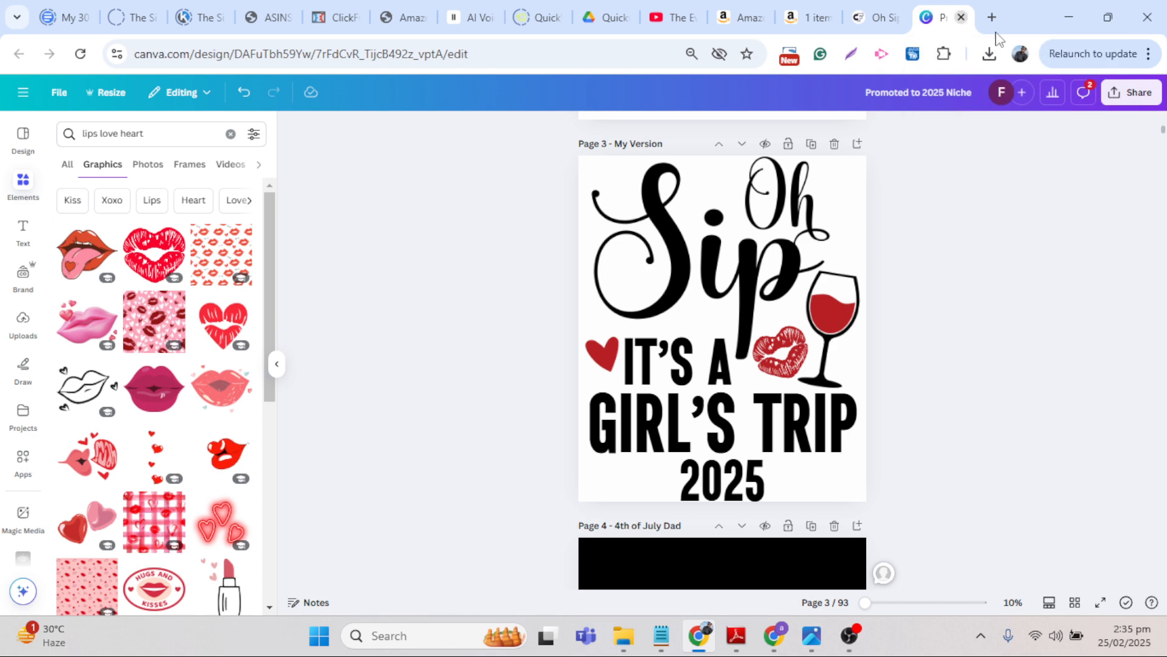
- Open the downloaded Oh-Sip-Its-a-Girls-29111784 archive, examine the formats inside its "file" folder, and close it
click(989, 53)
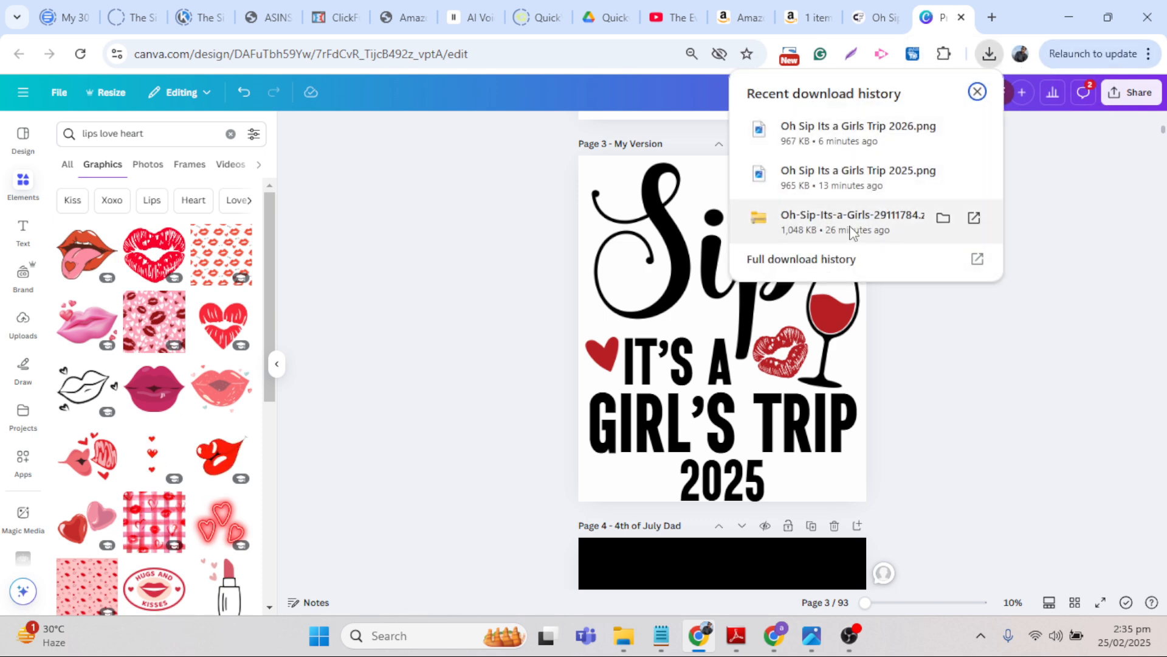
click(851, 225)
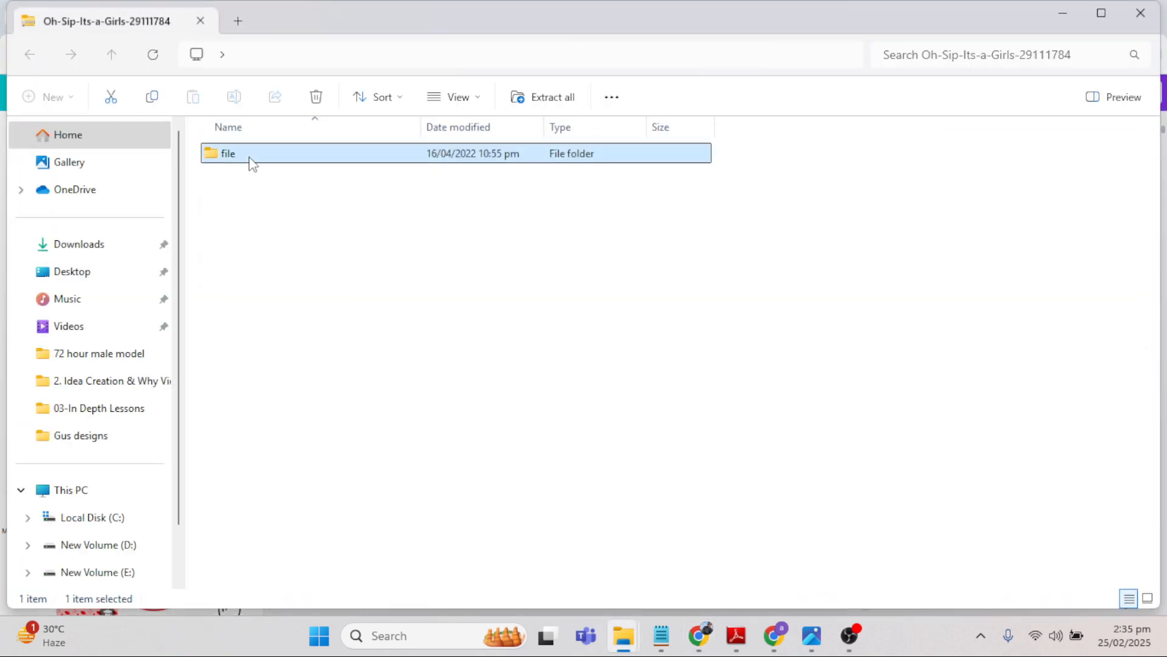
double_click(249, 161)
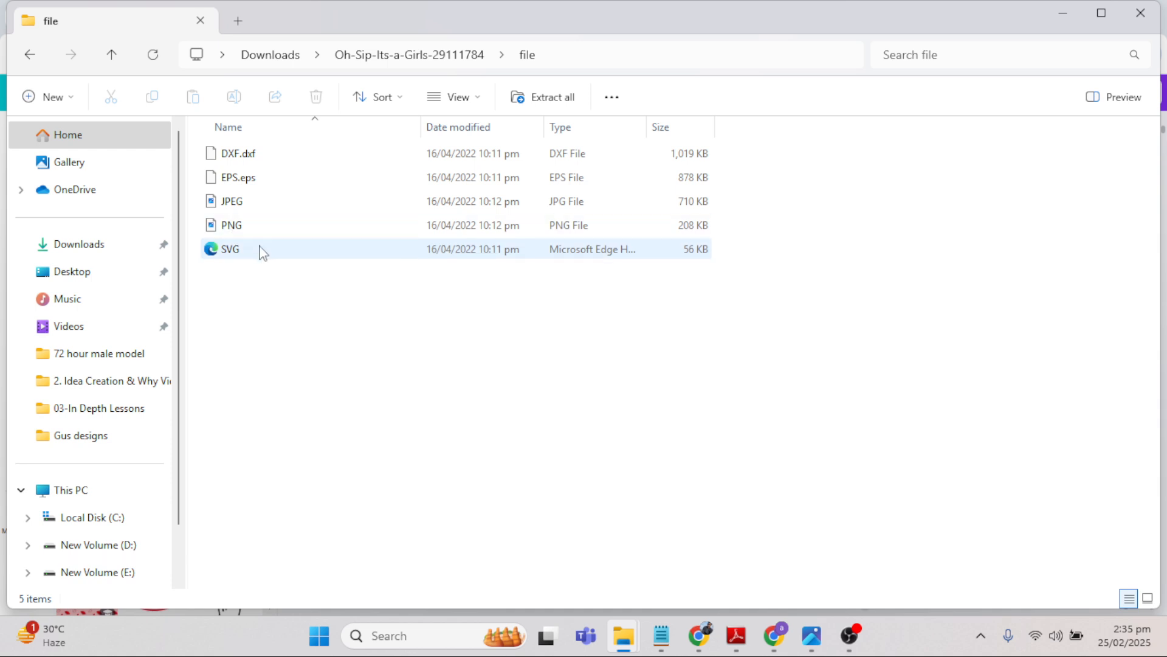
click(1140, 13)
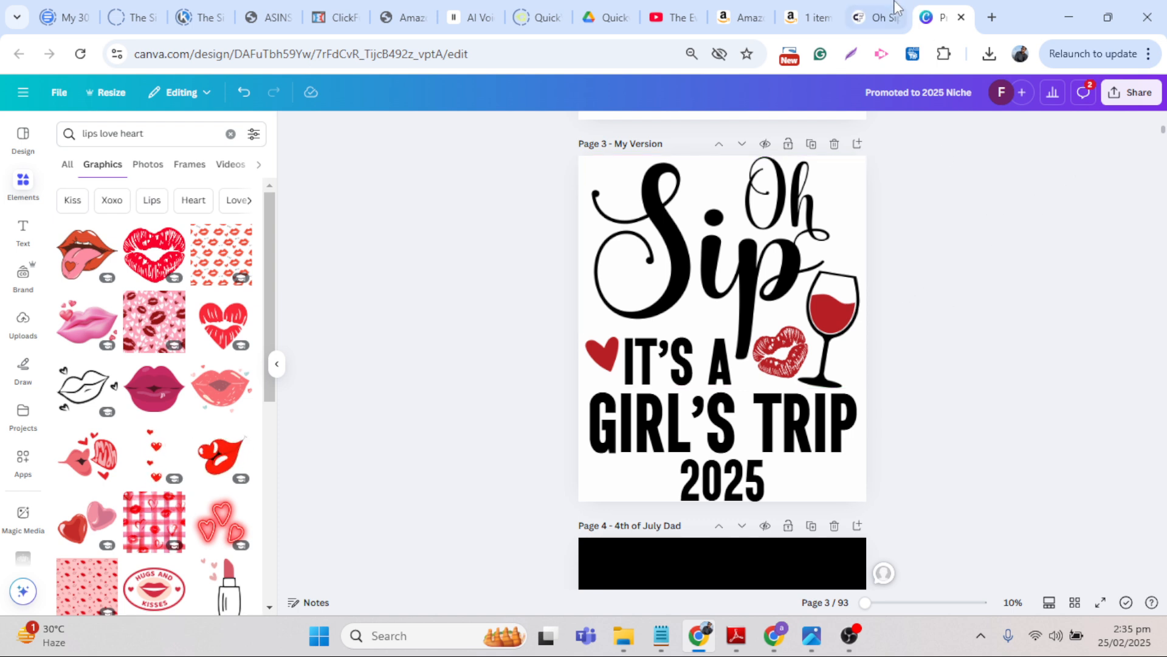
- Review the Creative Fabrica product page against the SVG page of the Canva design
click(879, 17)
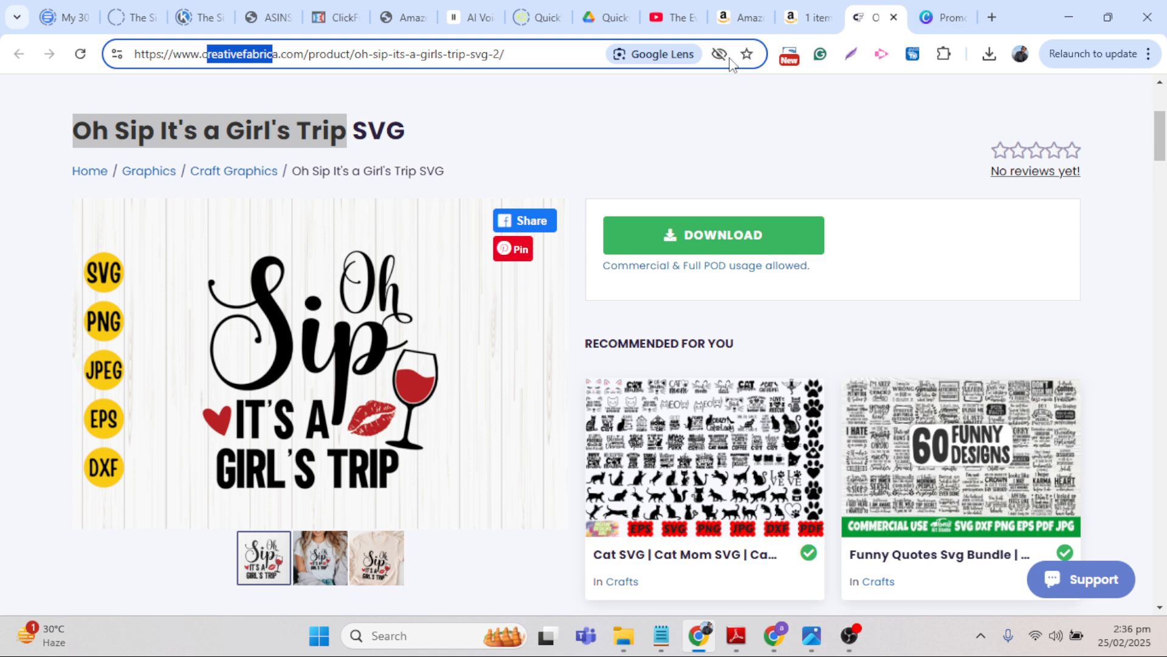
click(941, 8)
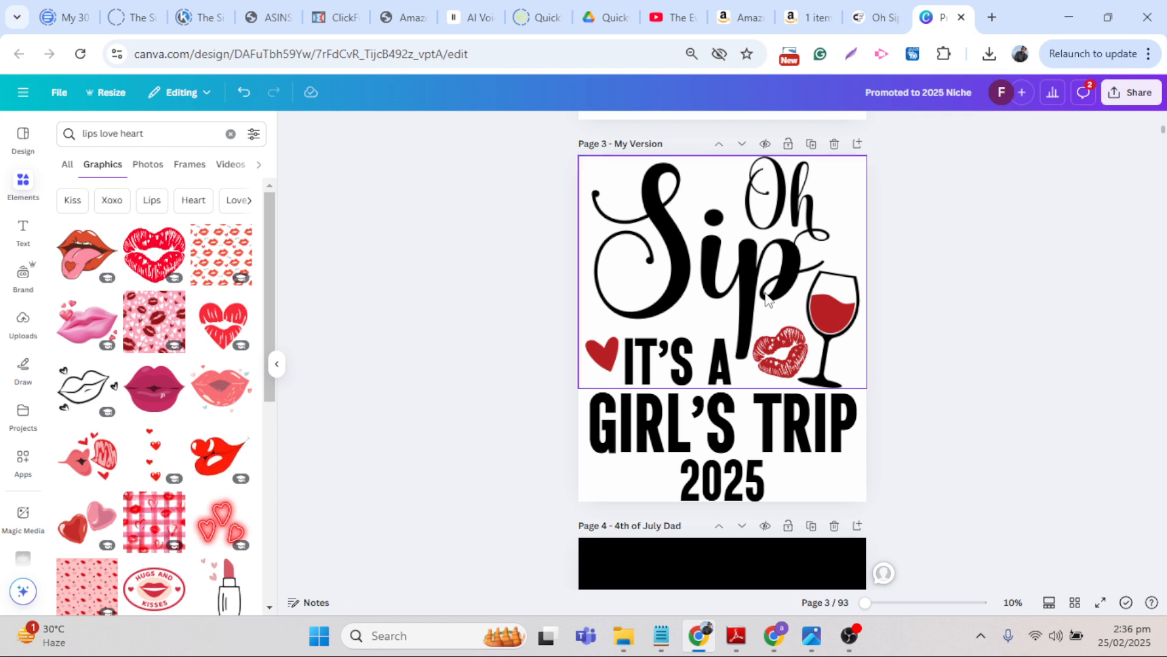
scroll(930, 277, up, 5)
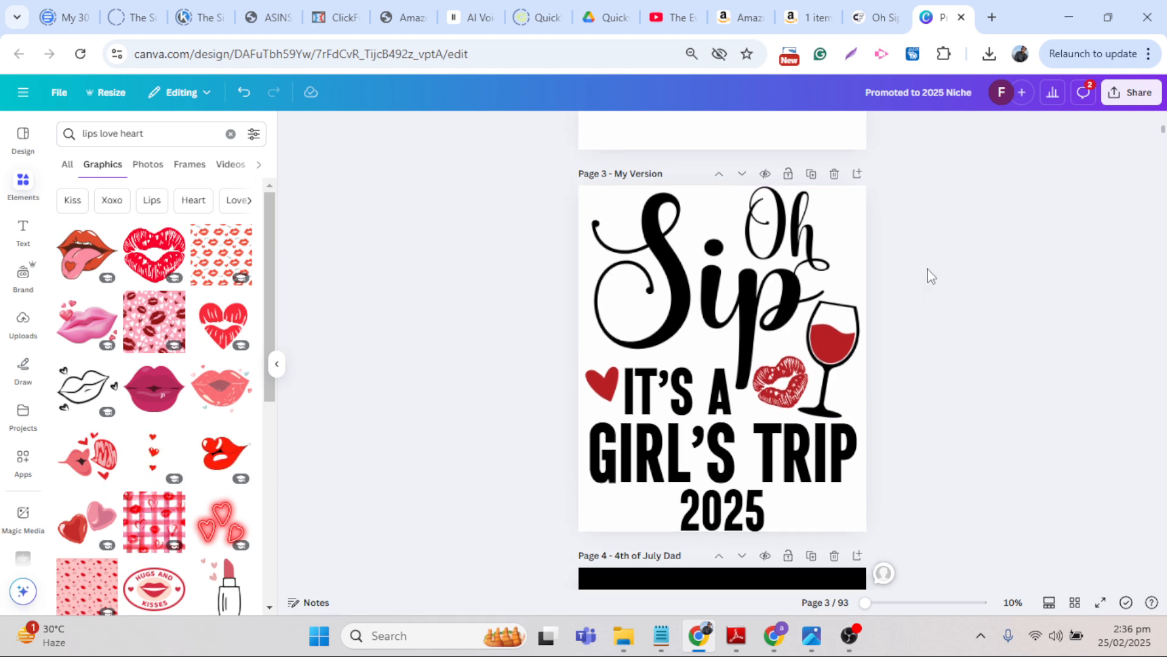
scroll(930, 277, up, 2)
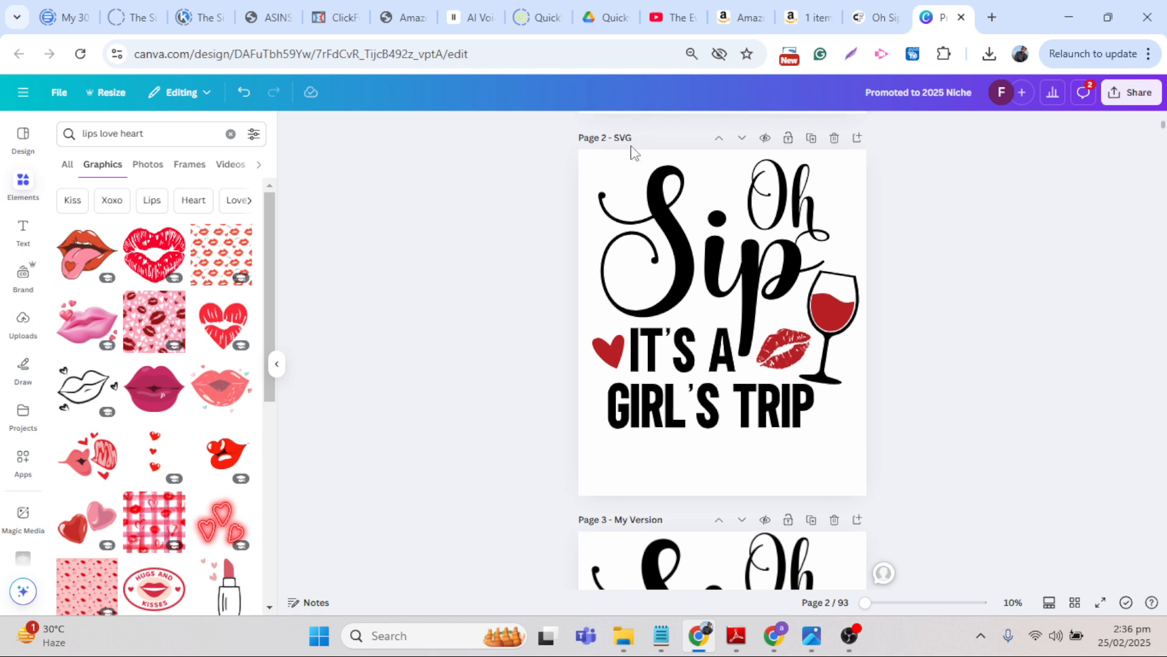
click(873, 6)
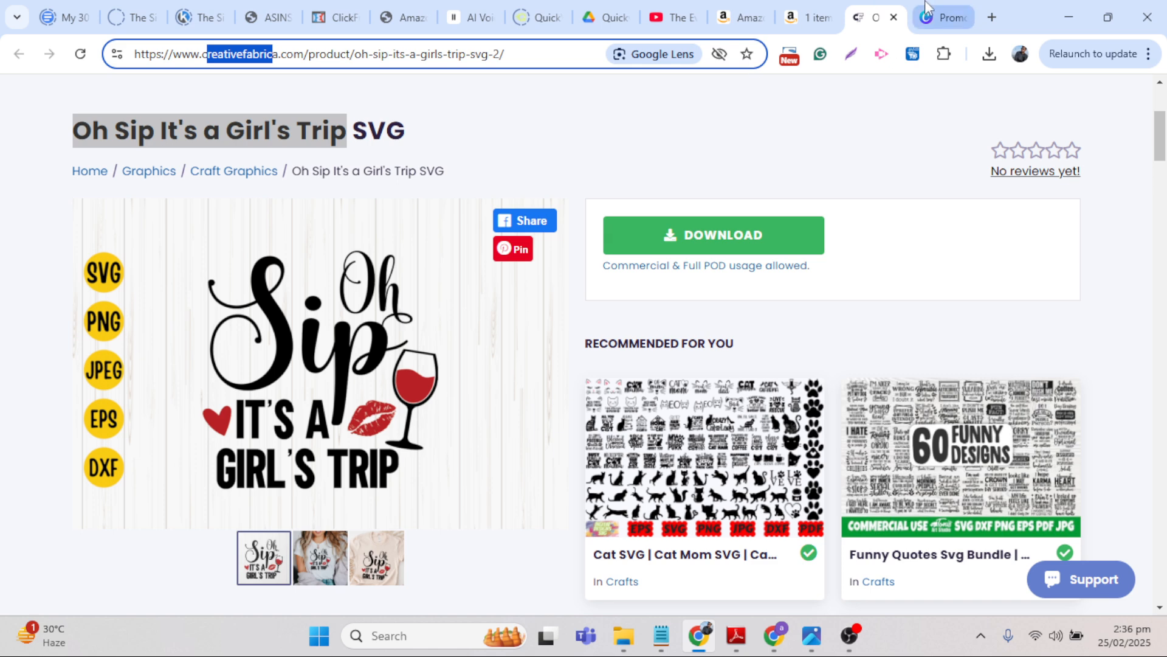
key(ctrl+Tab)
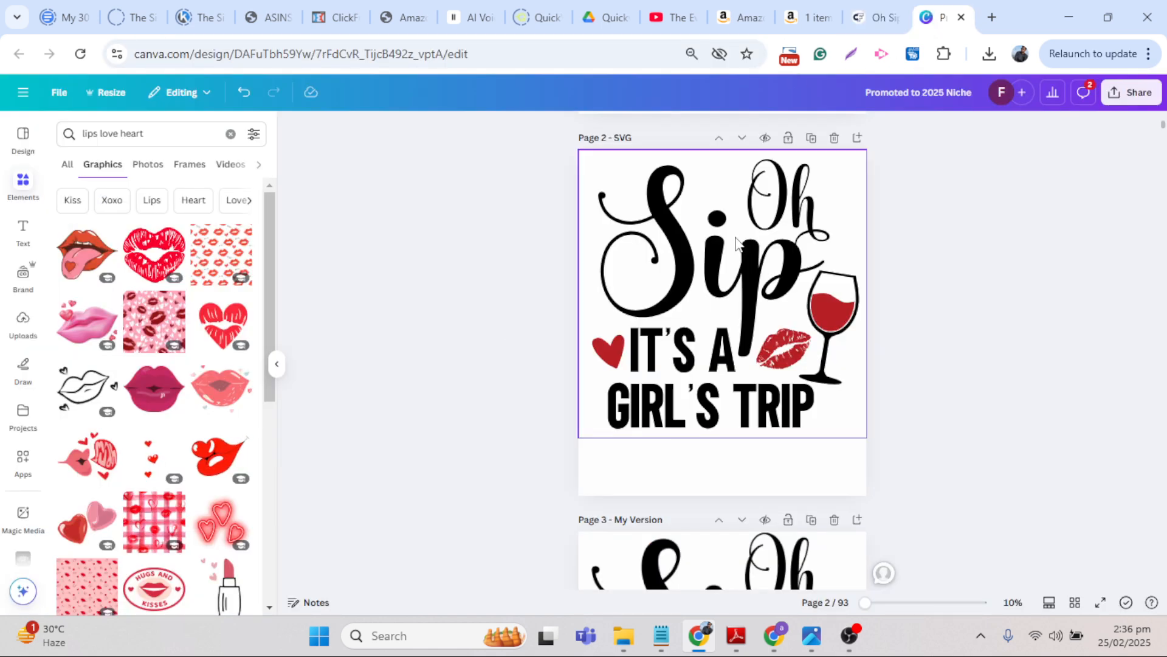
- Recolor the black parts of the Oh Sip graphic on the SVG page to white
click(697, 309)
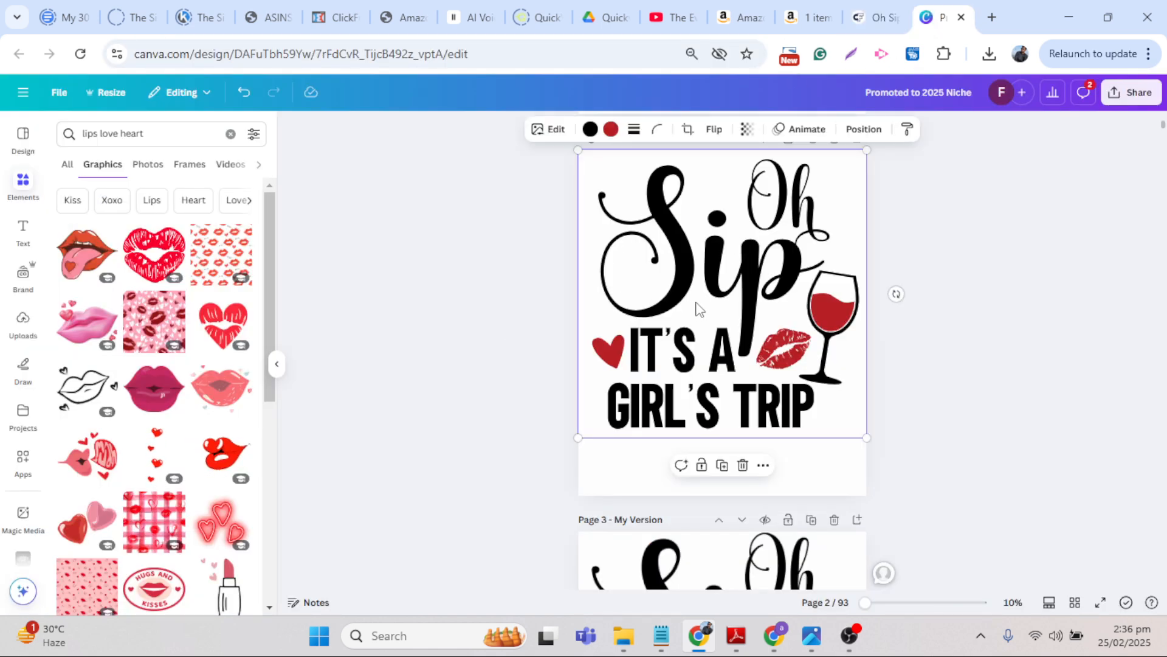
click(590, 131)
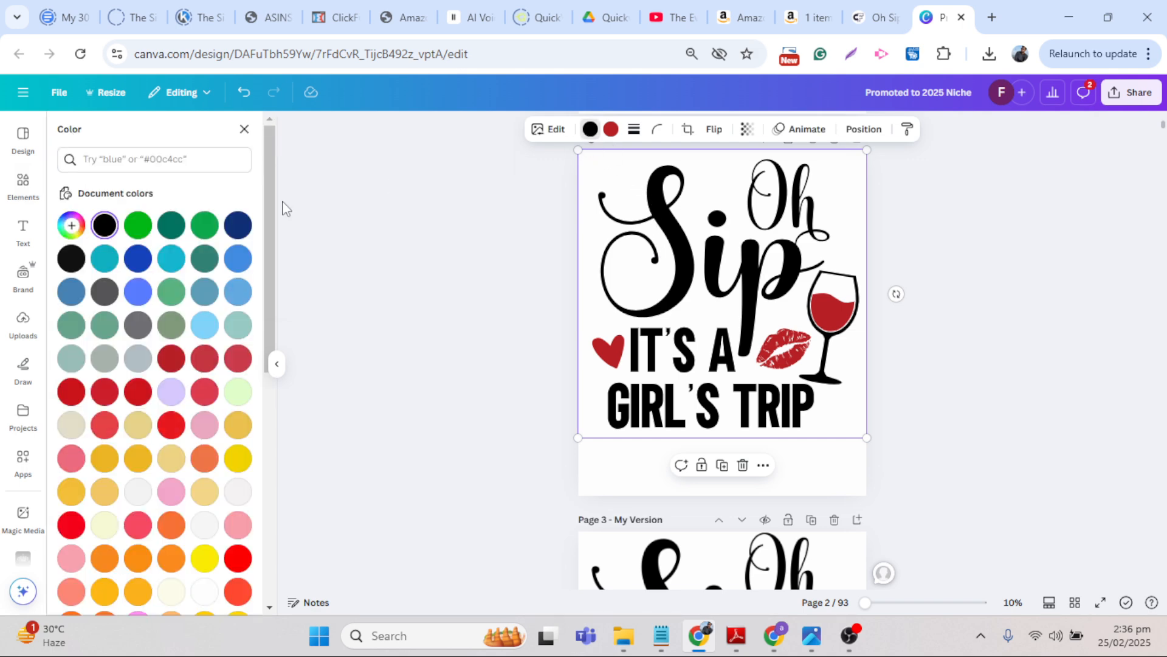
scroll(266, 465, down, 7)
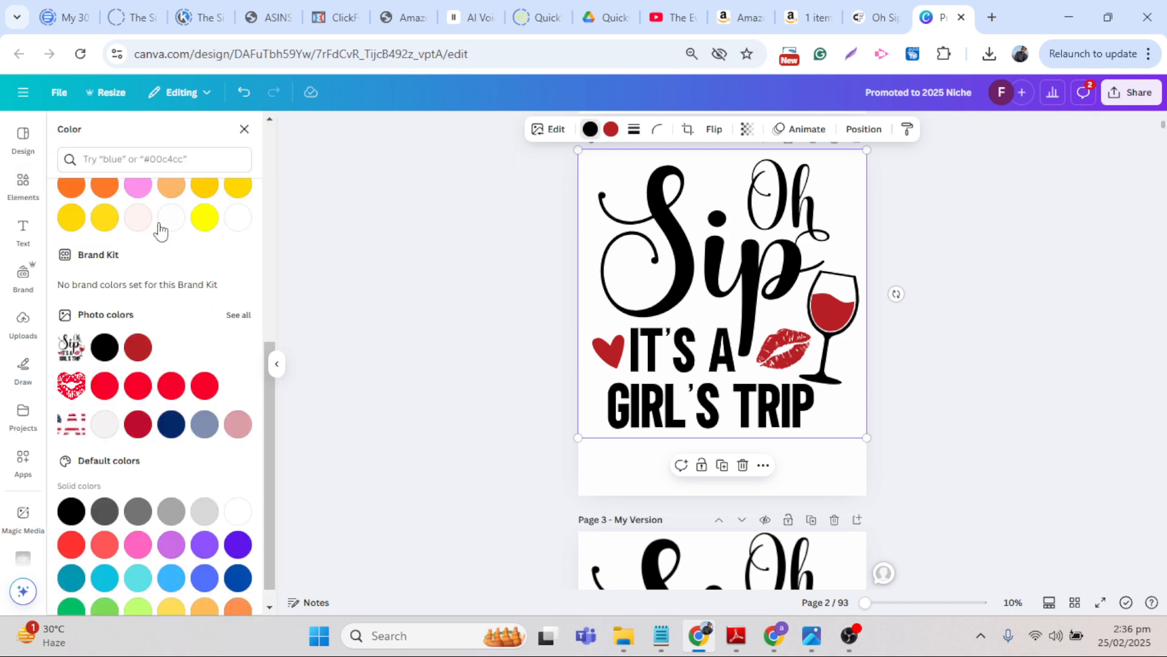
click(238, 220)
- Set the SVG page's background color to black
click(611, 480)
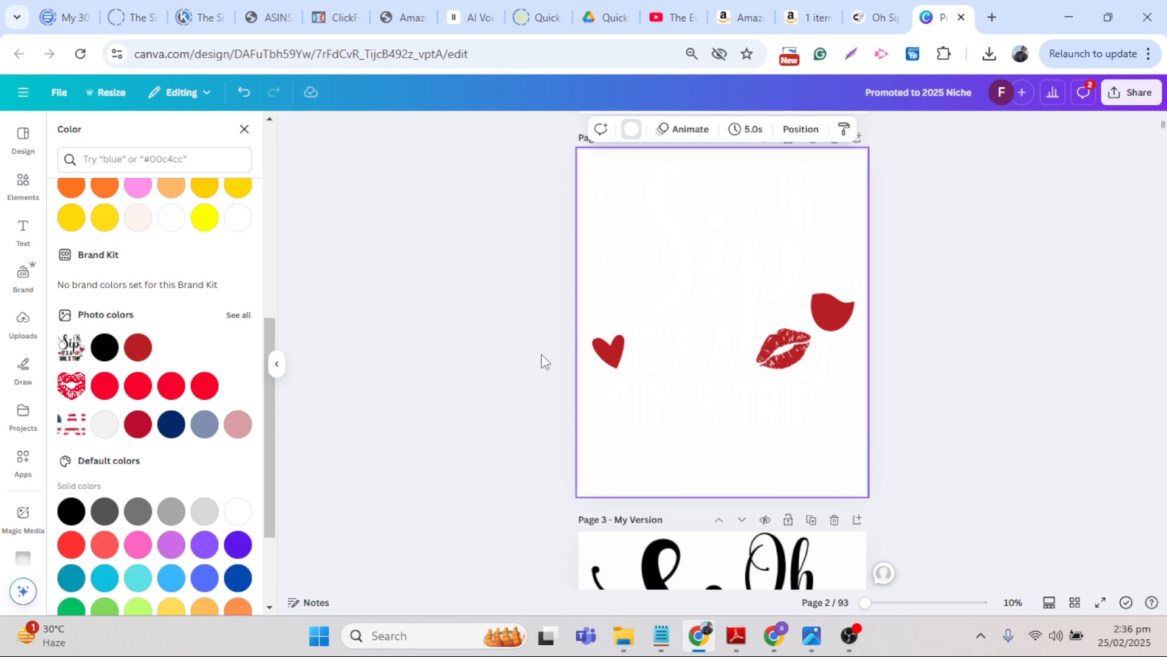
click(244, 129)
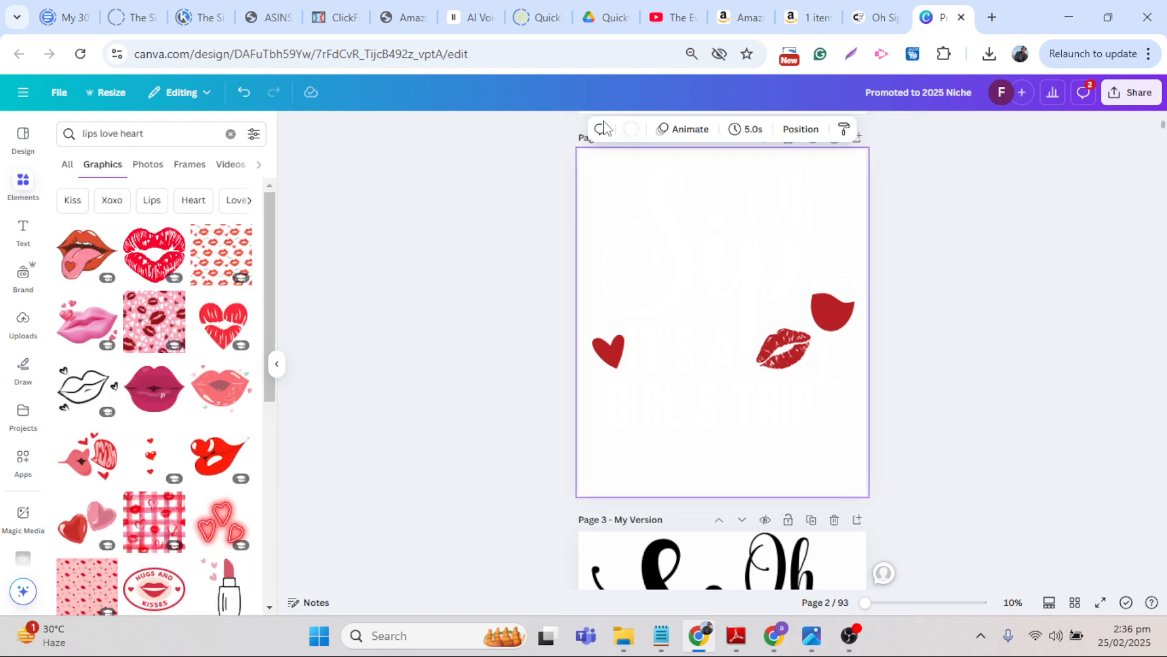
click(631, 129)
click(114, 223)
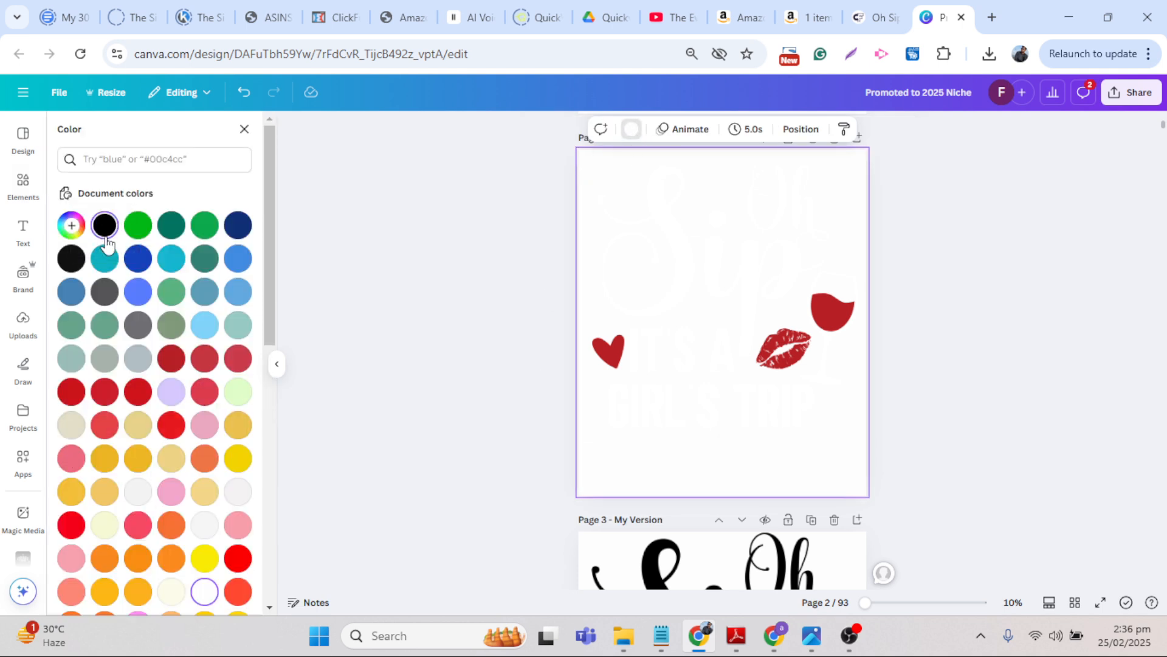
click(474, 323)
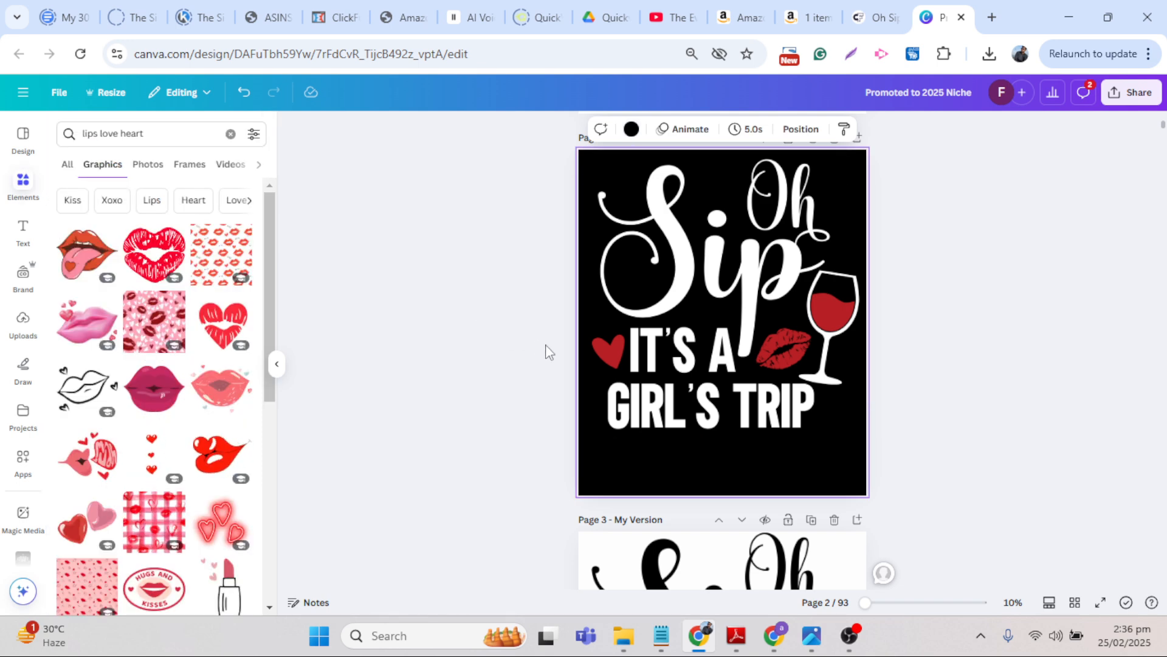
click(506, 225)
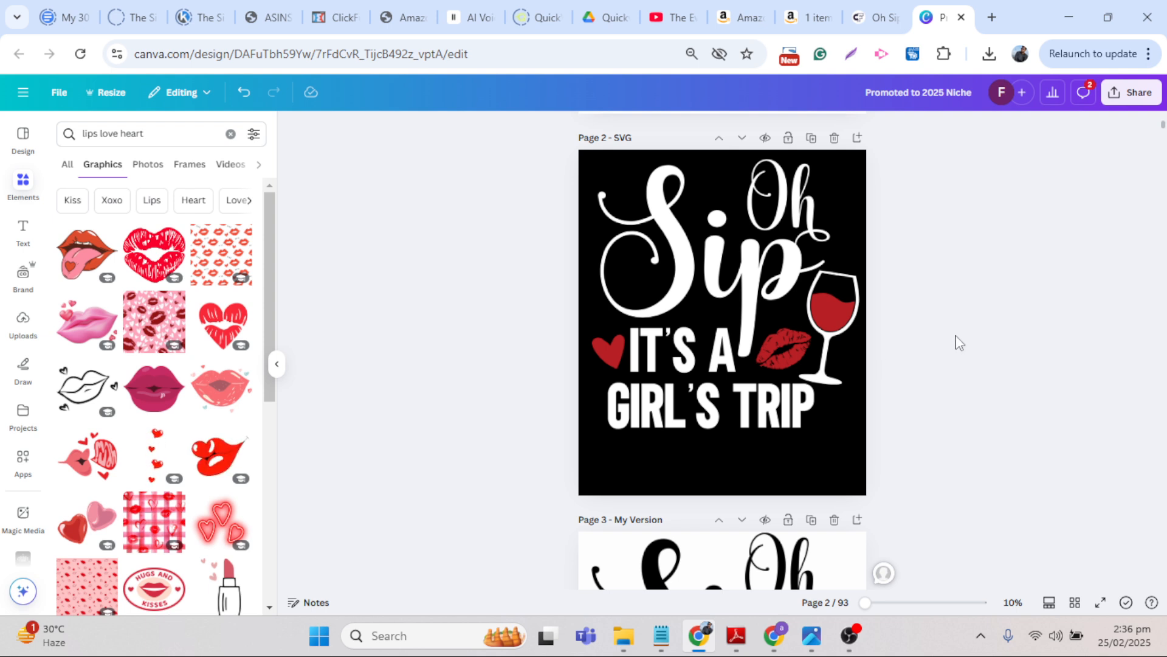
- Compare the original, SVG and My Version pages of the design with each other and with the product listing
scroll(959, 342, down, 6)
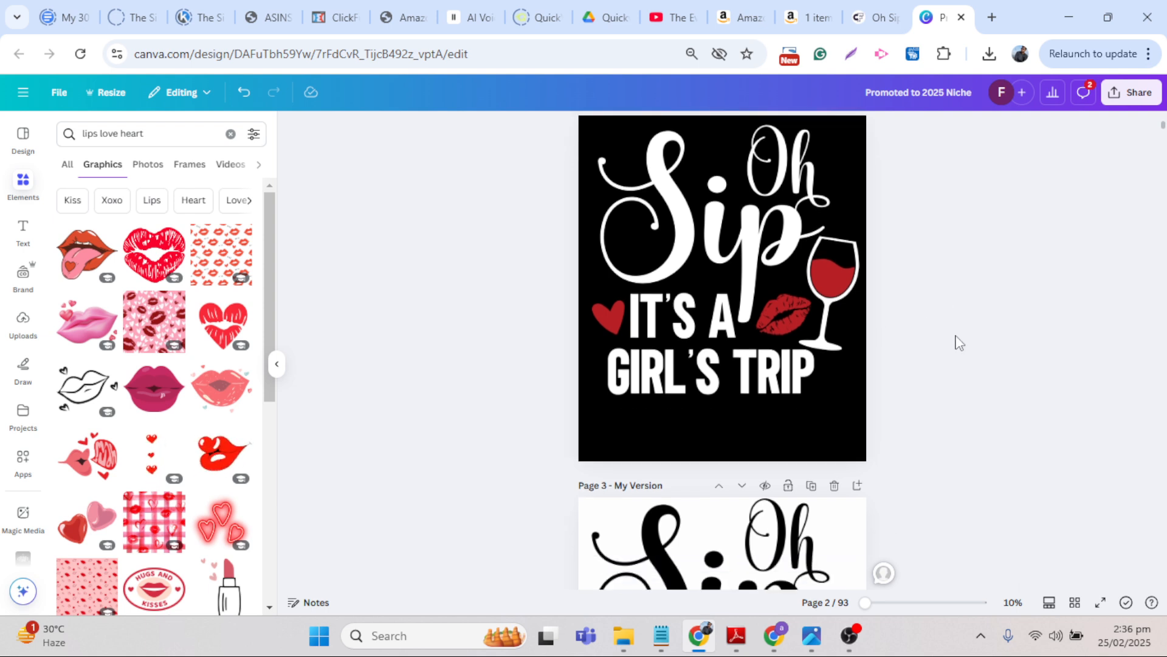
scroll(960, 343, down, 3)
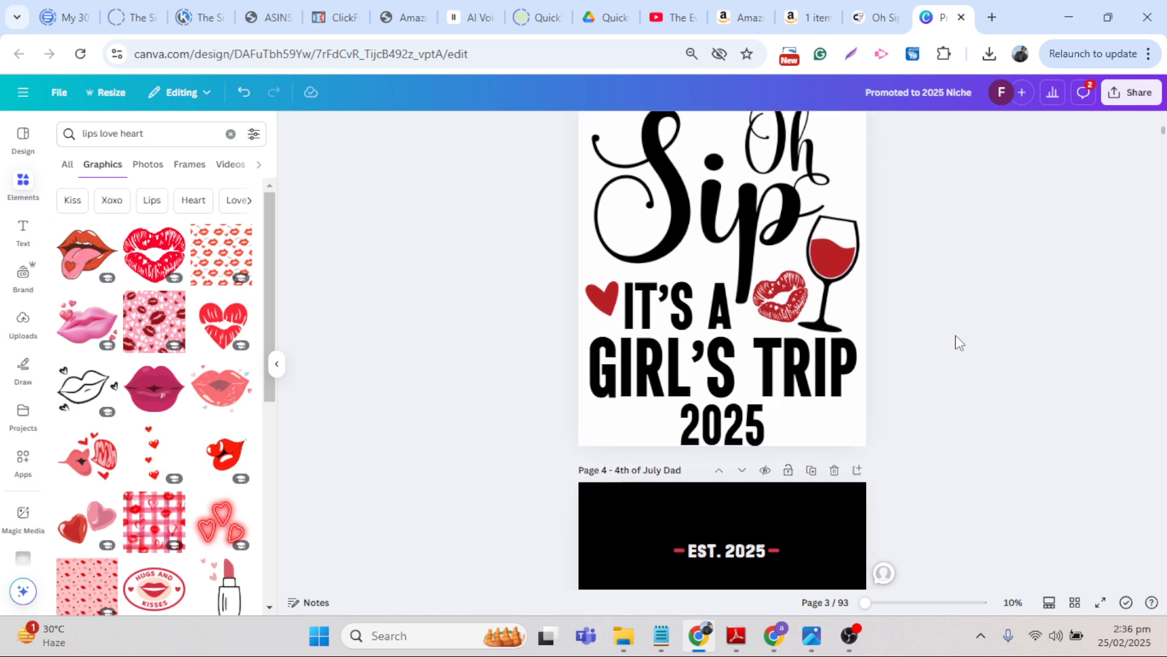
scroll(960, 342, up, 8)
scroll(960, 343, up, 6)
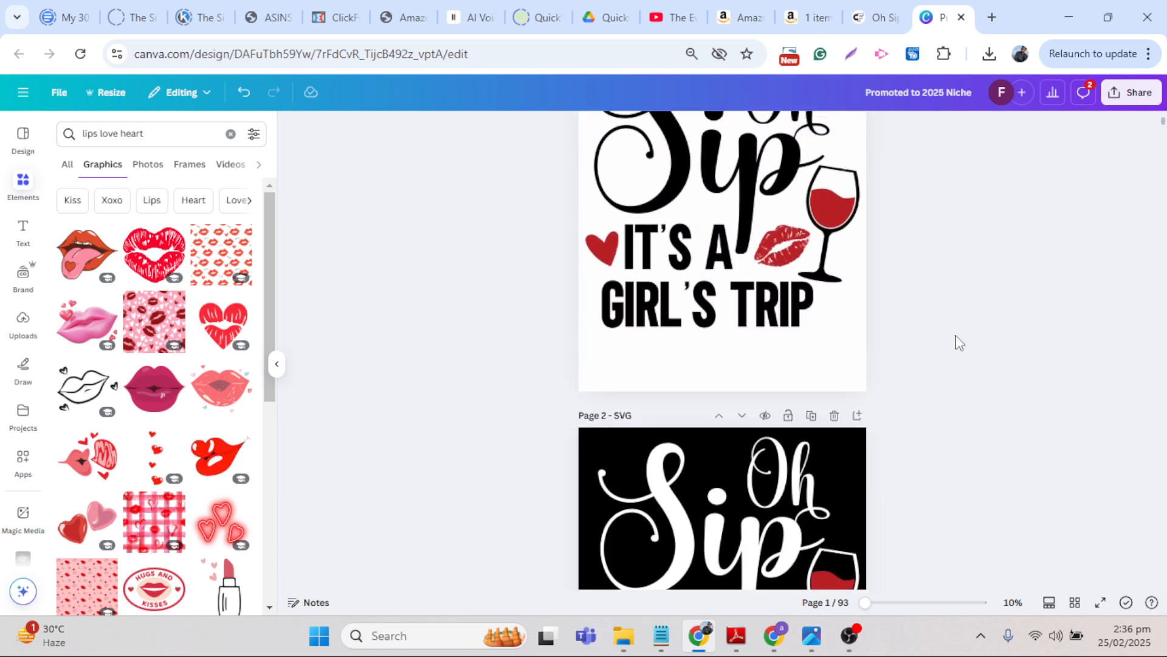
click(885, 14)
click(928, 9)
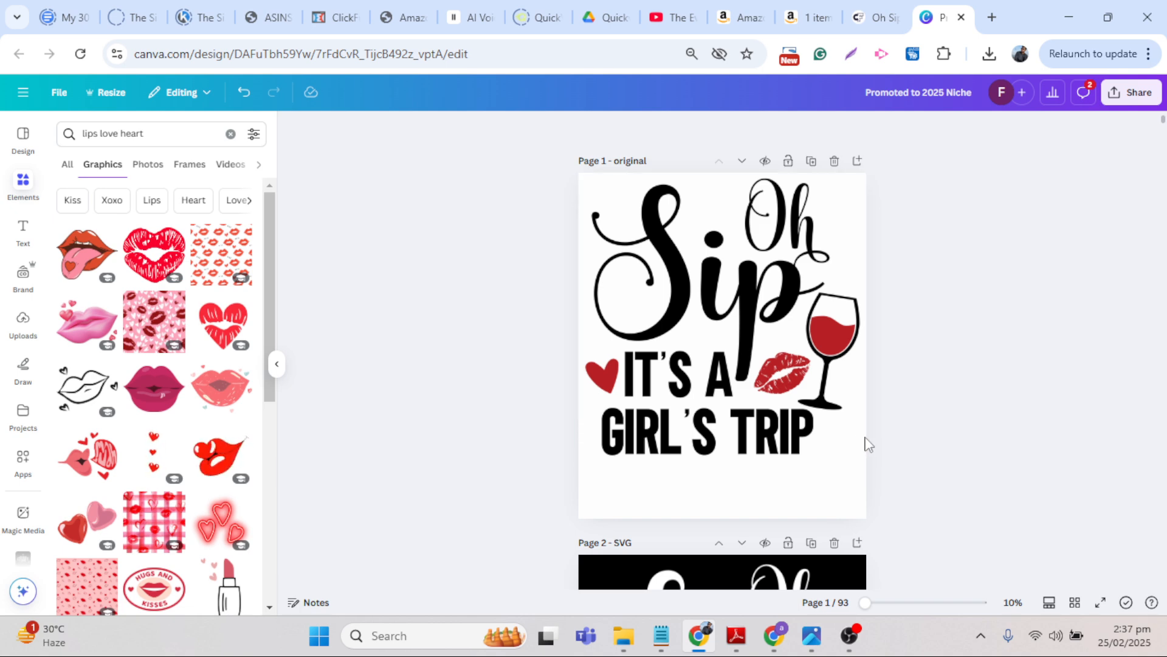
click(760, 480)
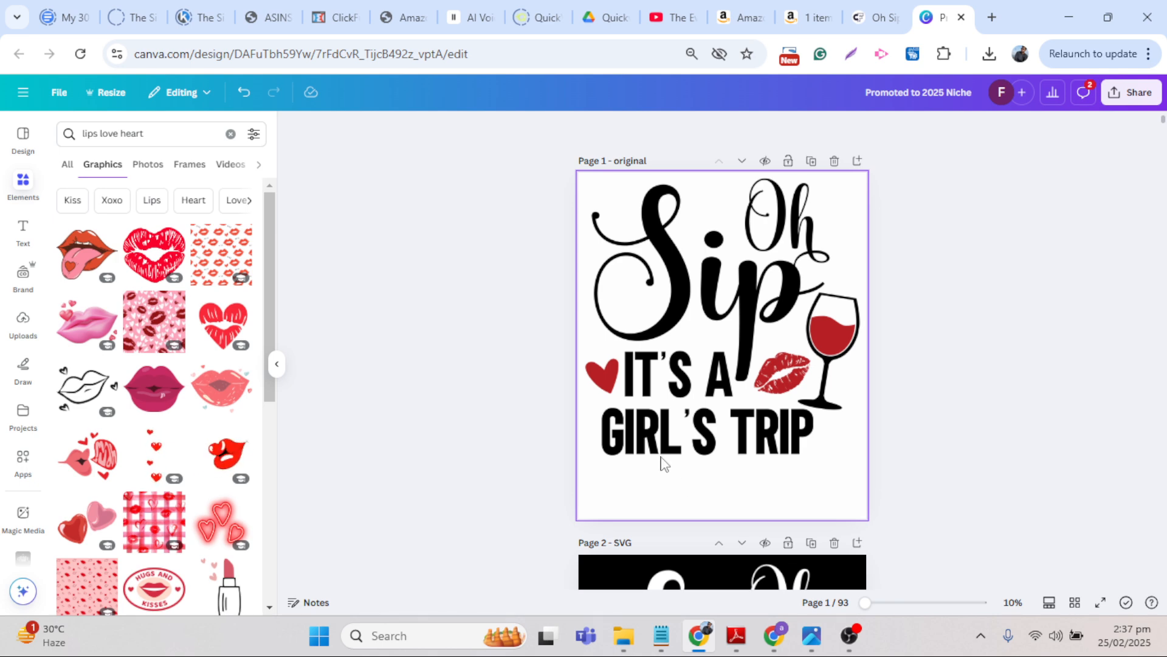
- Move the My Version page up one place, directly after the original page
scroll(940, 376, down, 10)
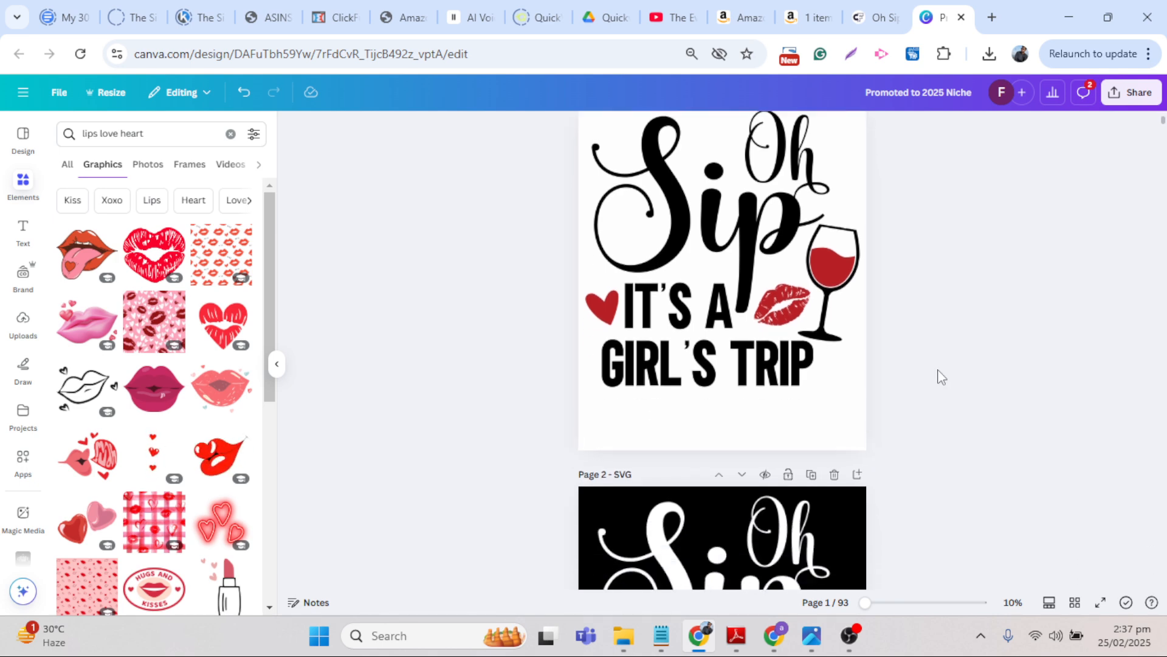
scroll(939, 376, down, 2)
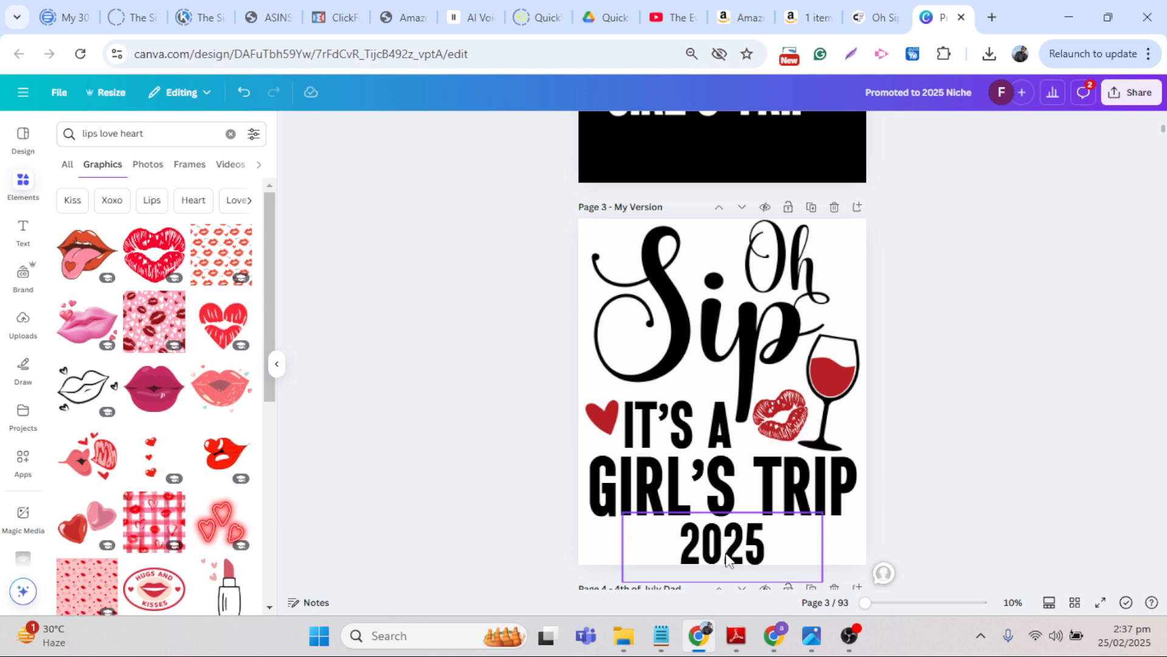
click(719, 207)
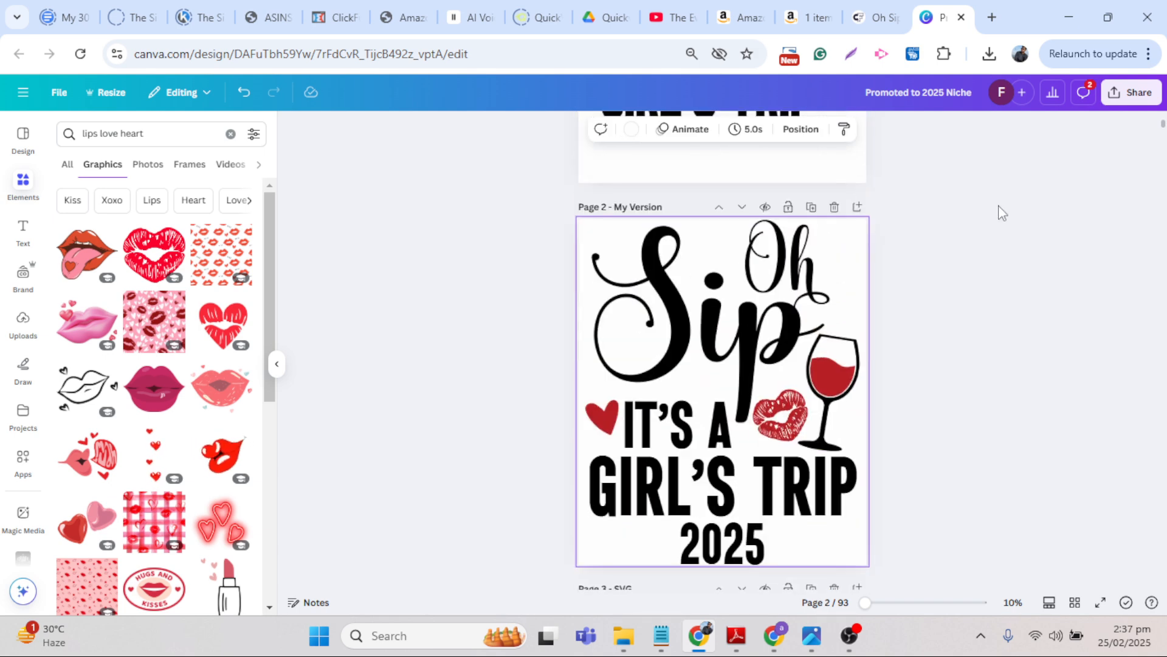
- Erase "IT'S A" and the upper part of "GIRL'S TRIP" from the original page's graphic with the Magic Eraser at brush size 26
scroll(1001, 213, up, 3)
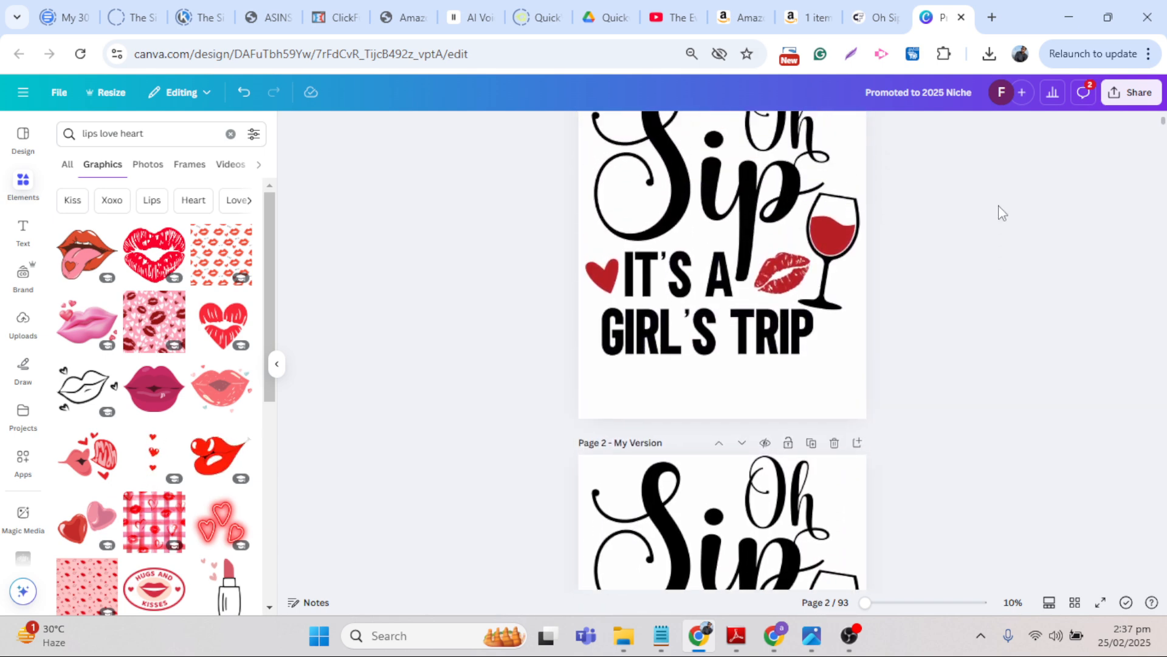
scroll(1001, 212, up, 1)
click(726, 321)
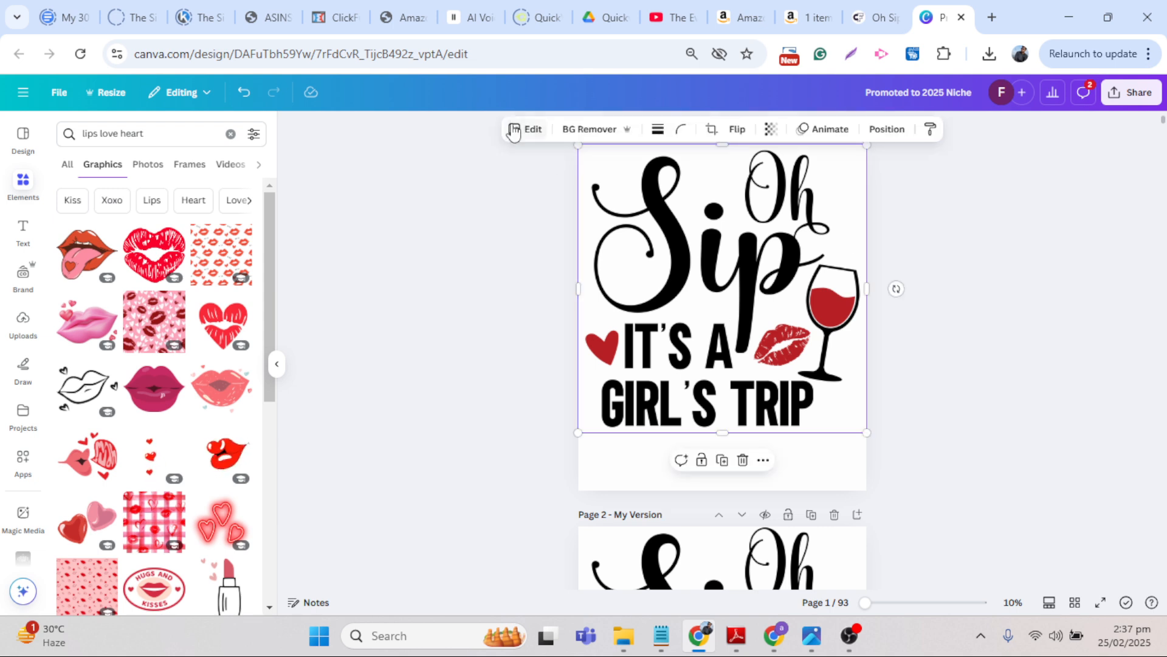
click(533, 131)
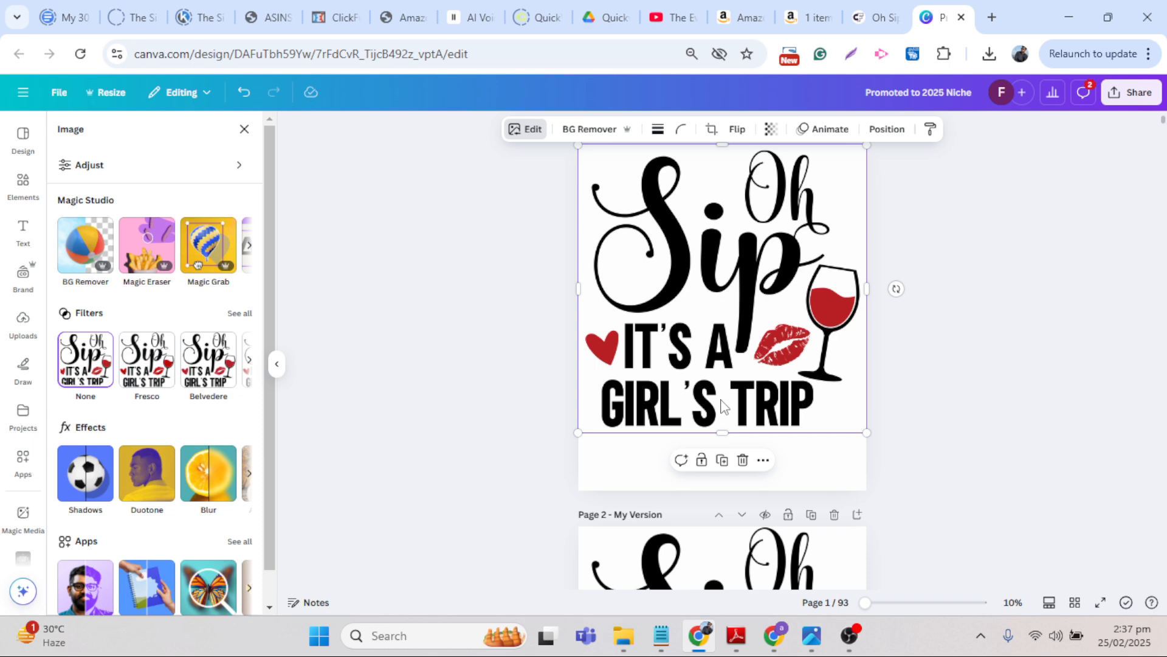
click(160, 252)
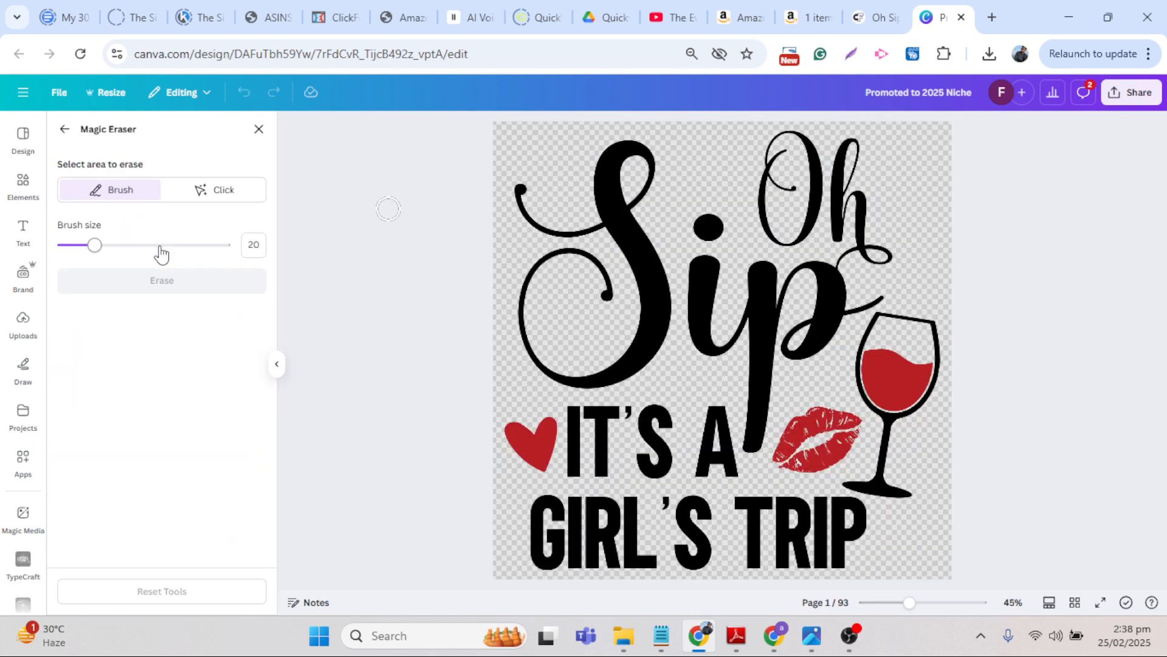
drag(95, 246, 104, 245)
mouse_move(537, 506)
mouse_down()
mouse_move(694, 491)
mouse_move(689, 502)
mouse_move(850, 514)
mouse_up()
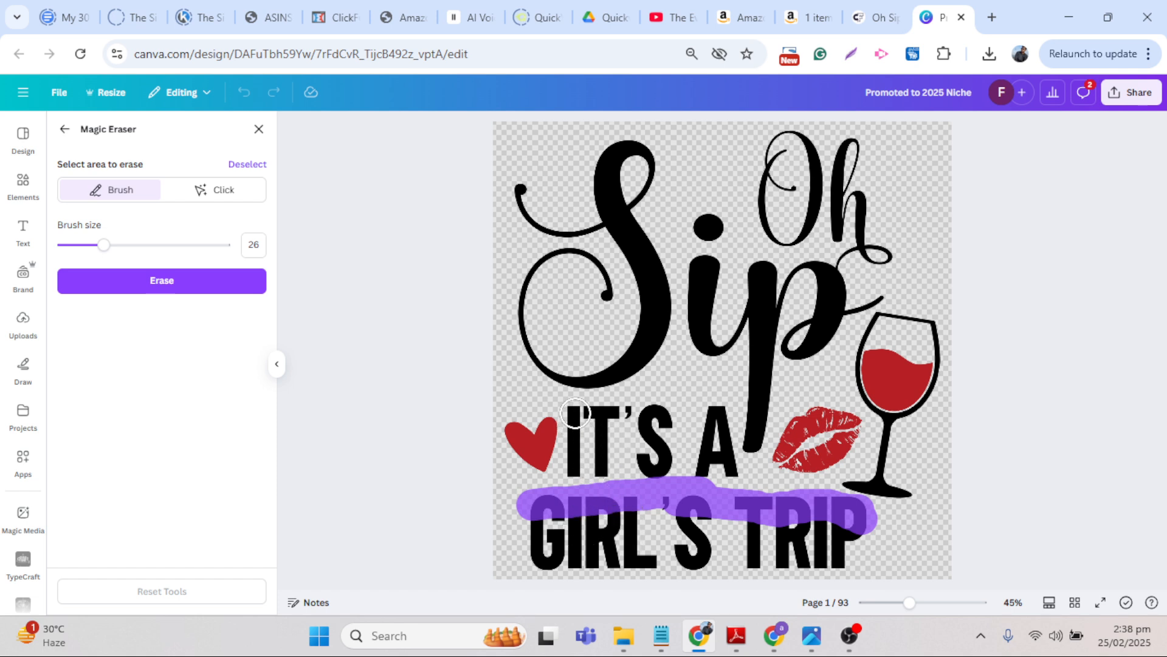
mouse_move(575, 411)
mouse_down()
mouse_move(577, 476)
mouse_move(585, 420)
mouse_move(650, 414)
mouse_move(590, 431)
mouse_up()
mouse_move(593, 480)
mouse_down()
mouse_move(605, 438)
mouse_move(661, 411)
mouse_move(644, 461)
mouse_move(643, 431)
mouse_move(646, 471)
mouse_move(667, 449)
mouse_move(672, 464)
mouse_move(715, 413)
mouse_move(695, 467)
mouse_move(714, 430)
mouse_move(735, 486)
mouse_up()
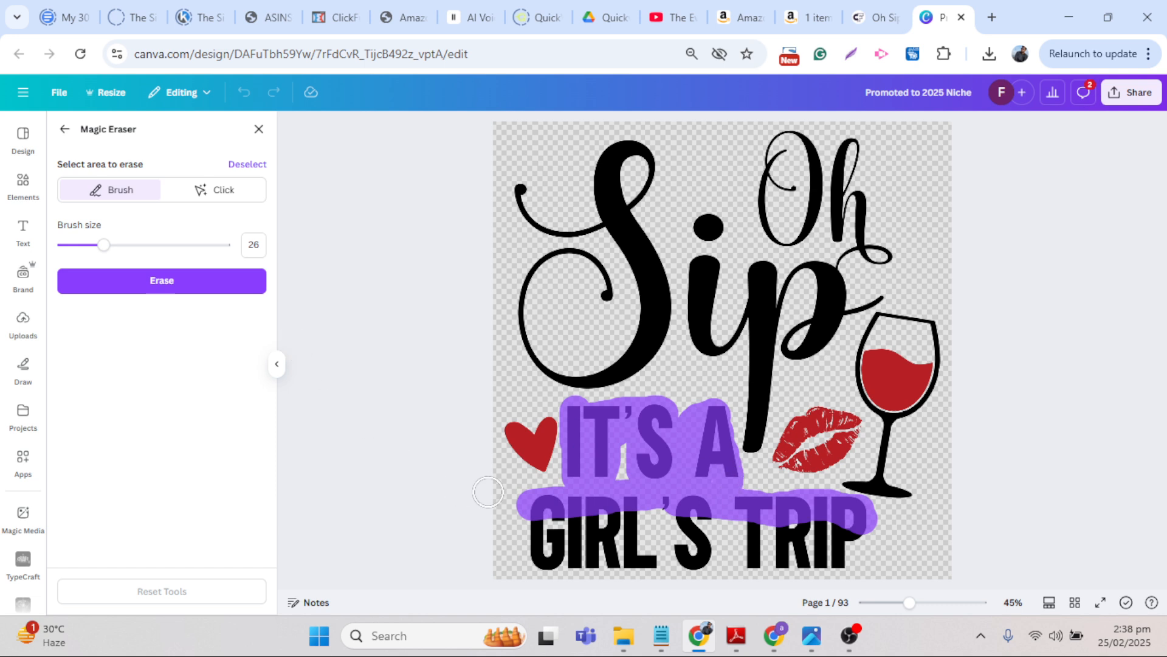
mouse_move(533, 506)
mouse_down()
mouse_move(811, 528)
mouse_move(532, 522)
mouse_move(826, 539)
mouse_up()
click(189, 279)
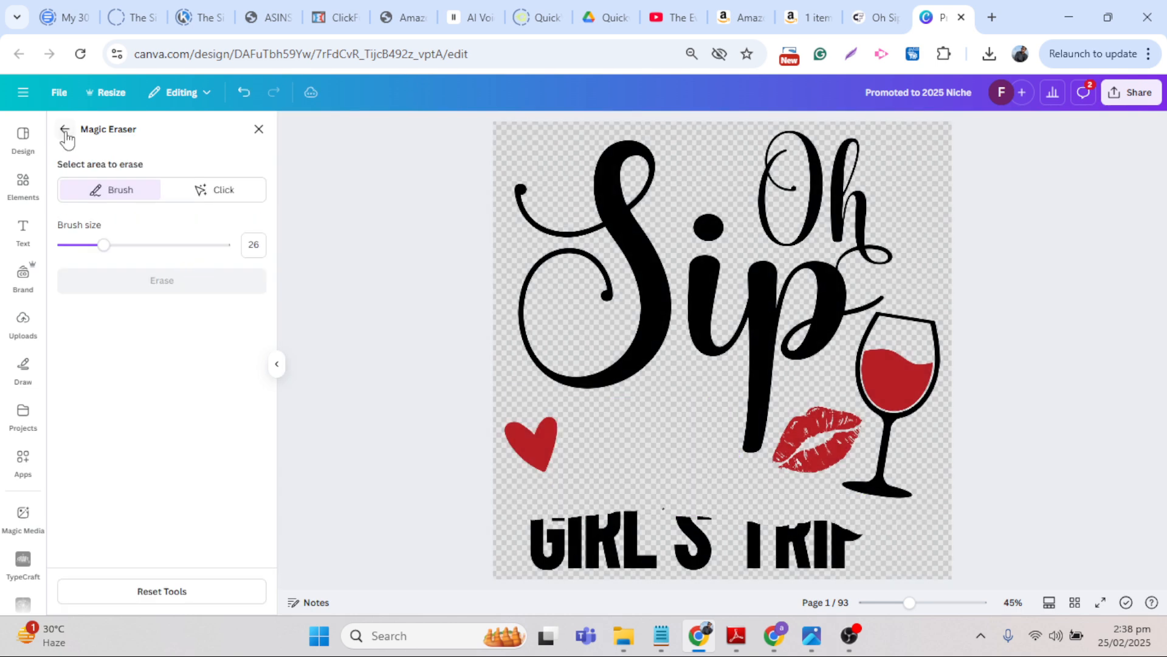
click(65, 129)
click(418, 390)
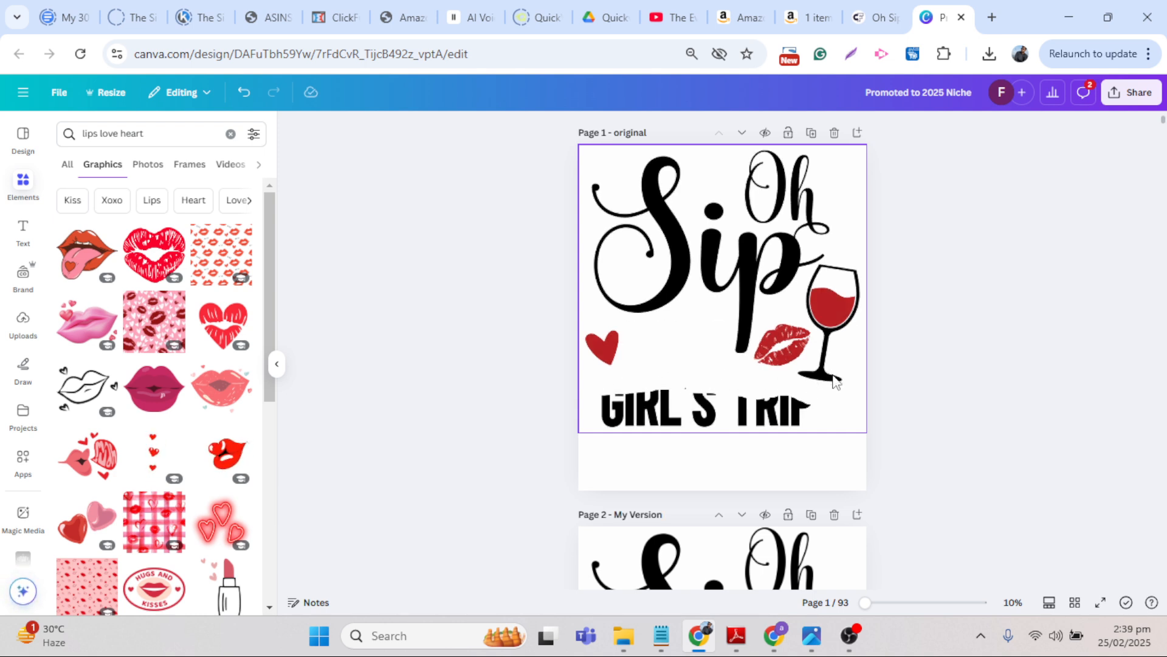
- Crop the lower edge of the original page's graphic to remove the remains of "GIRL'S TRIP"
click(617, 379)
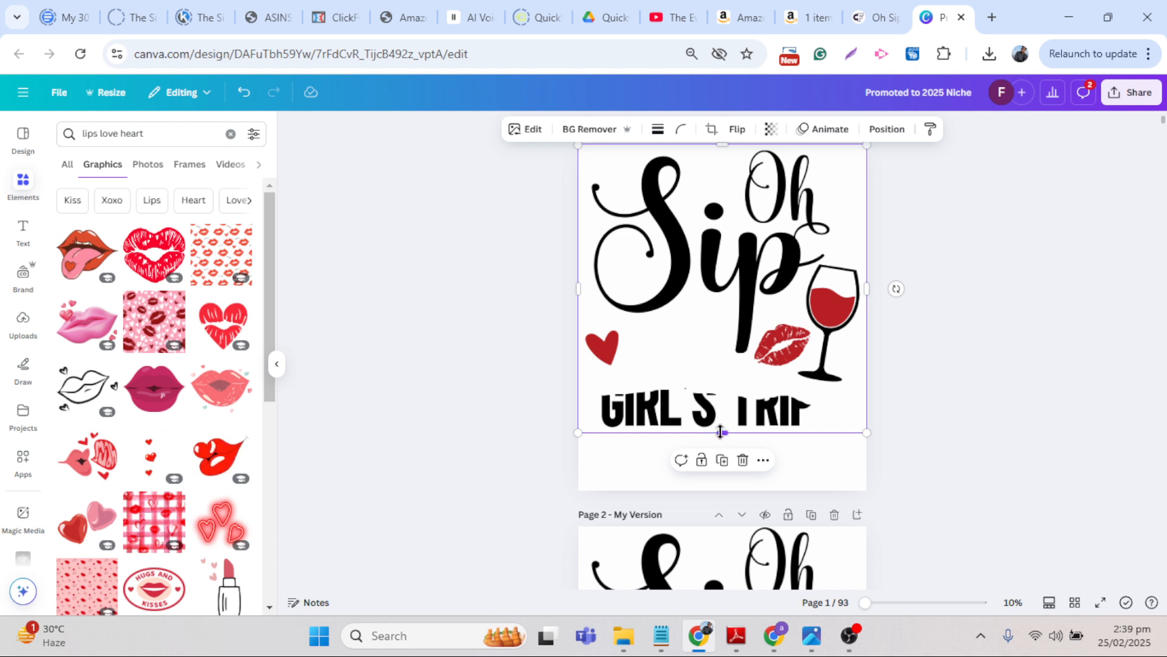
drag(720, 431, 718, 385)
click(892, 399)
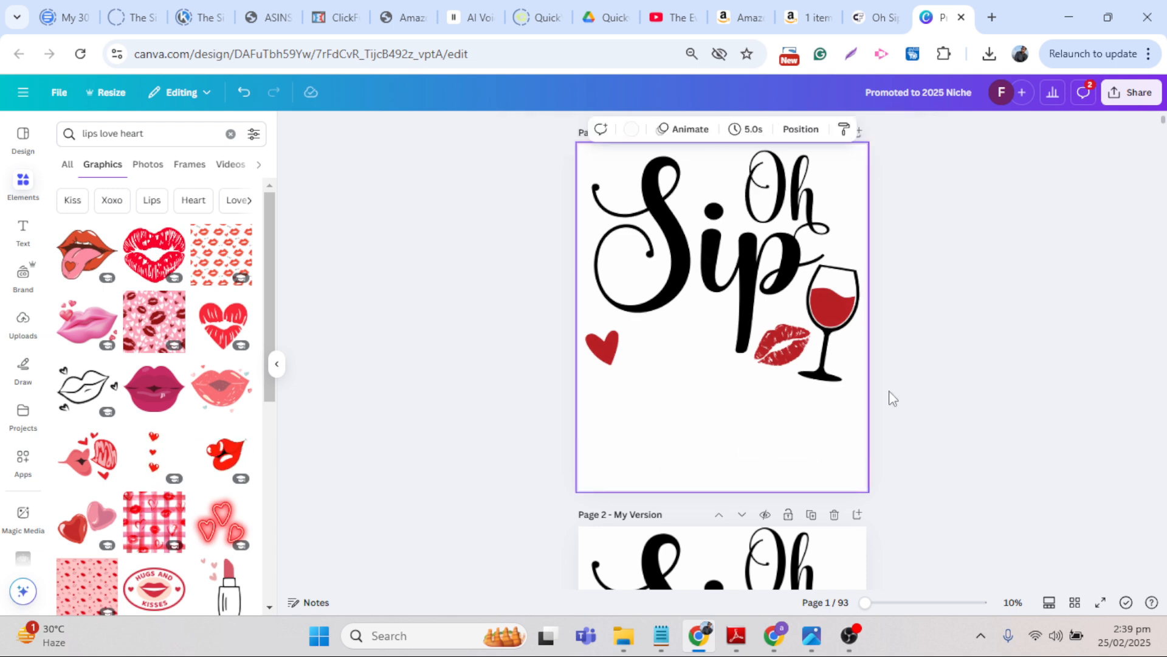
- Add an uppercase heading "IT'S A" at size 443 between the heart and the lips on the original page
scroll(935, 375, up, 1)
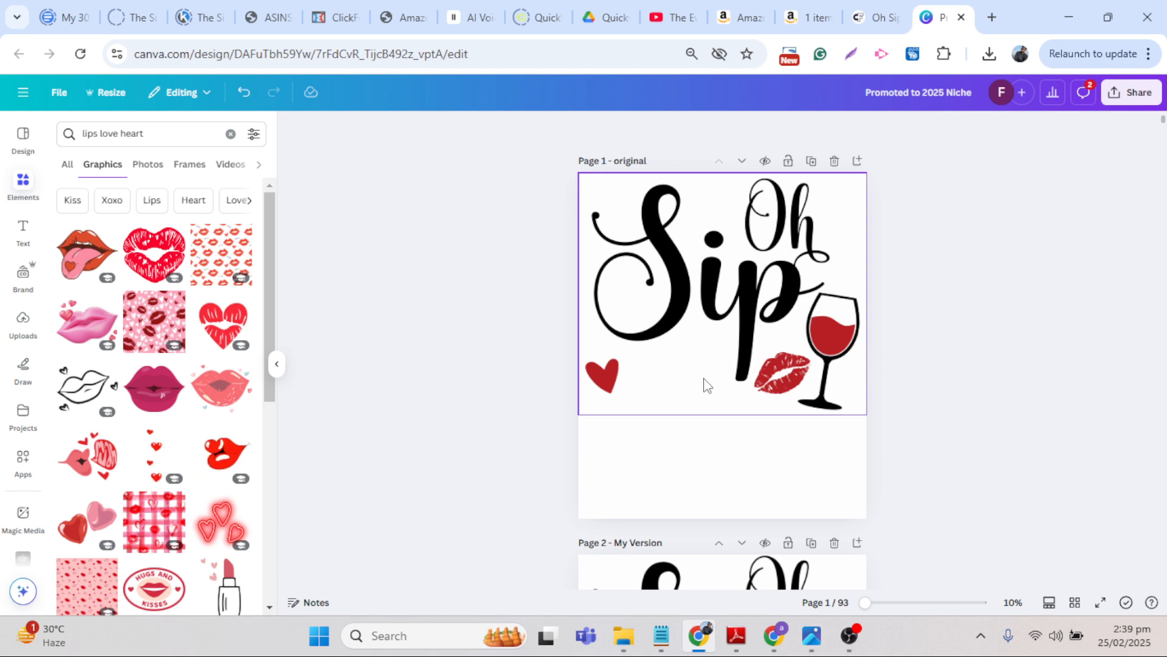
click(23, 240)
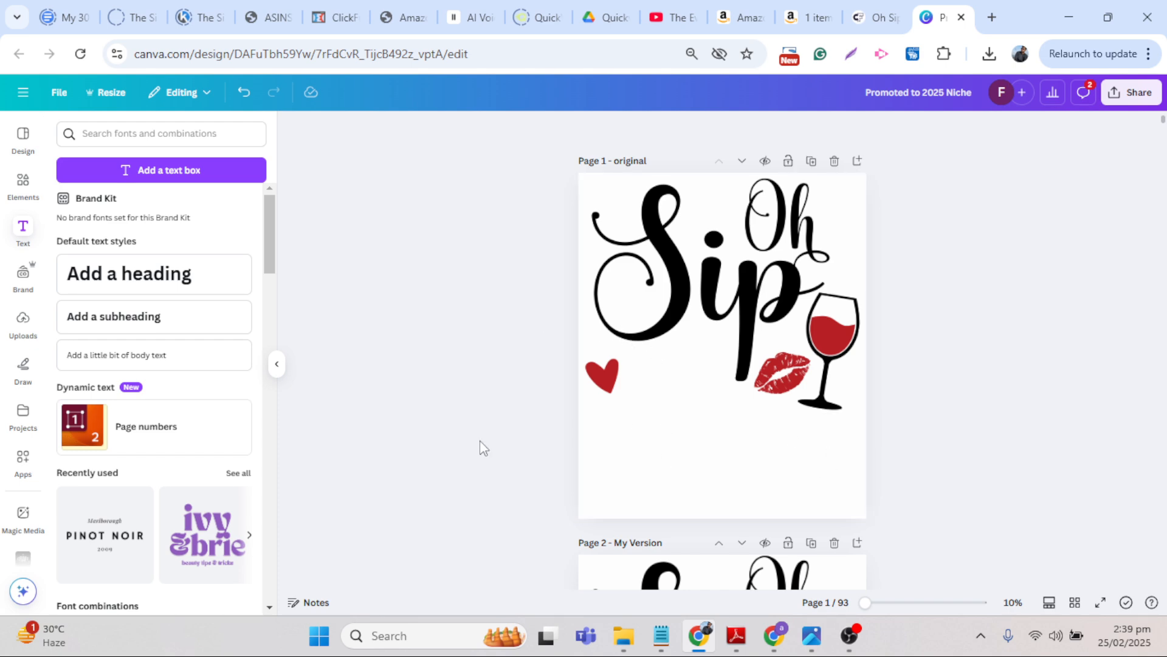
click(126, 285)
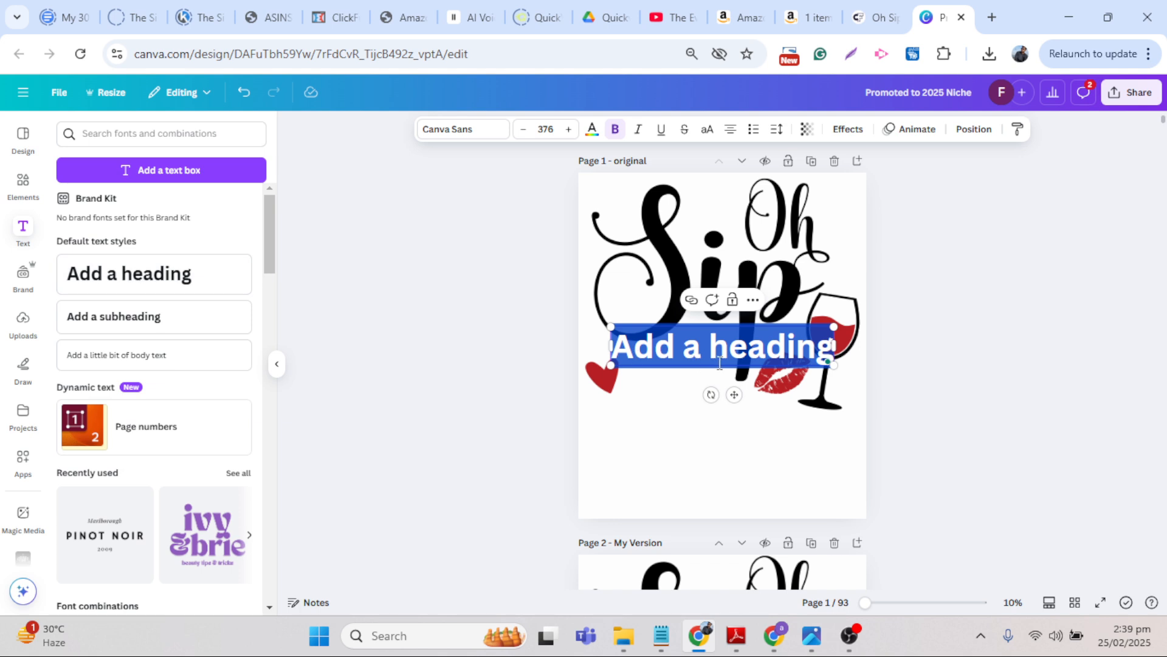
text(it's h)
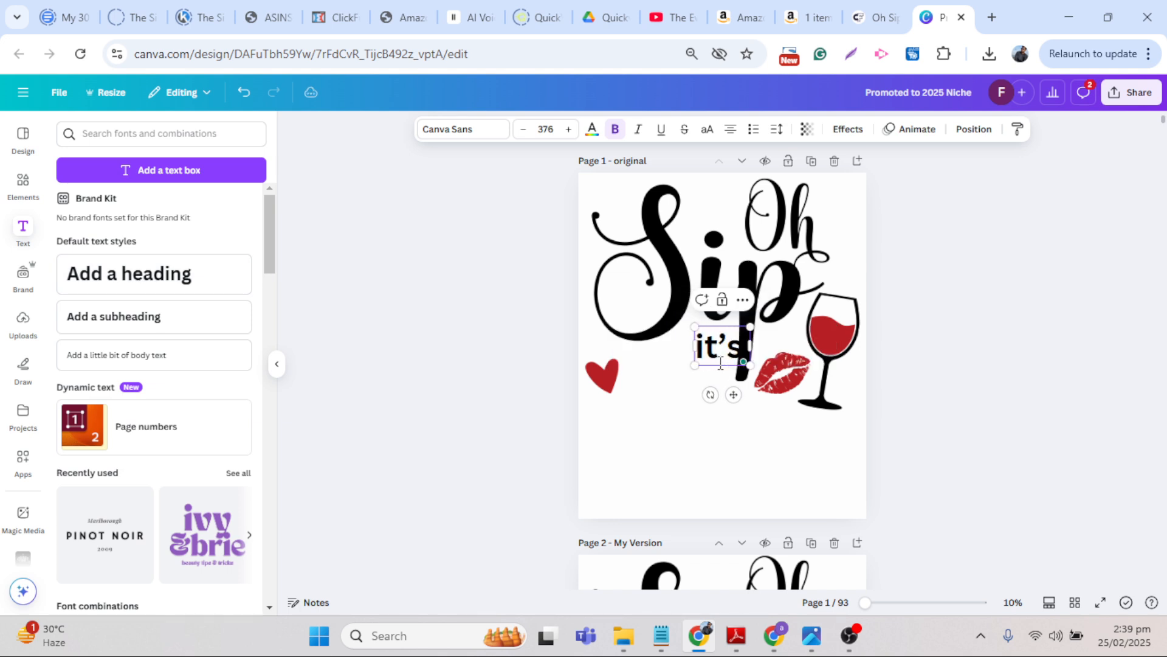
click(707, 129)
click(385, 301)
drag(757, 363, 727, 398)
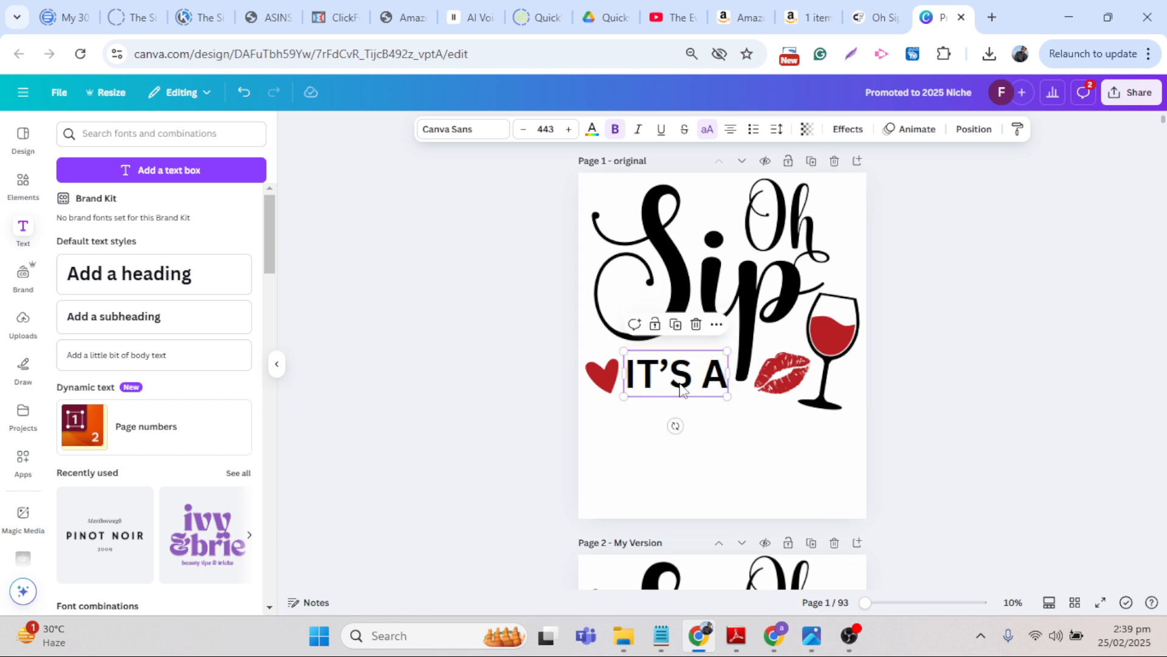
- Duplicate the "IT'S A" text below itself, change the copy to "GIRL'S TRIP", and fit it on one line across the page at size 589
key(ctrl+d)
drag(679, 419, 650, 470)
double_click(653, 434)
text(GI)
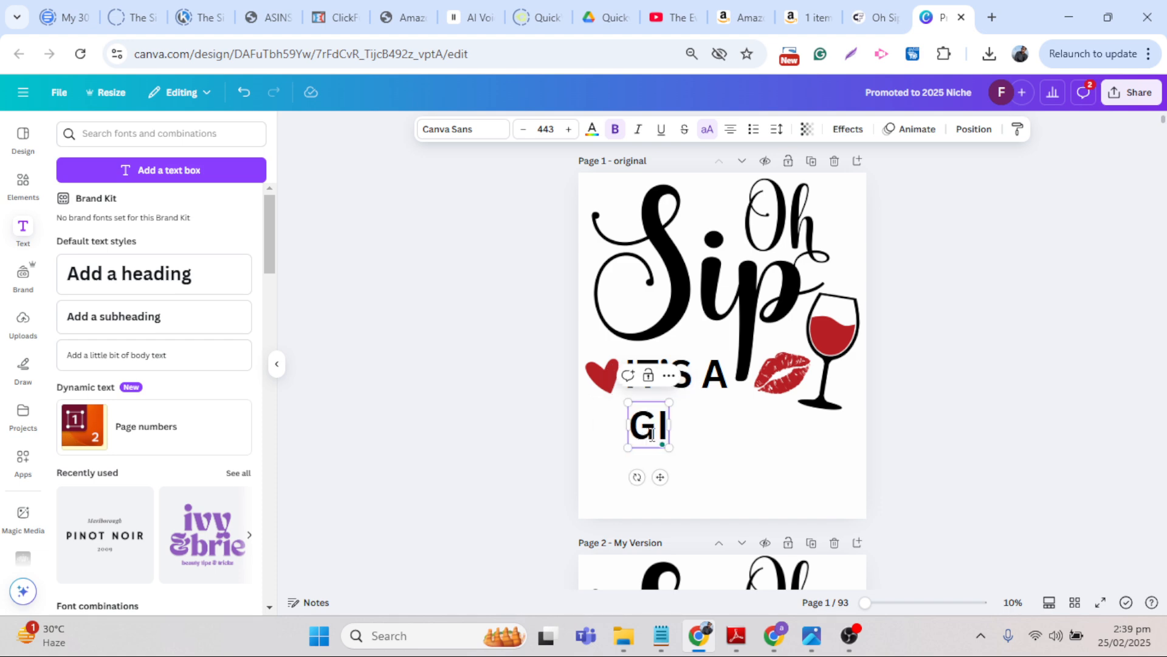
text(RL'S)
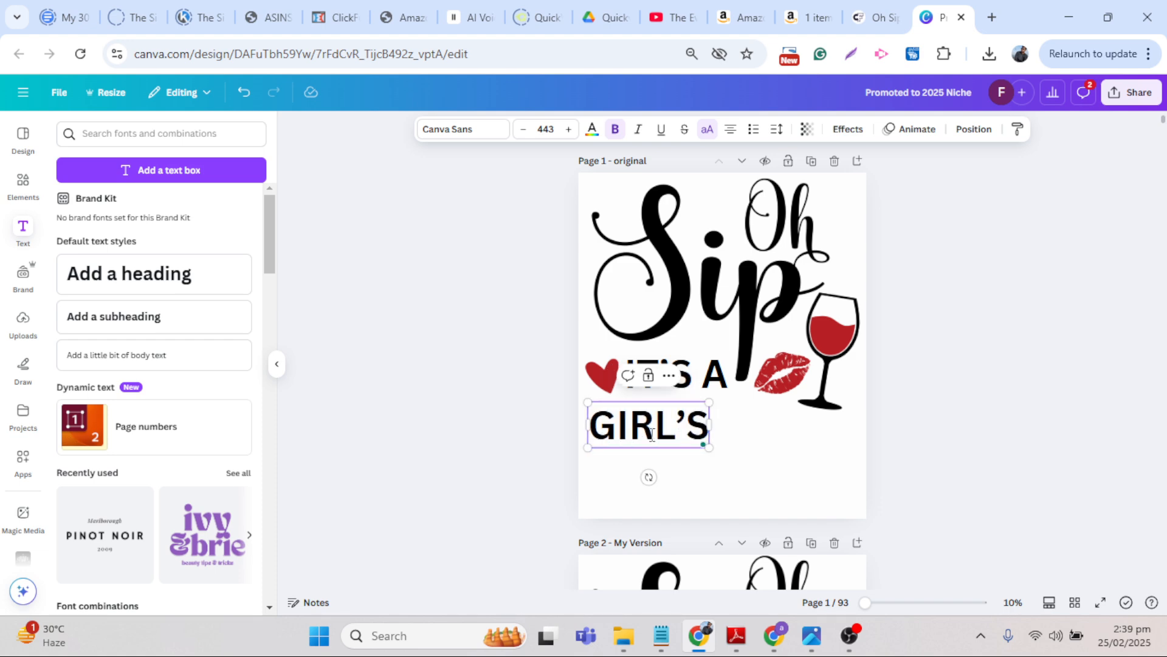
key(Return)
text(TRIP)
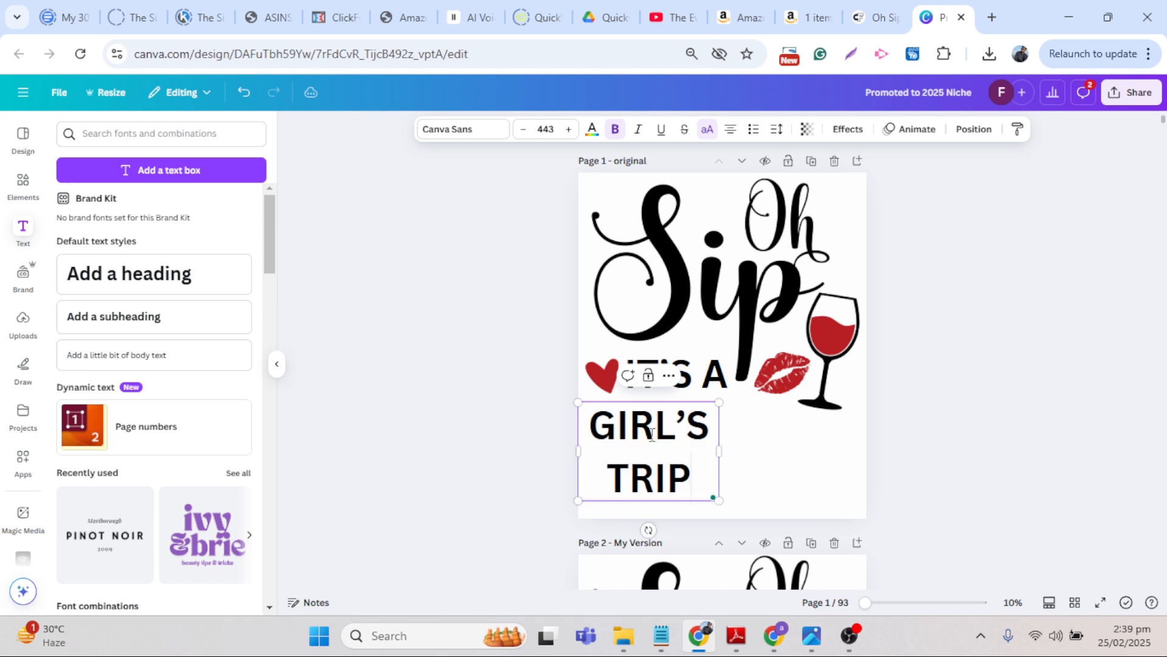
drag(722, 462, 868, 465)
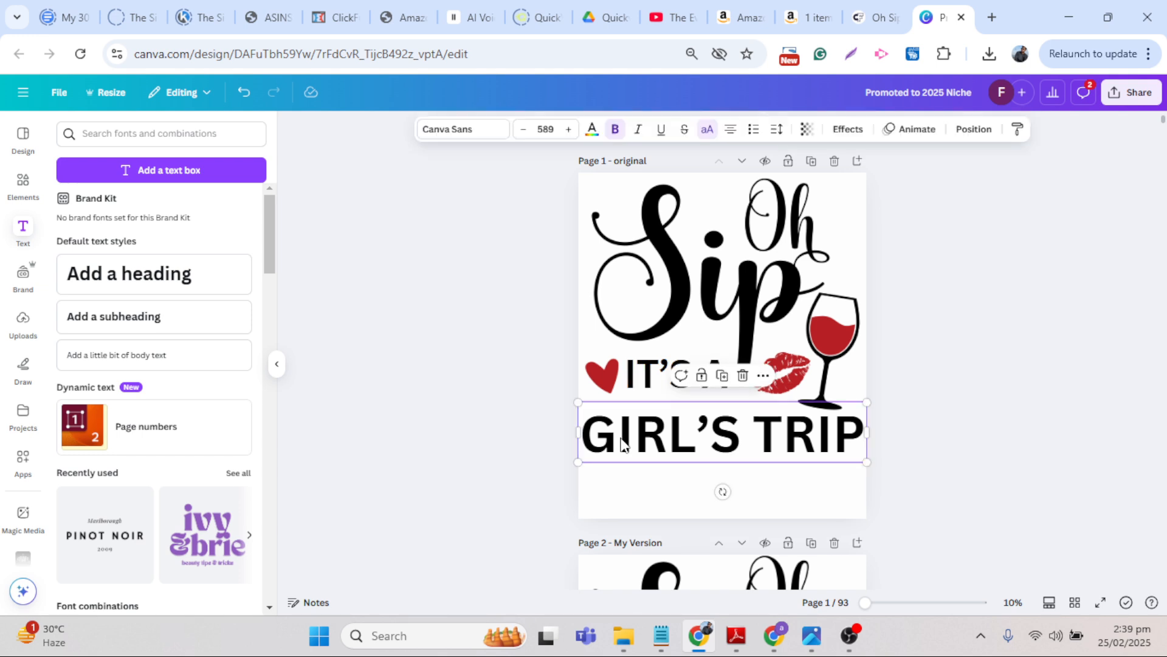
- Set the "GIRL'S TRIP" text in the Weight font and enlarge it to span the page width
click(453, 135)
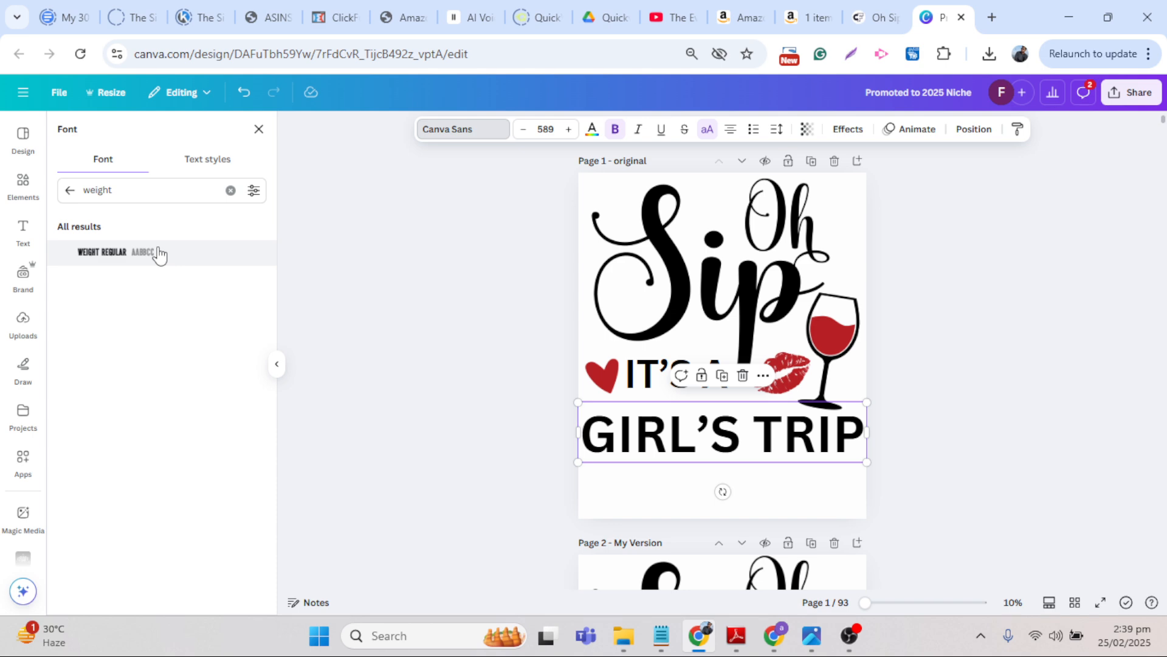
click(159, 253)
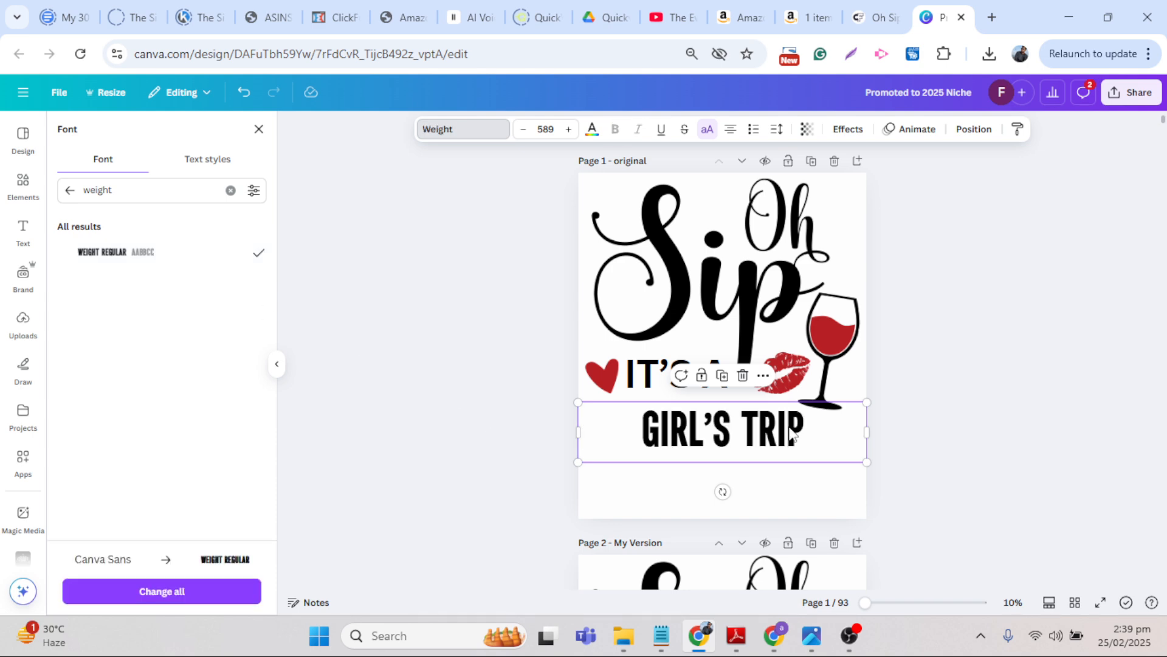
click(874, 17)
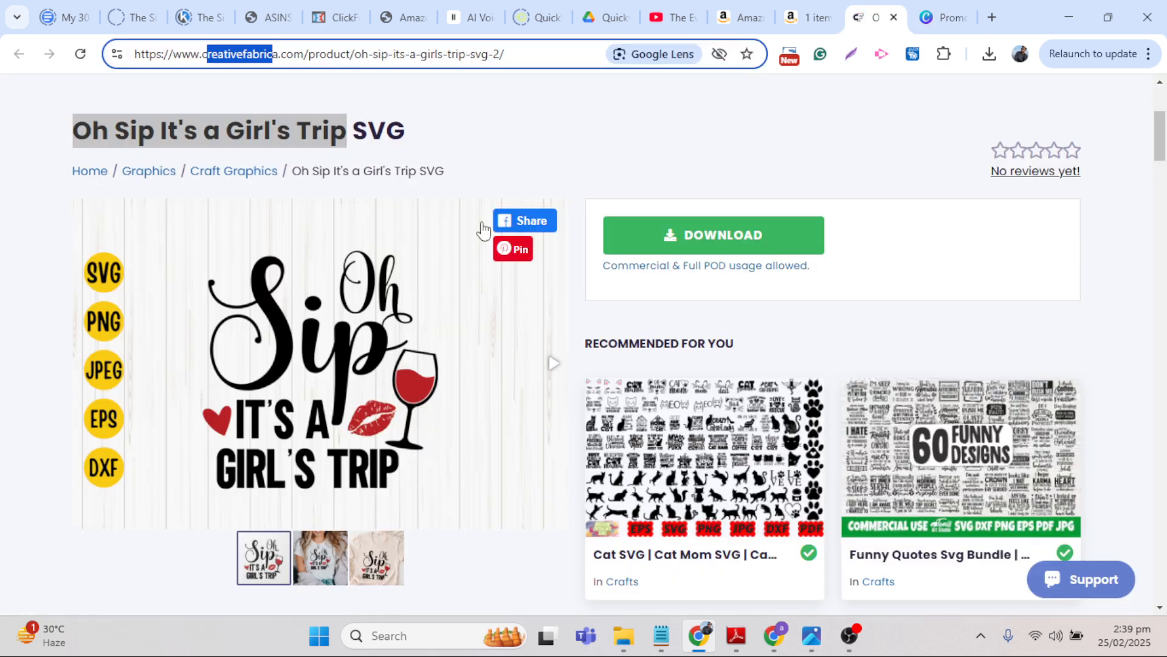
click(924, 7)
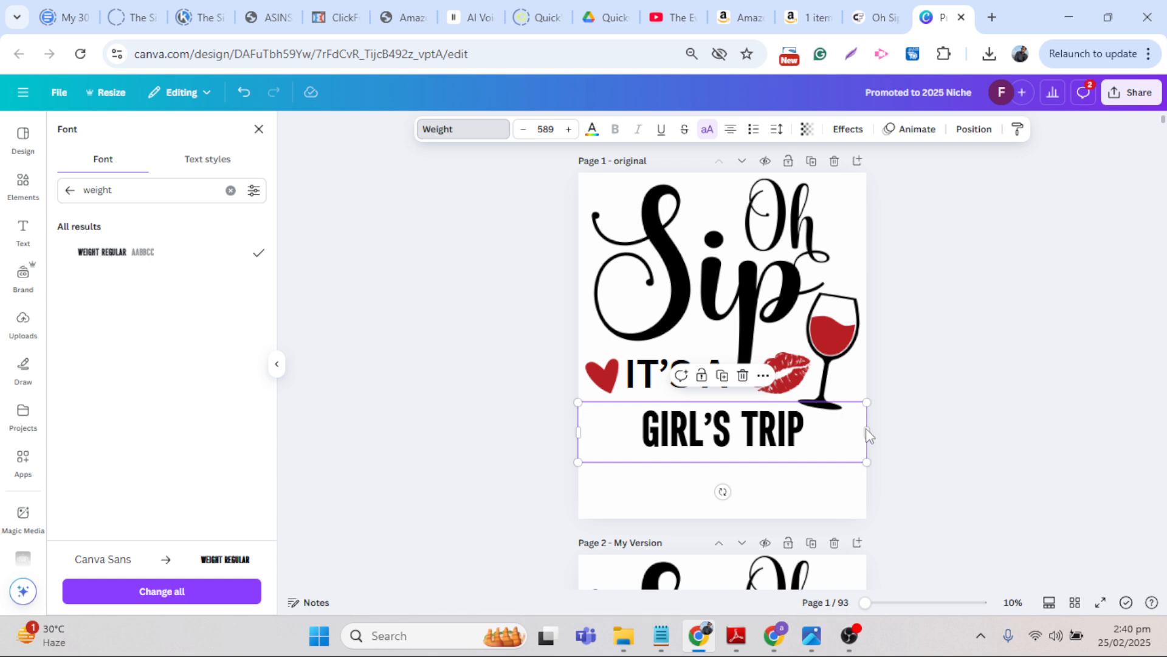
drag(869, 428, 881, 482)
click(881, 482)
- Change the "GIRL'S TRIP" font to Anton and fit the text on one line across the page width at size 824
click(747, 469)
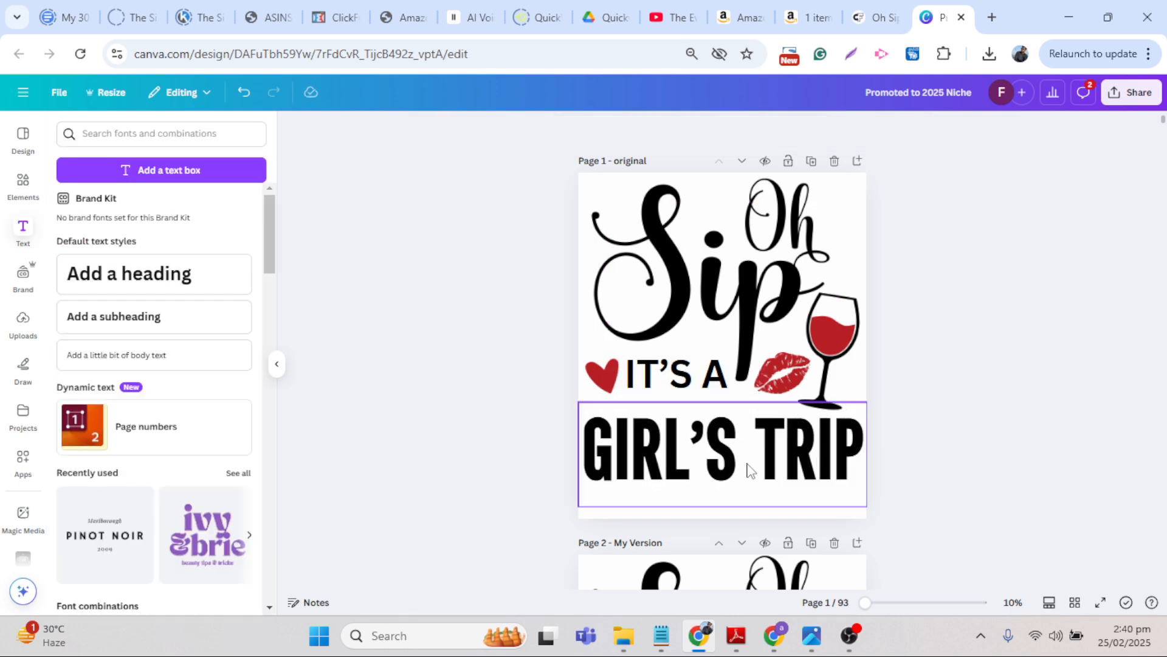
drag(747, 463, 747, 463)
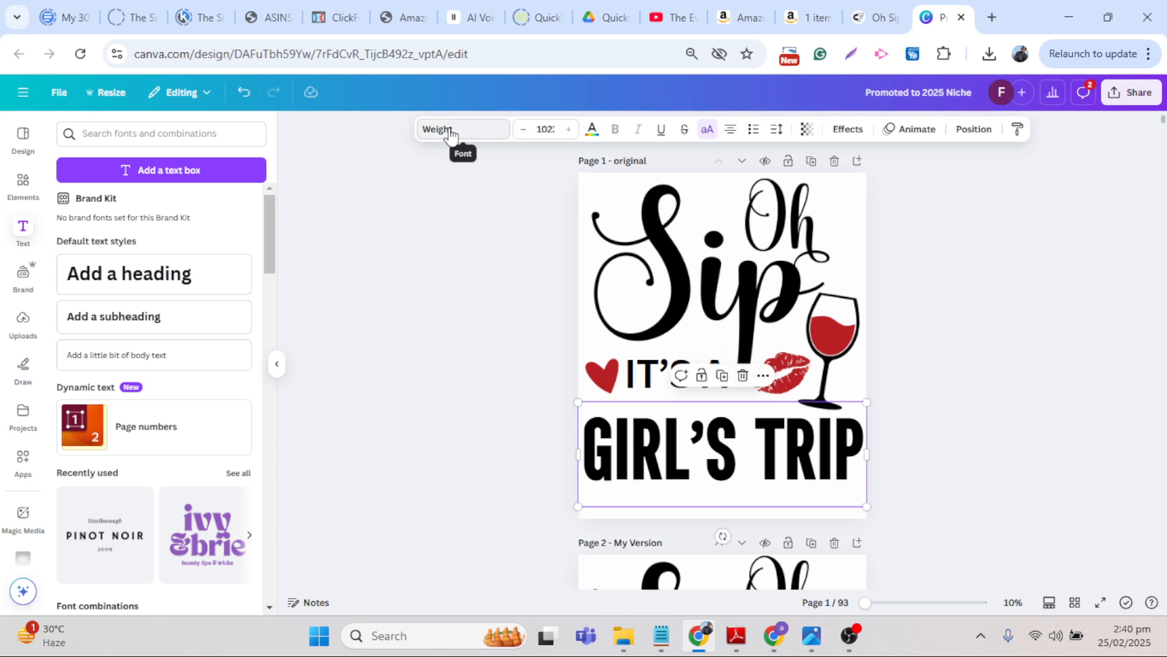
click(433, 130)
double_click(122, 192)
text(anton)
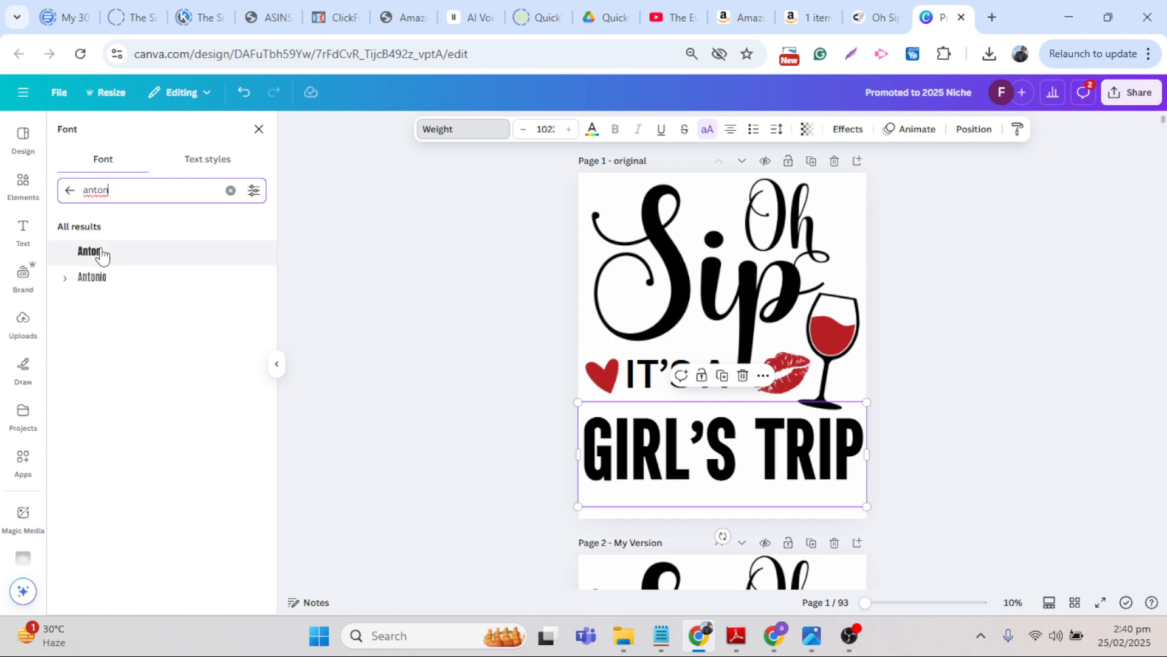
click(140, 260)
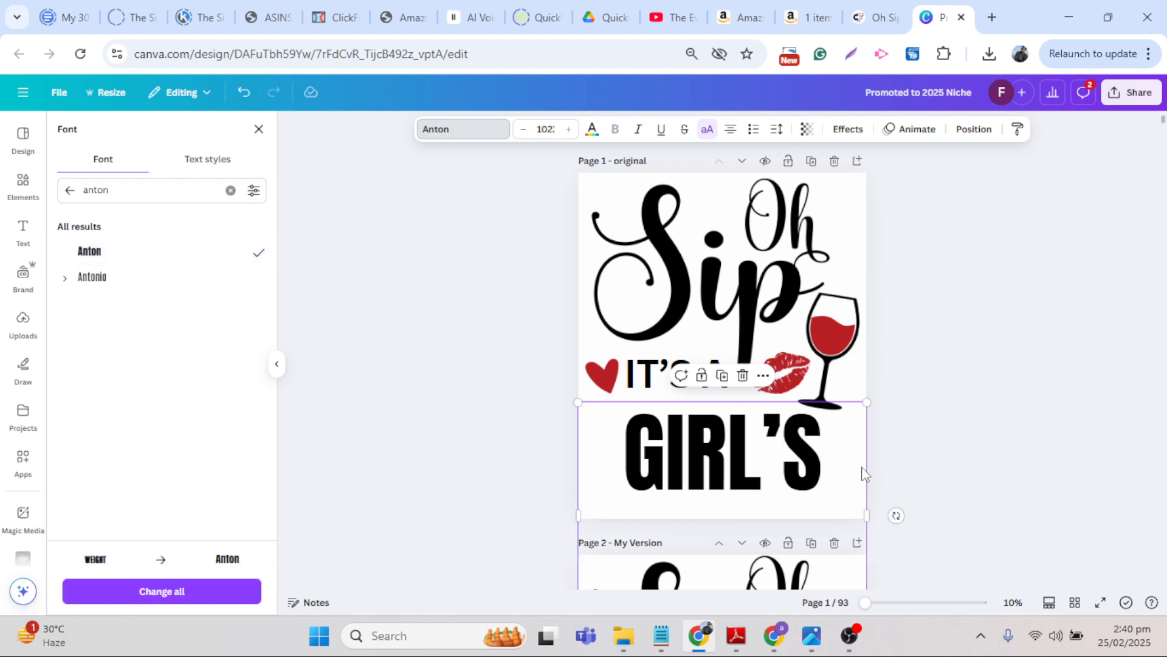
drag(868, 466, 939, 457)
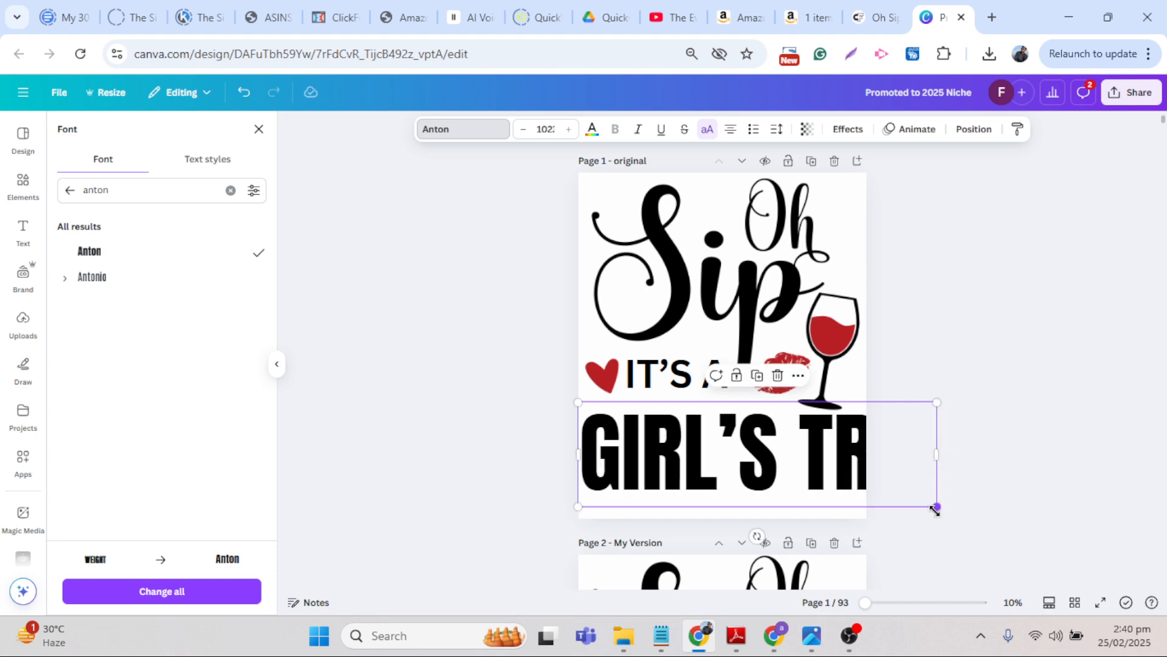
drag(935, 510, 865, 480)
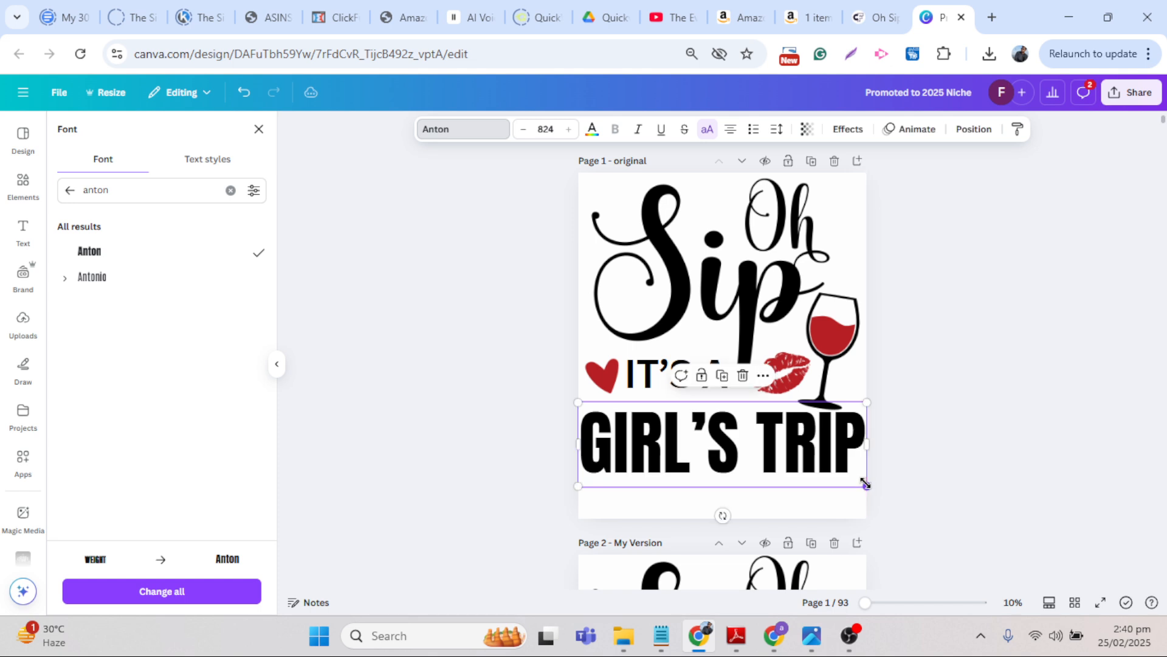
click(946, 476)
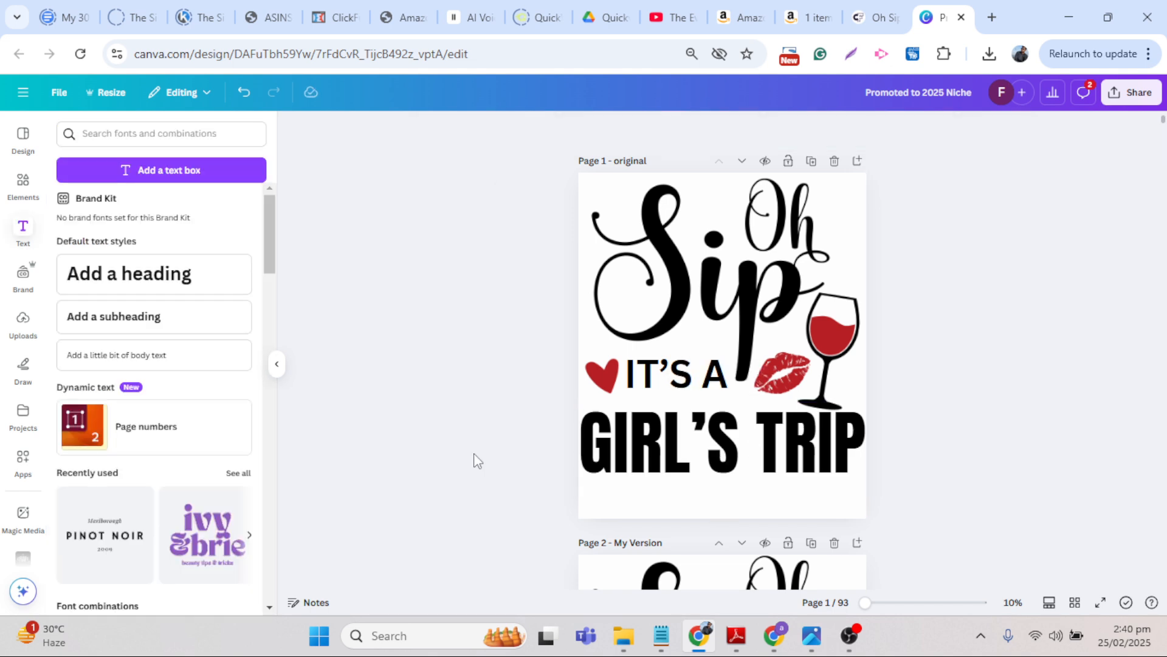
- Retype the "IT'S A" text between the heart and the lips and set its font to Anton
click(680, 389)
double_click(679, 389)
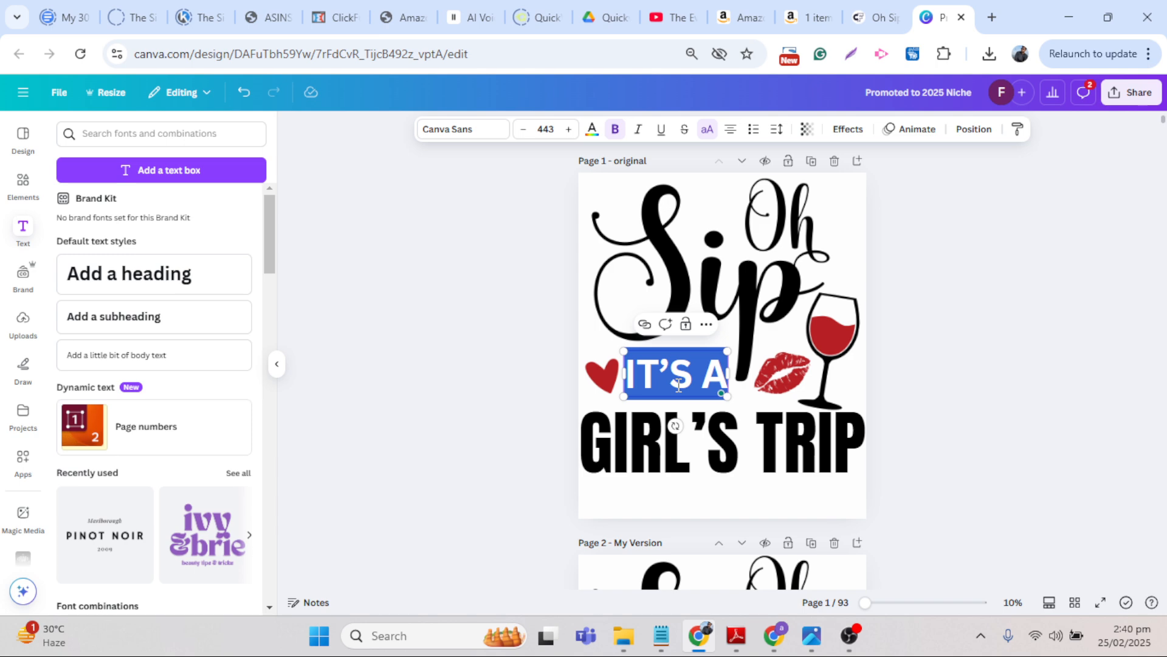
key(BackSpace)
text(IT)
text('S A)
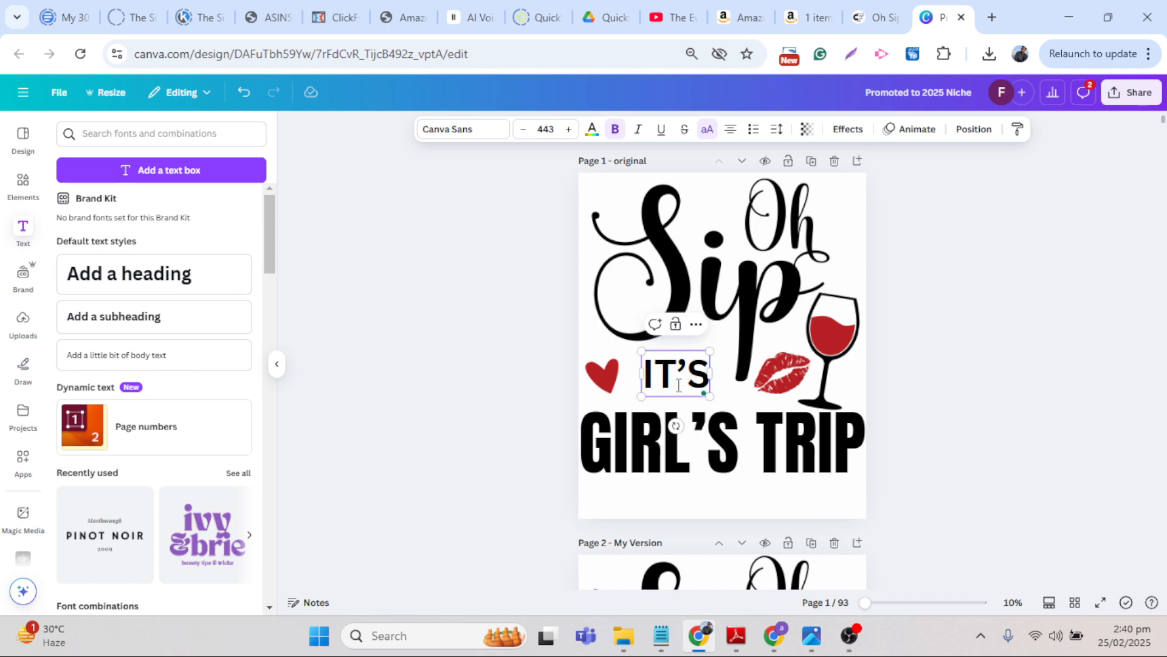
click(432, 127)
text(anton)
click(89, 251)
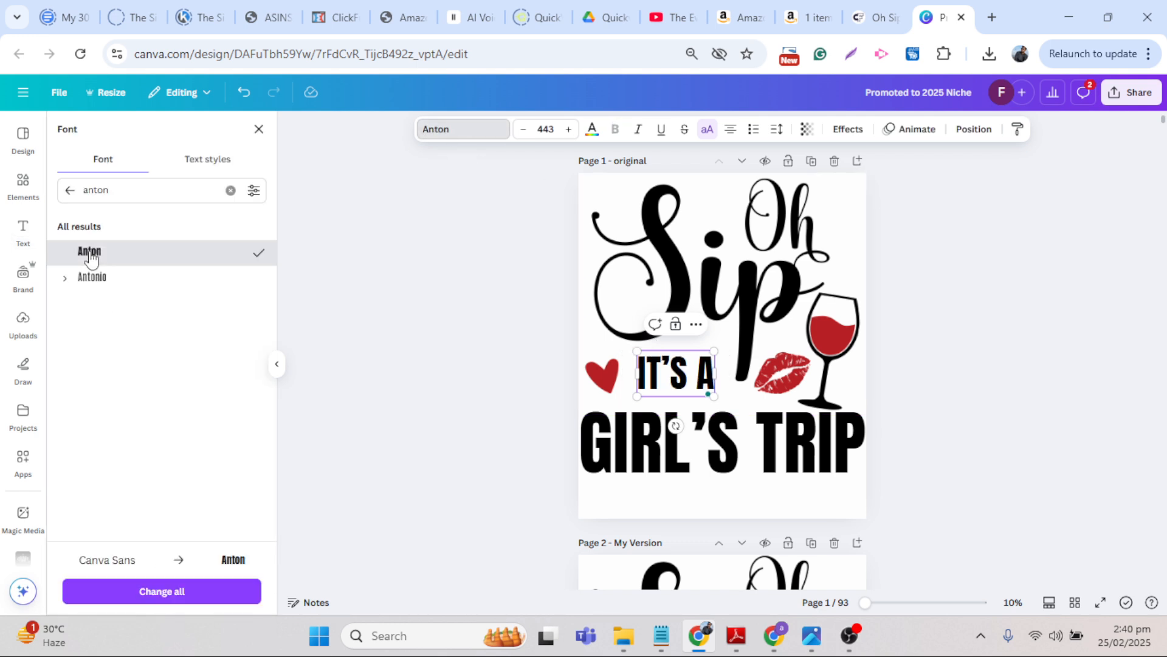
- Enlarge the "IT'S A" text to size 603 and position it between the heart and the lips, just above "GIRL'S TRIP"
click(420, 373)
drag(691, 392, 729, 412)
drag(667, 389, 664, 378)
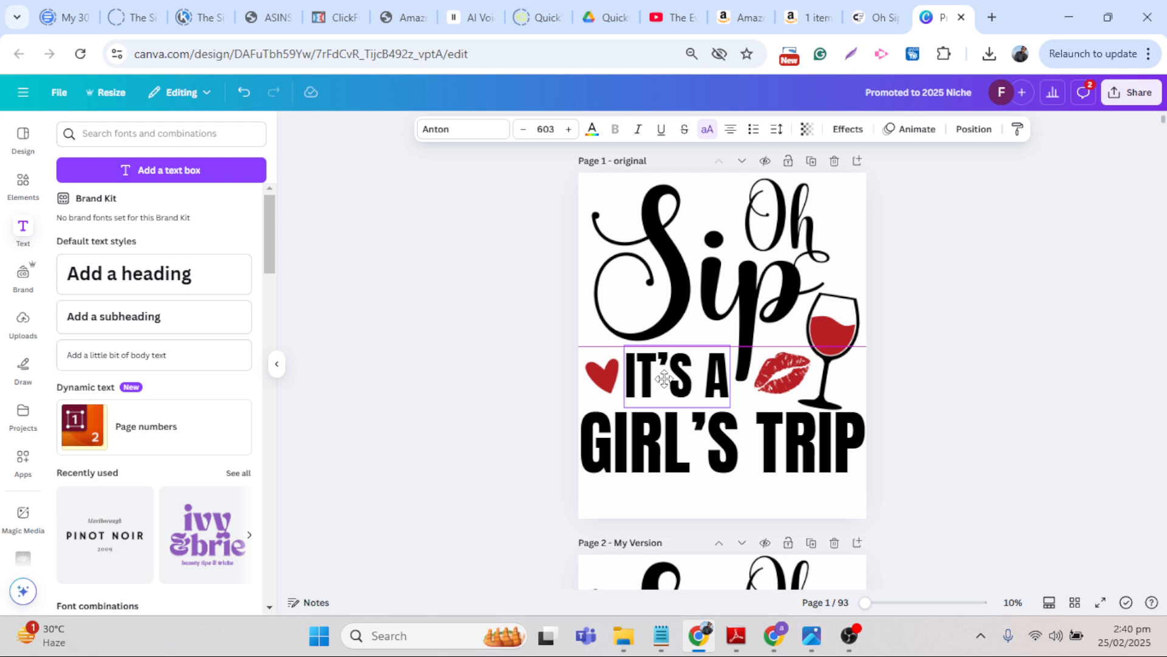
click(615, 477)
click(965, 467)
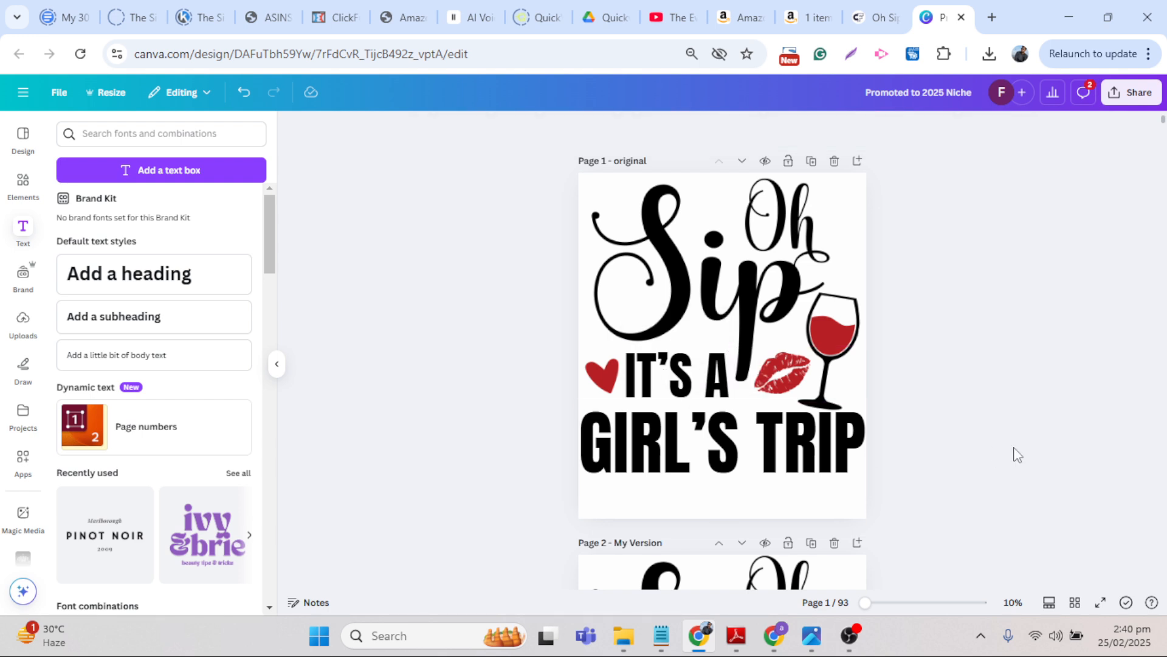
- Nudge the "IT'S A" text slightly down, closer to the "GIRL'S TRIP" line
scroll(454, 461, up, 3)
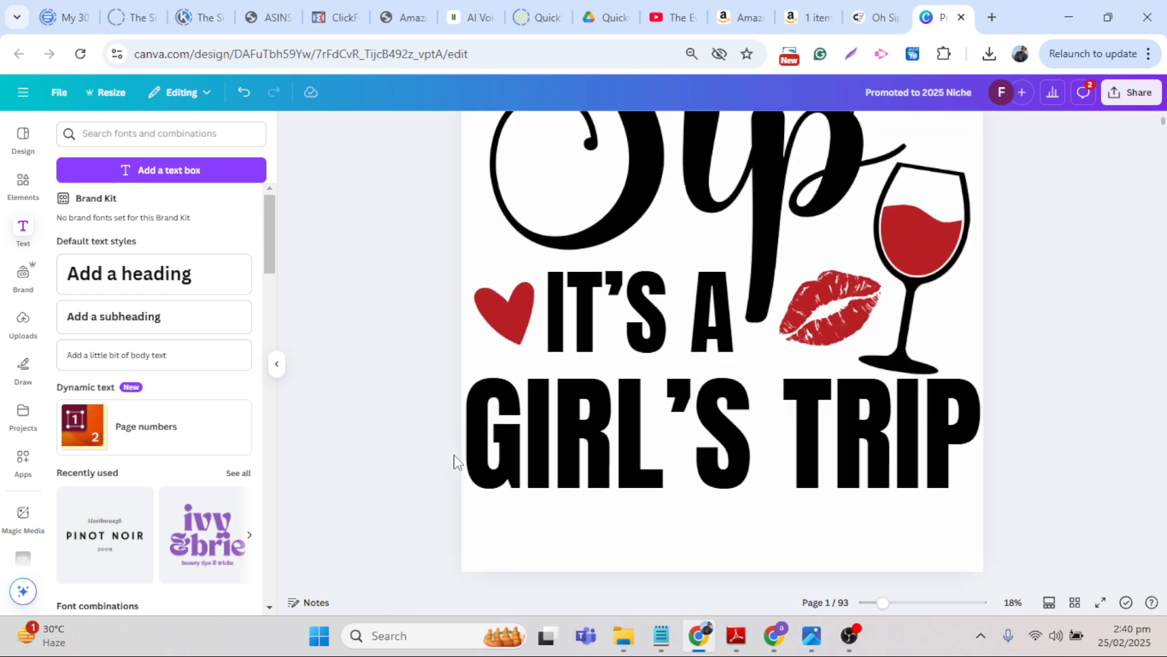
click(628, 328)
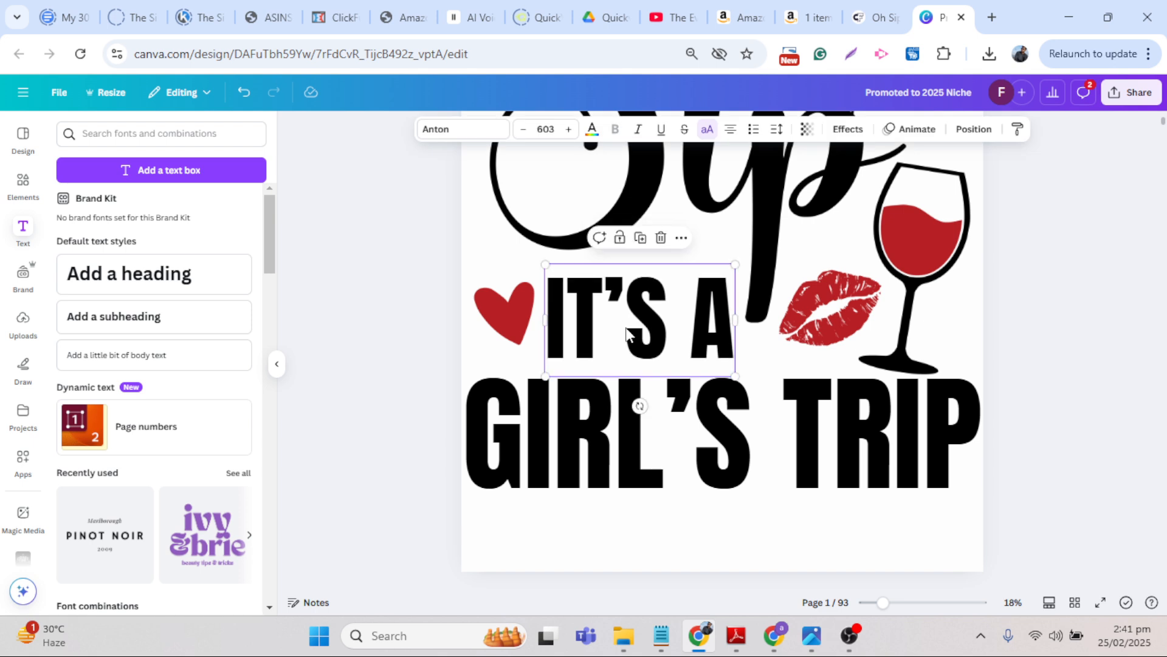
scroll(627, 328, down, 3)
click(1098, 322)
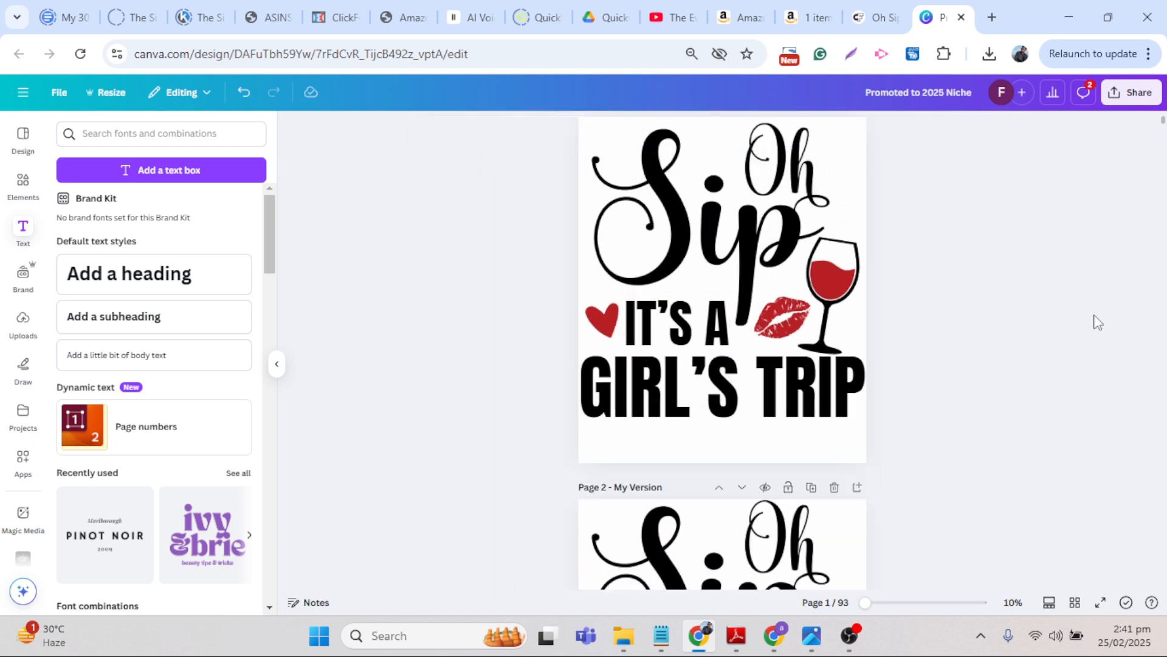
scroll(995, 342, up, 2)
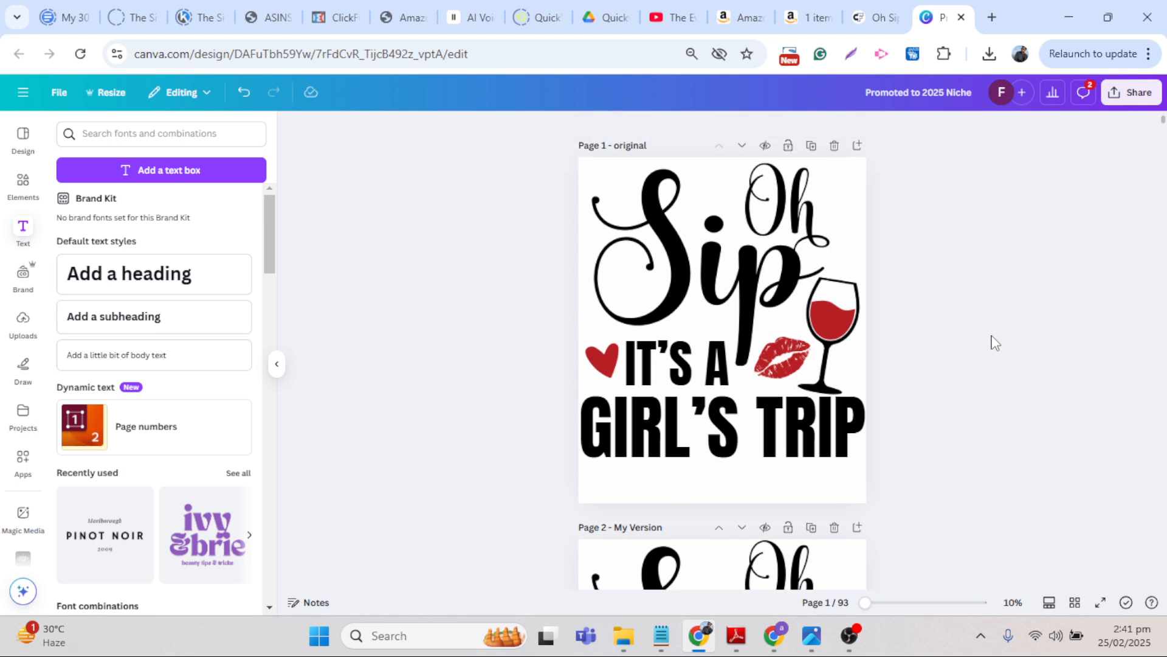
- Duplicate the "IT'S A" text below "GIRL'S TRIP" and change the copy's wording to "2025"
click(710, 390)
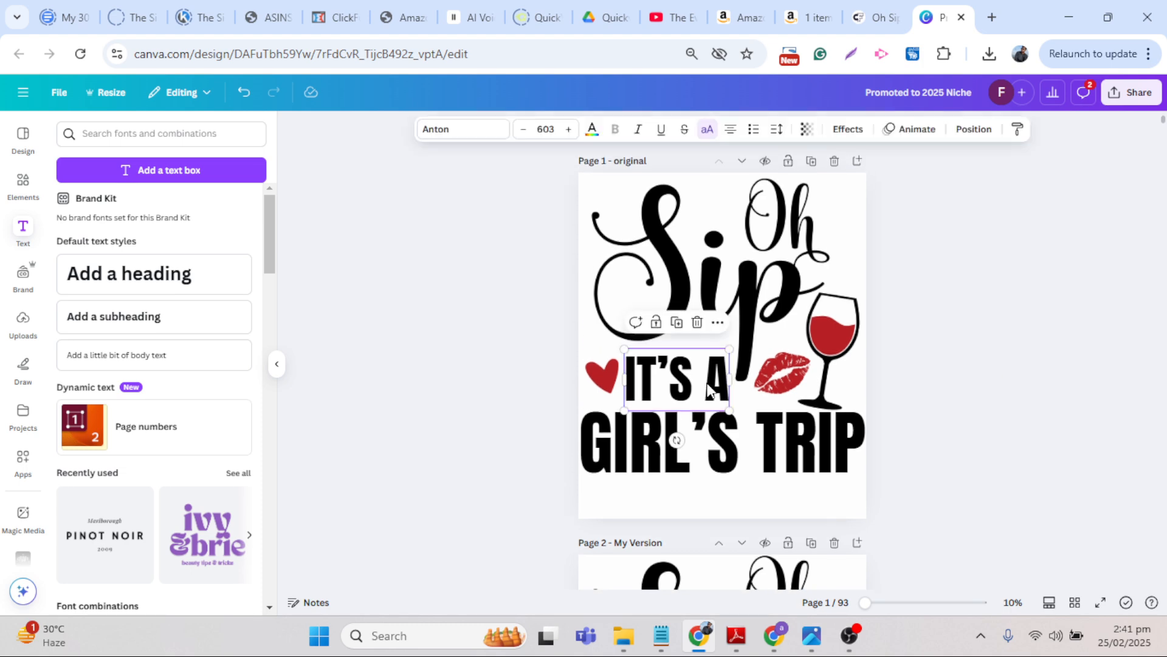
drag(649, 389, 690, 507)
double_click(737, 518)
text(2025)
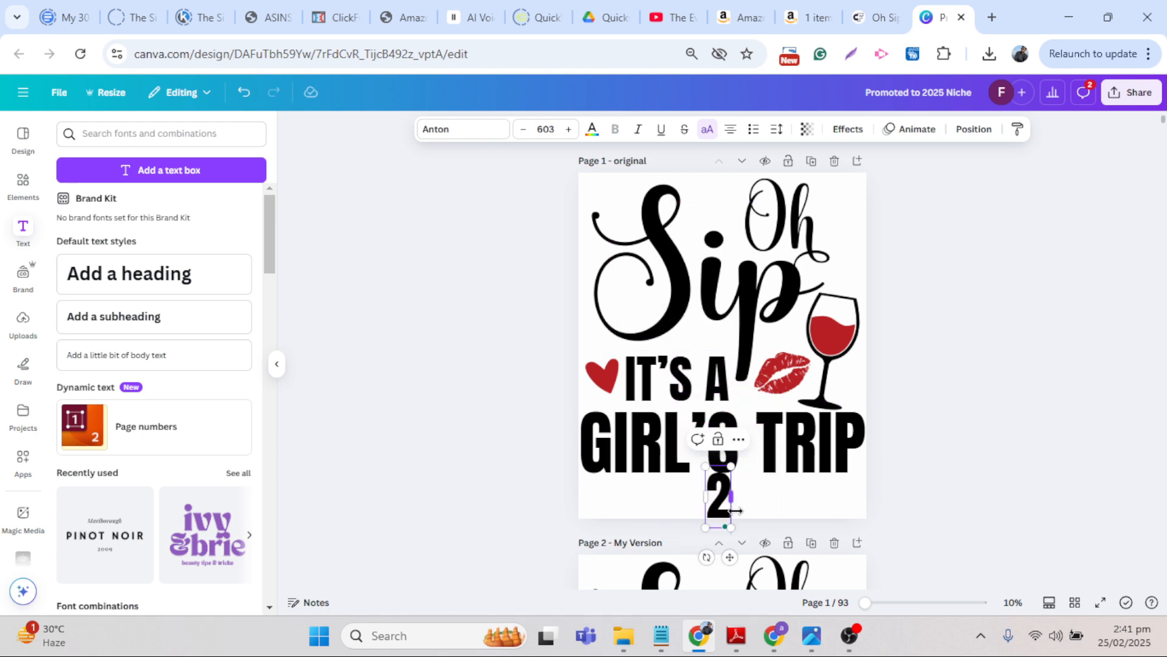
click(950, 503)
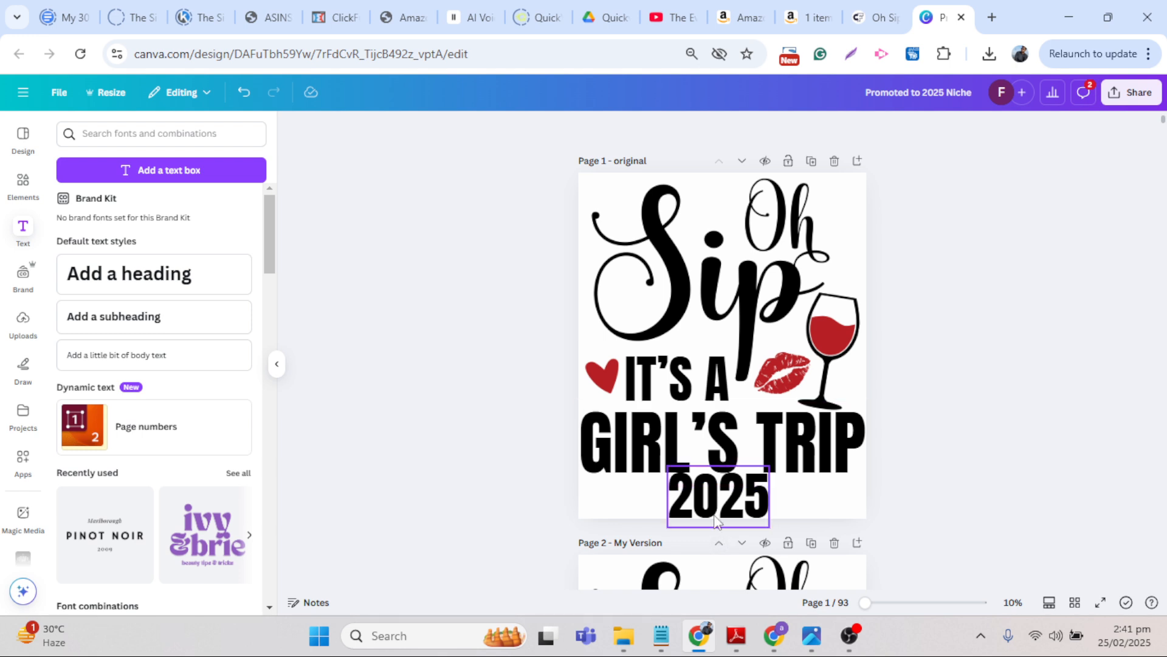
- Crop the empty strip above the "Oh Sip" graphic and move all page 1 elements up to the page's top edge
click(675, 255)
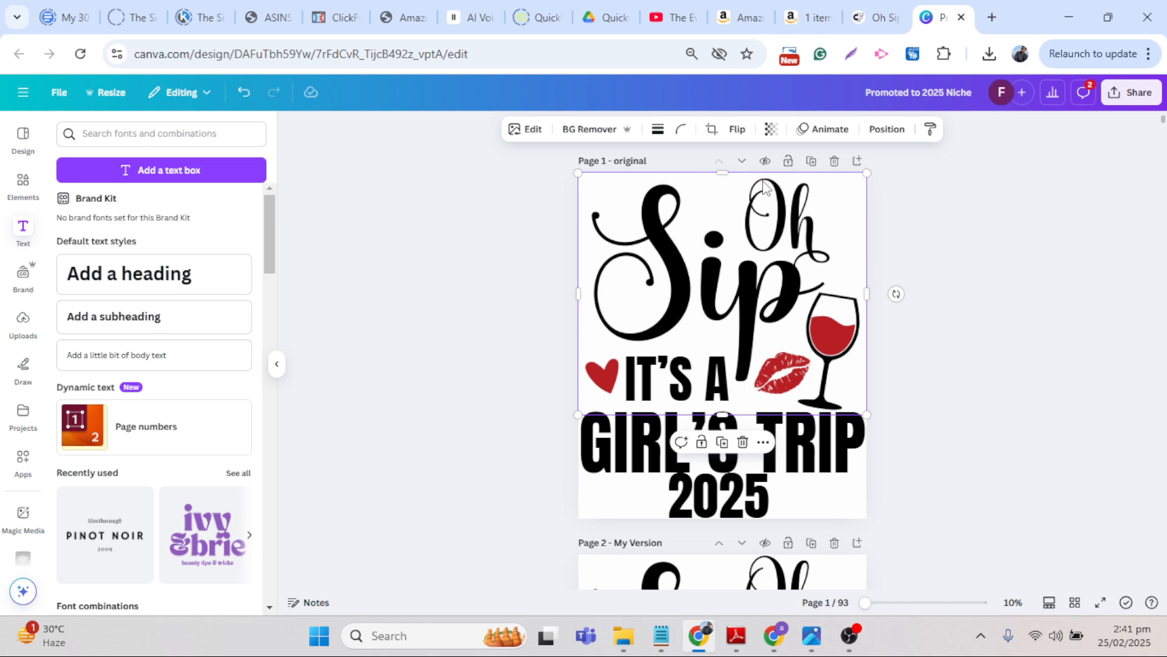
ctrl+scroll(727, 173, up, 5)
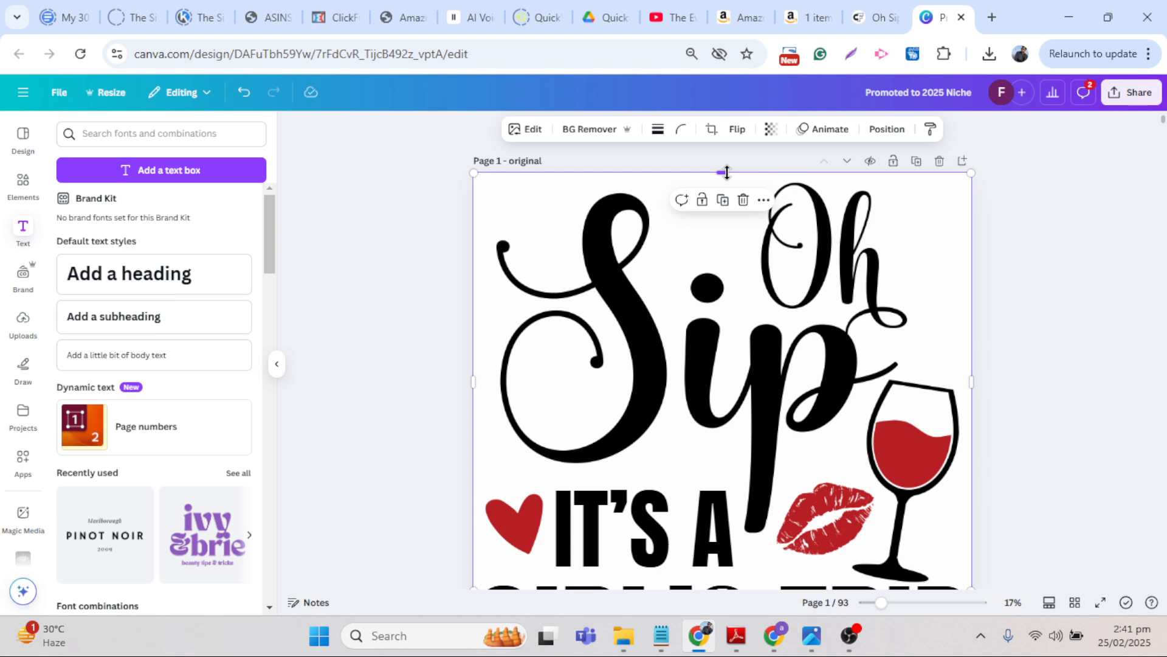
drag(727, 177, 727, 180)
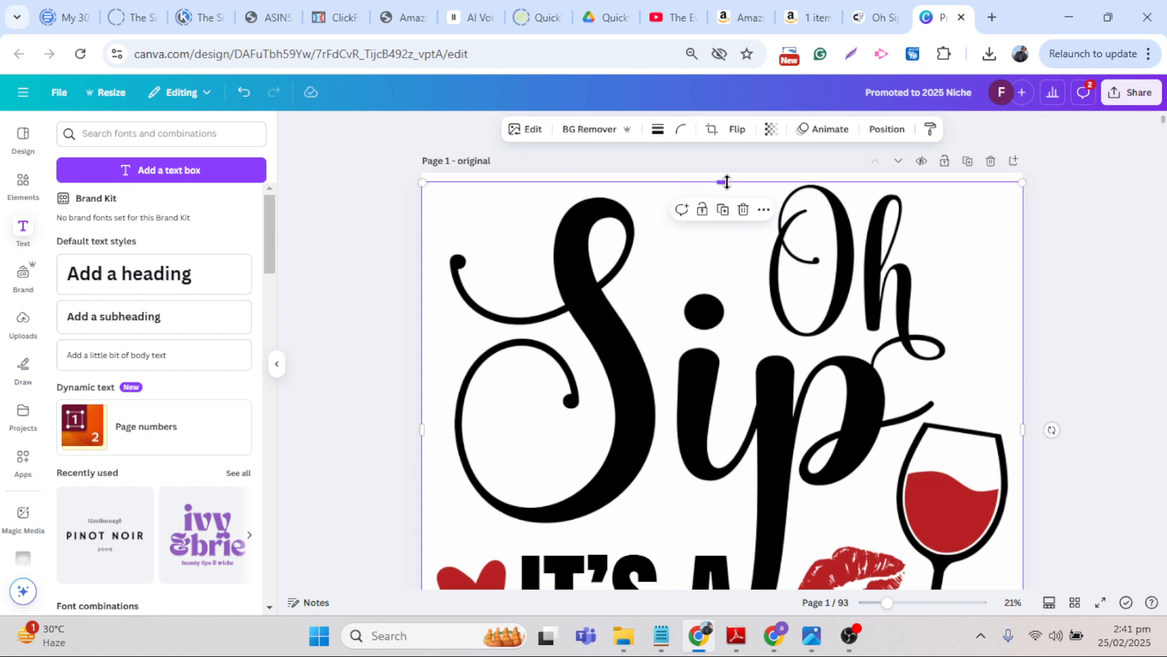
ctrl+scroll(727, 180, down, 5)
click(546, 230)
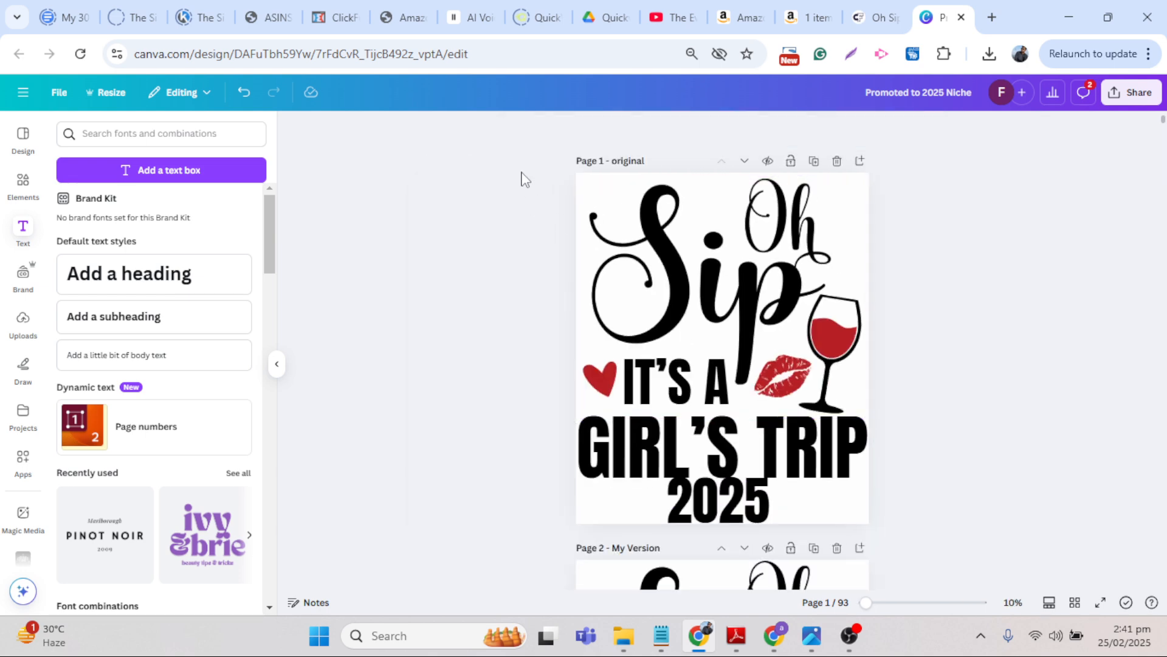
drag(521, 172, 863, 533)
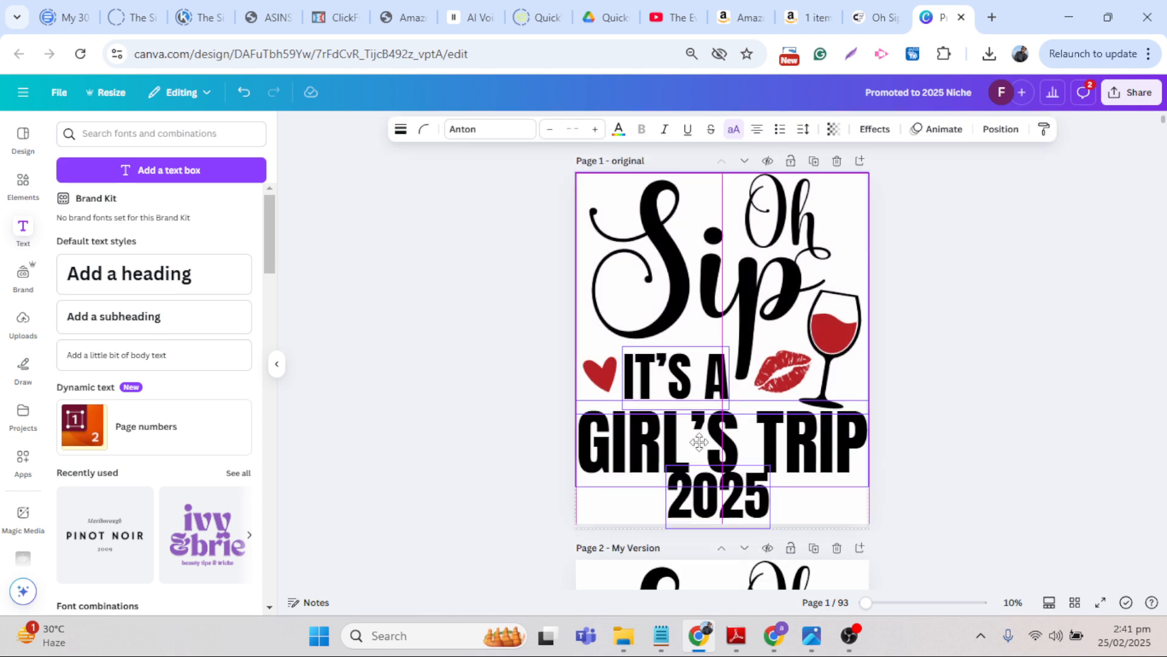
click(970, 477)
- Position the "2025" text horizontally centred beneath "GIRL'S TRIP", just above the page's bottom edge
scroll(785, 557, up, 4)
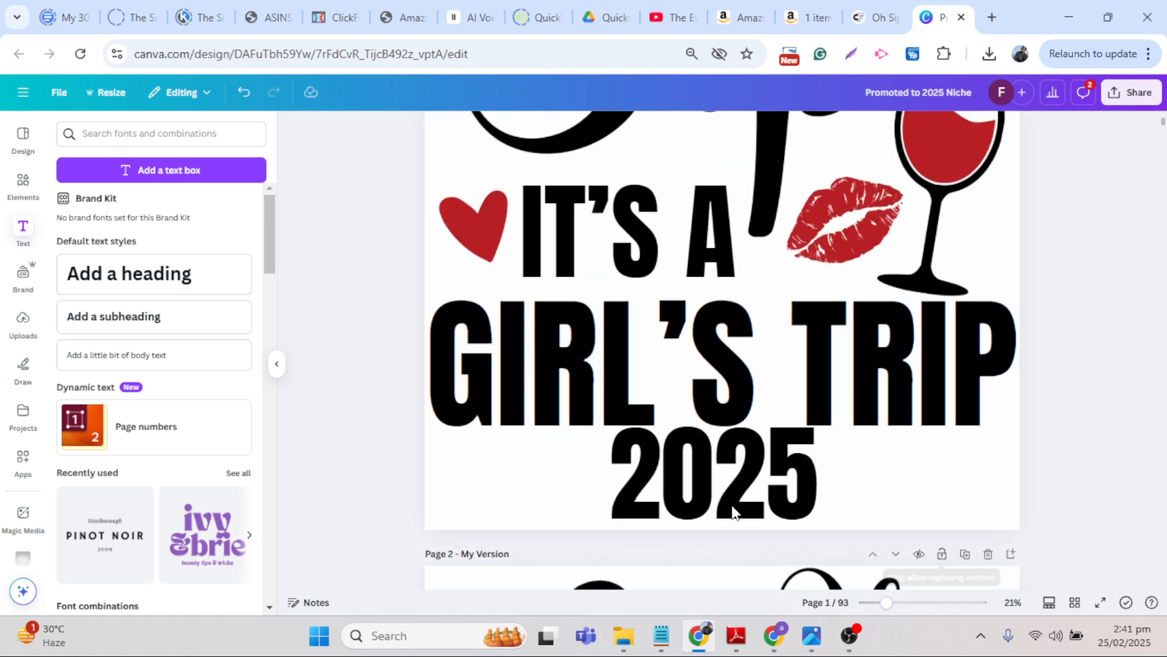
click(709, 492)
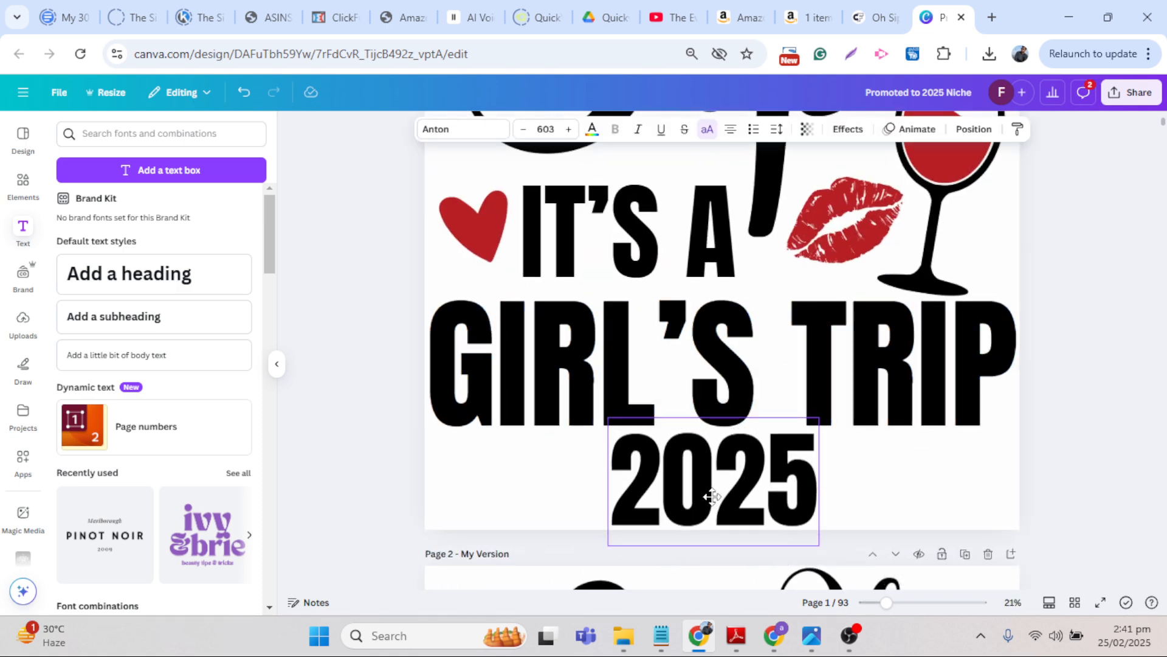
scroll(715, 513, up, 5)
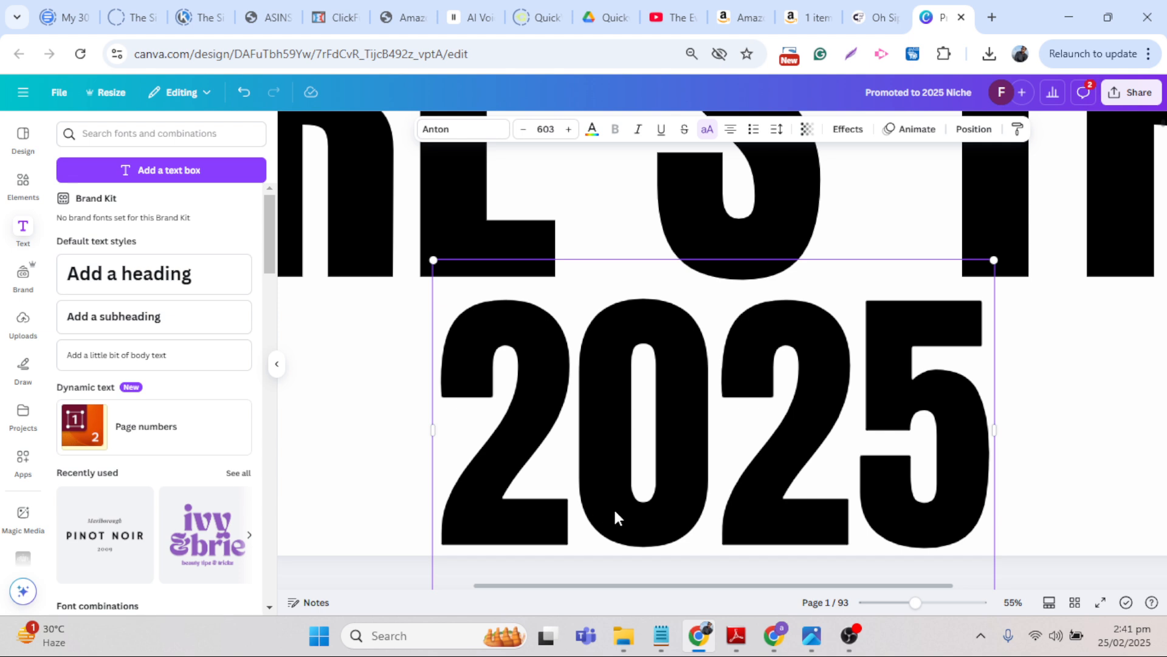
drag(615, 511, 617, 516)
drag(614, 515, 642, 512)
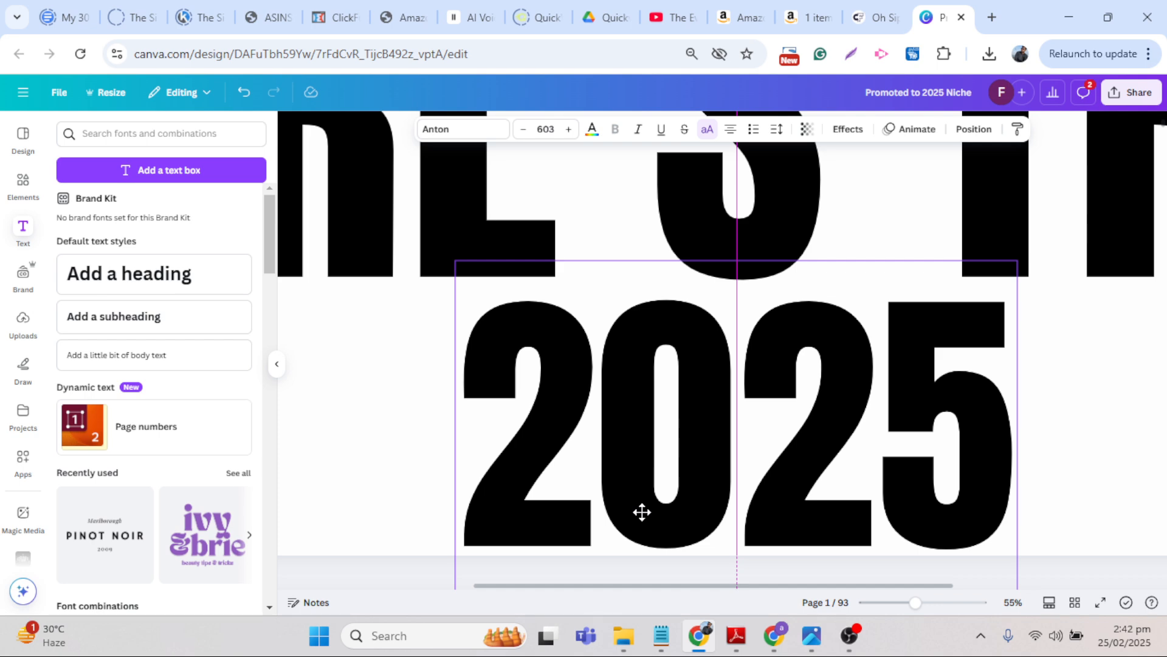
drag(642, 512, 639, 511)
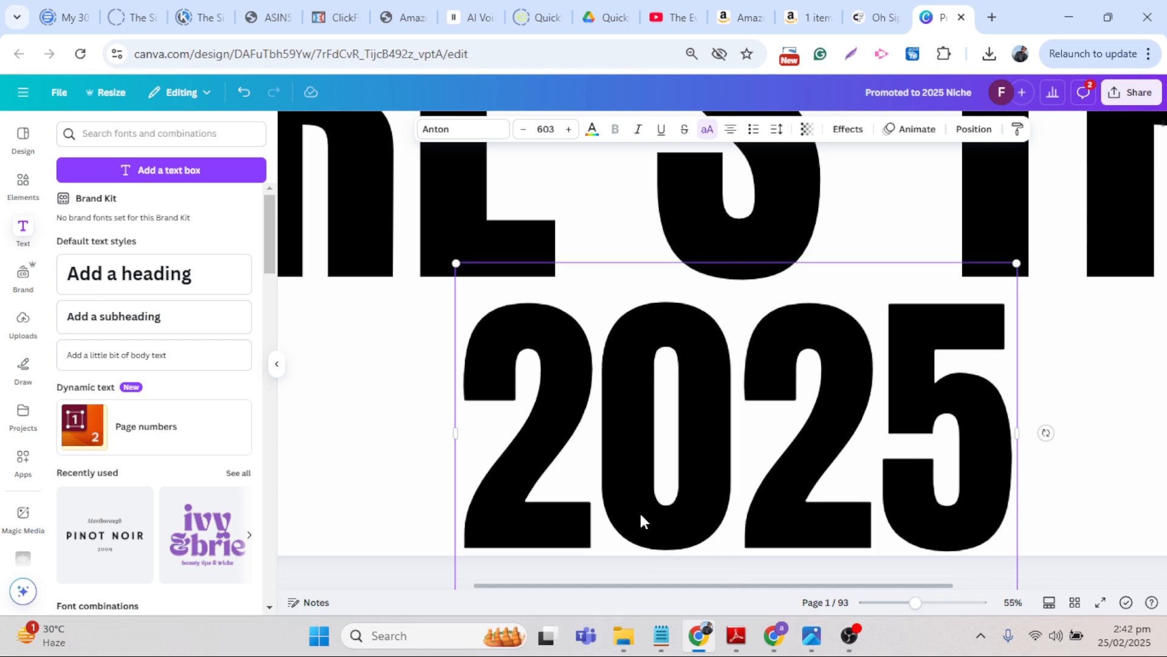
scroll(640, 511, down, 3)
scroll(642, 518, down, 5)
click(497, 510)
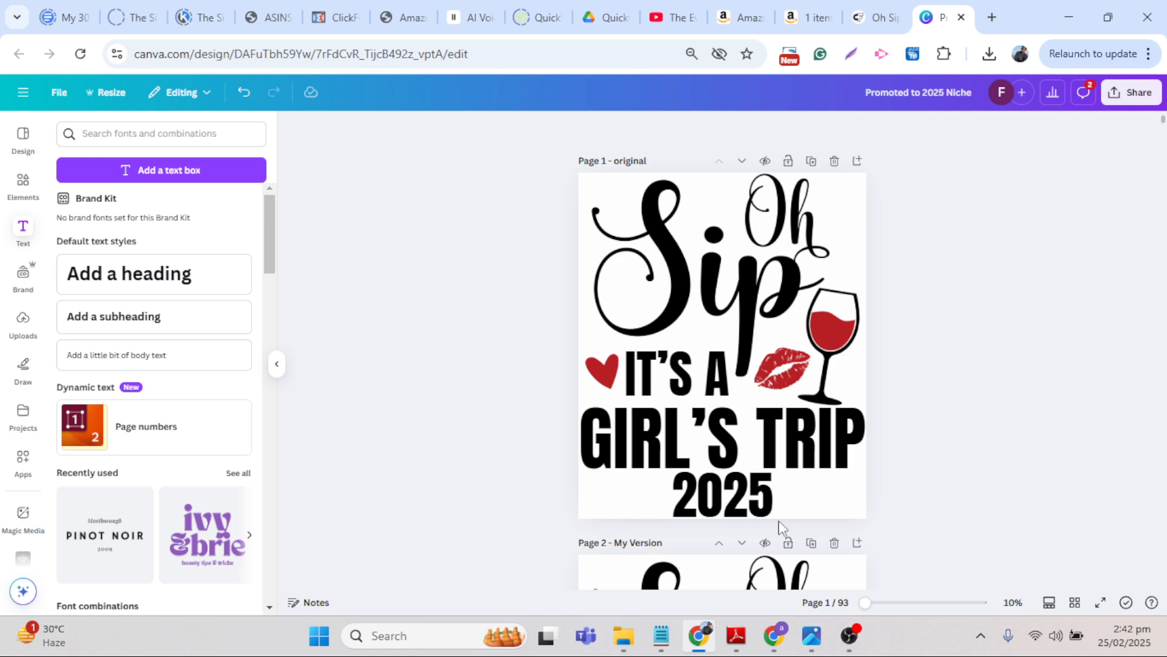
- Reduce the "2025" text to size 553 and recentre it between "GIRL'S TRIP" and the page's bottom edge
scroll(722, 365, down, 1)
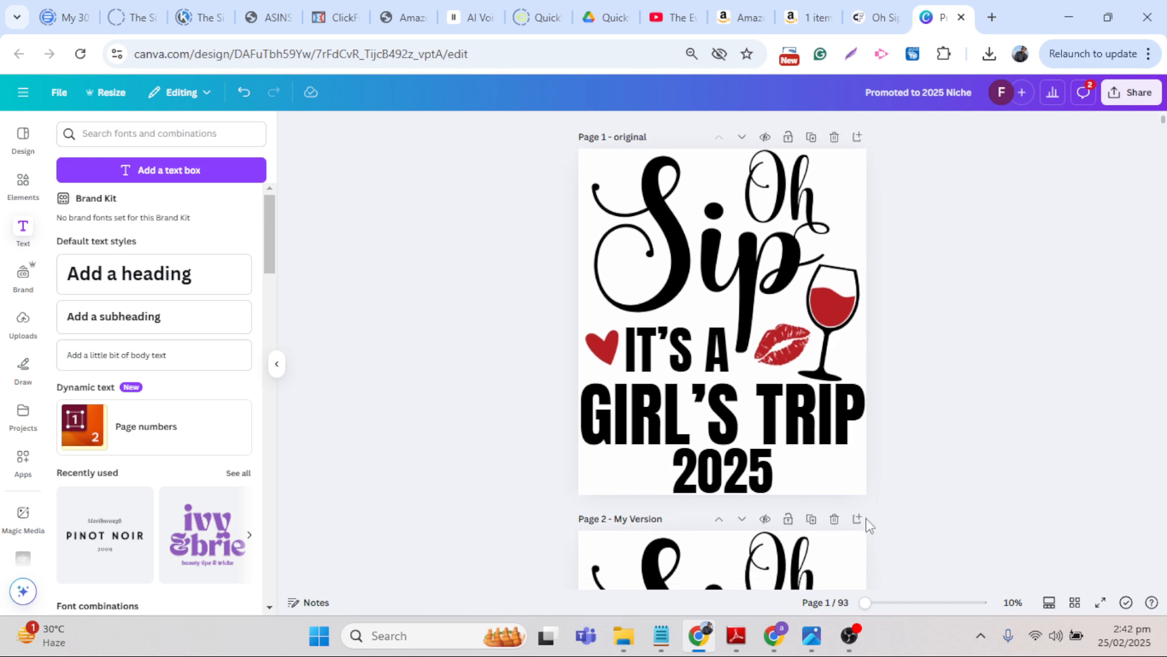
scroll(705, 511, up, 3)
scroll(705, 505, up, 3)
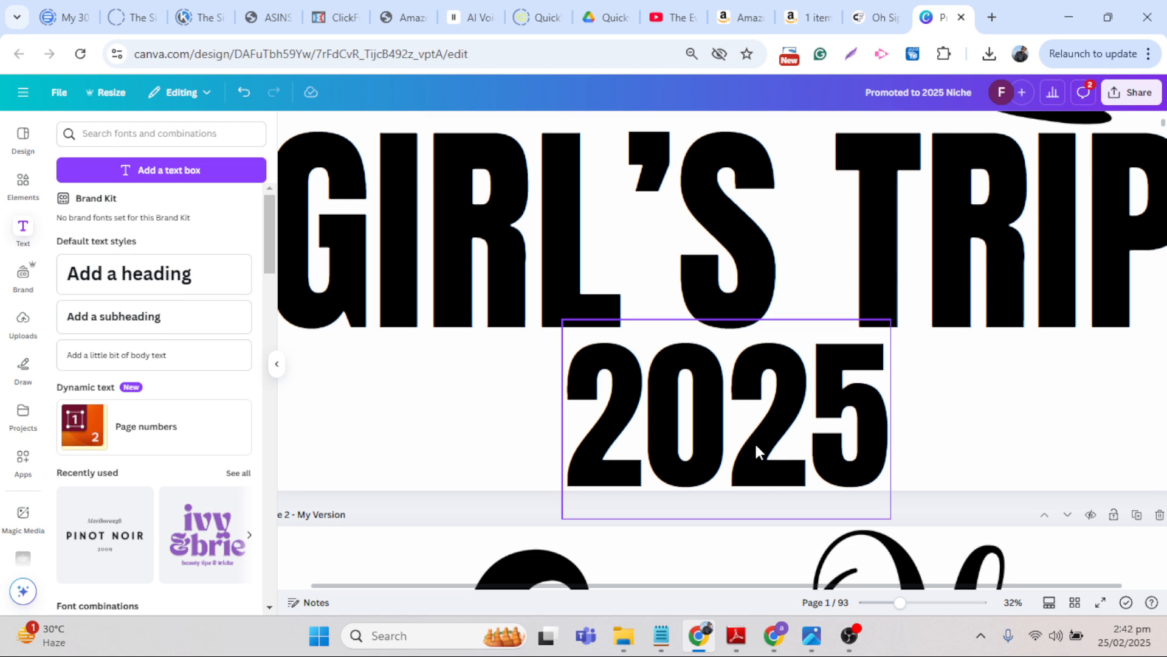
click(754, 441)
drag(890, 518, 863, 502)
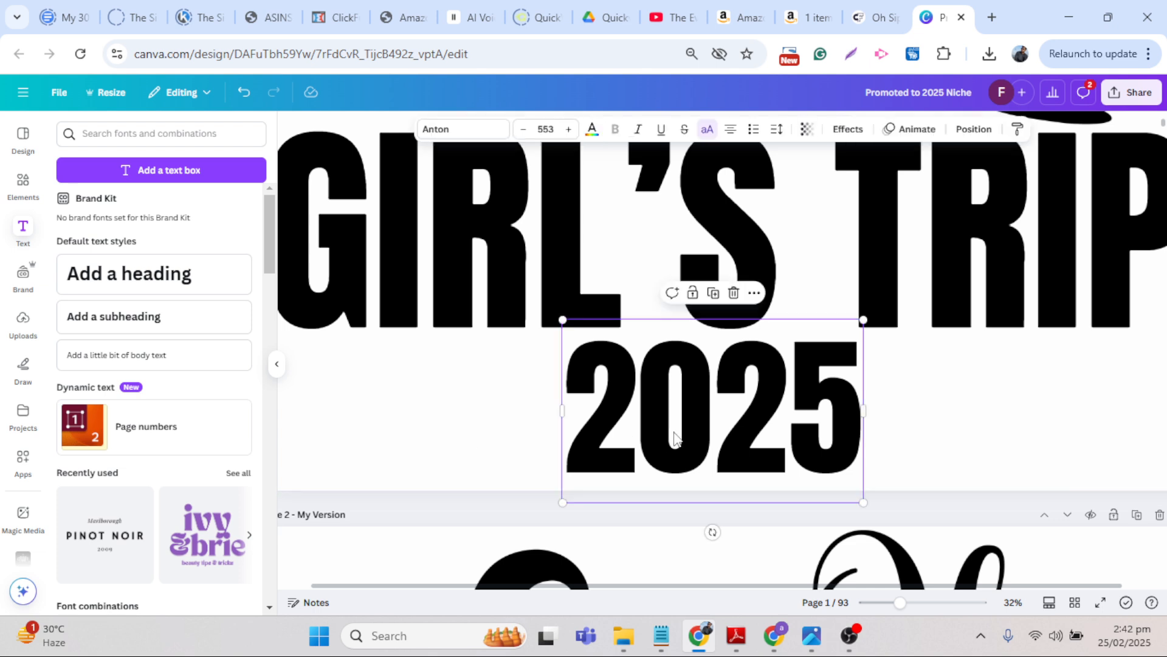
mouse_move(751, 439)
mouse_down()
mouse_move(763, 438)
mouse_move(764, 451)
mouse_up()
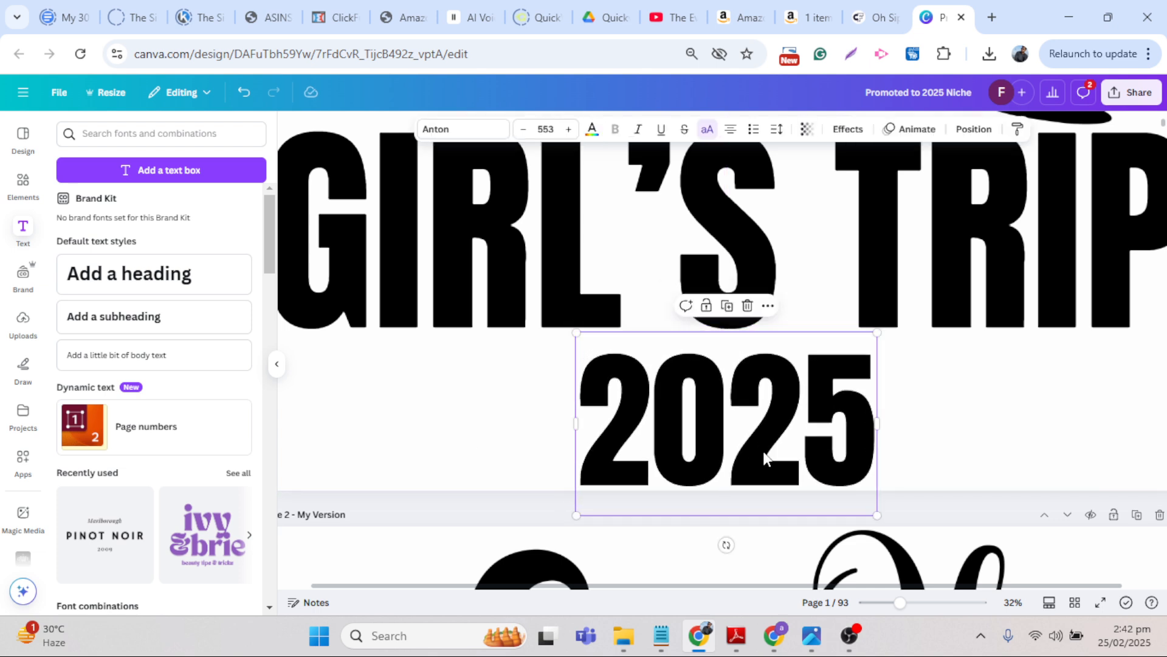
scroll(764, 452, down, 5)
click(1084, 423)
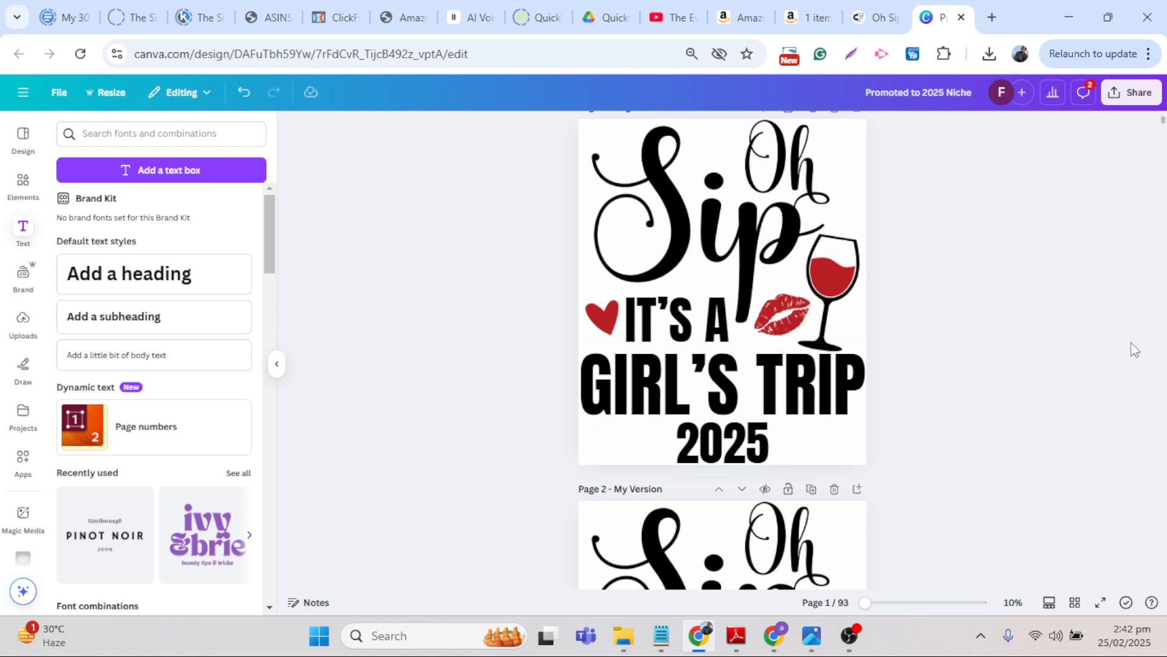
scroll(1135, 350, up, 1)
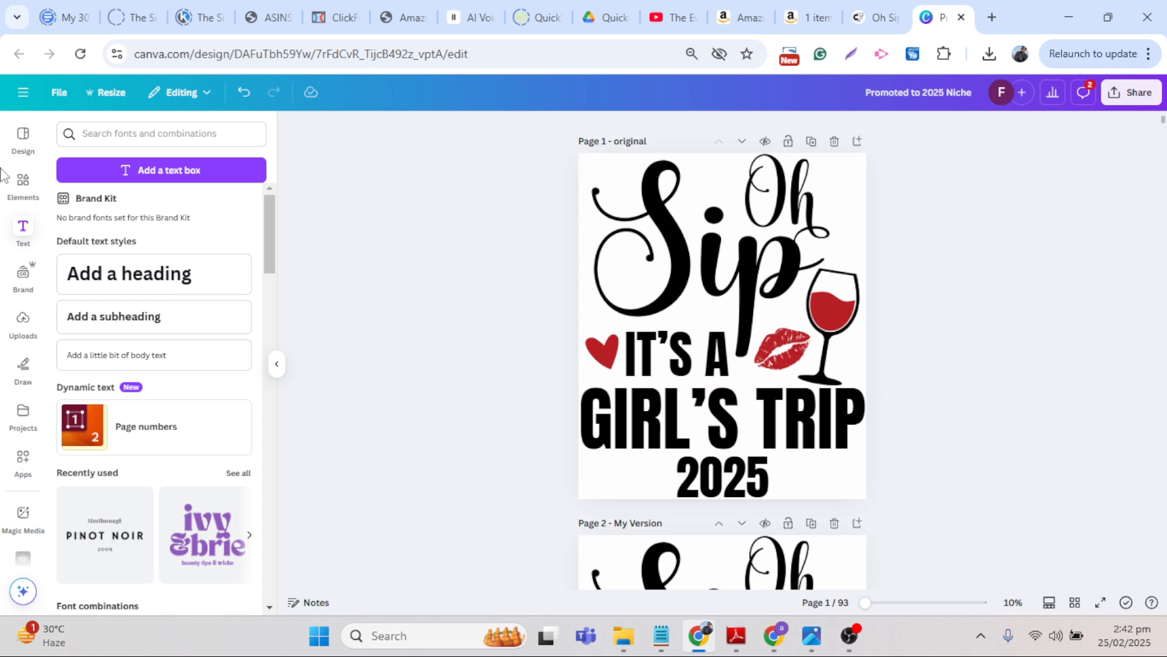
- Add the red heart-shaped lips graphic from the "lips love heart" results, tilt it and place it over the original lips
click(26, 185)
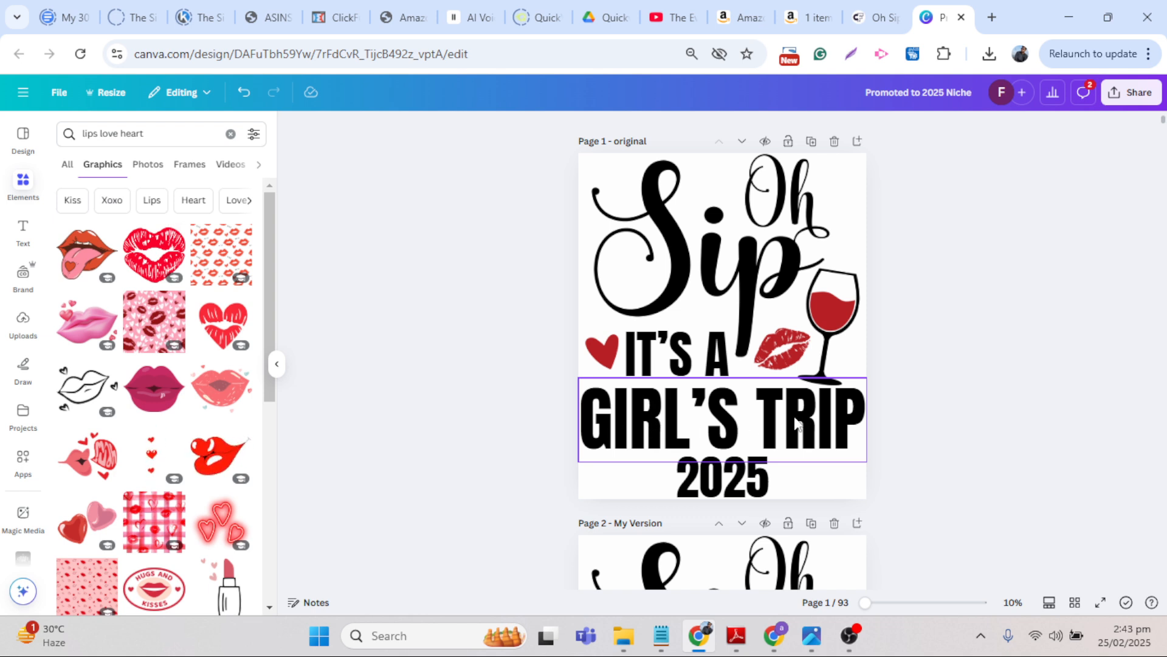
click(147, 256)
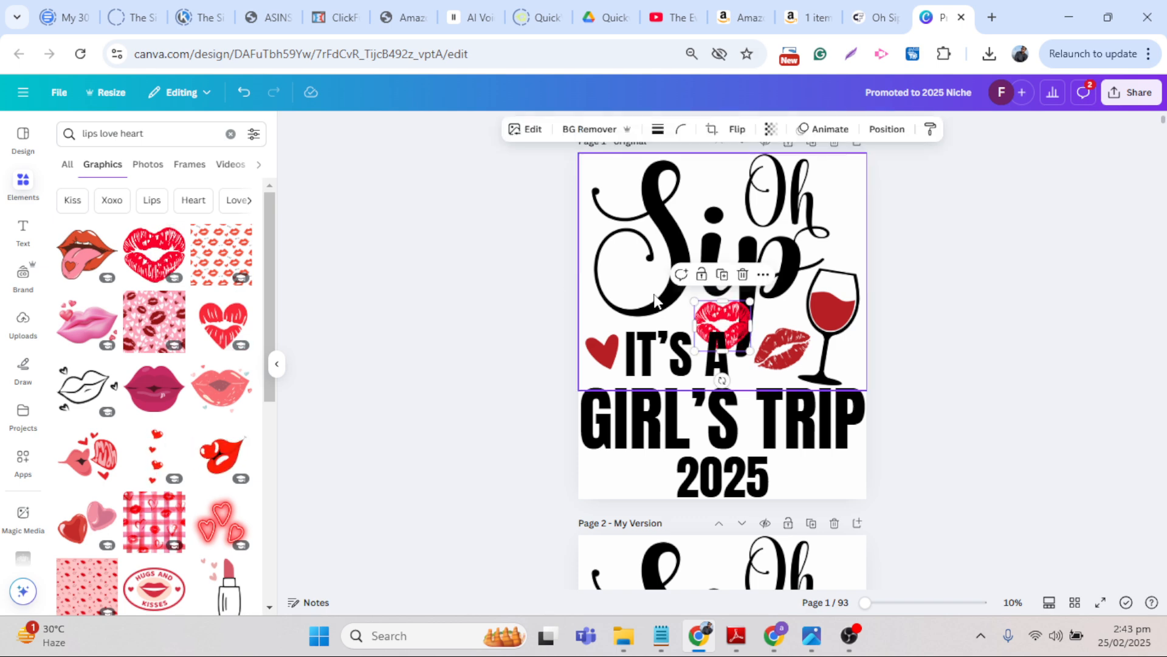
drag(719, 327, 781, 341)
scroll(782, 340, up, 3)
scroll(783, 341, up, 4)
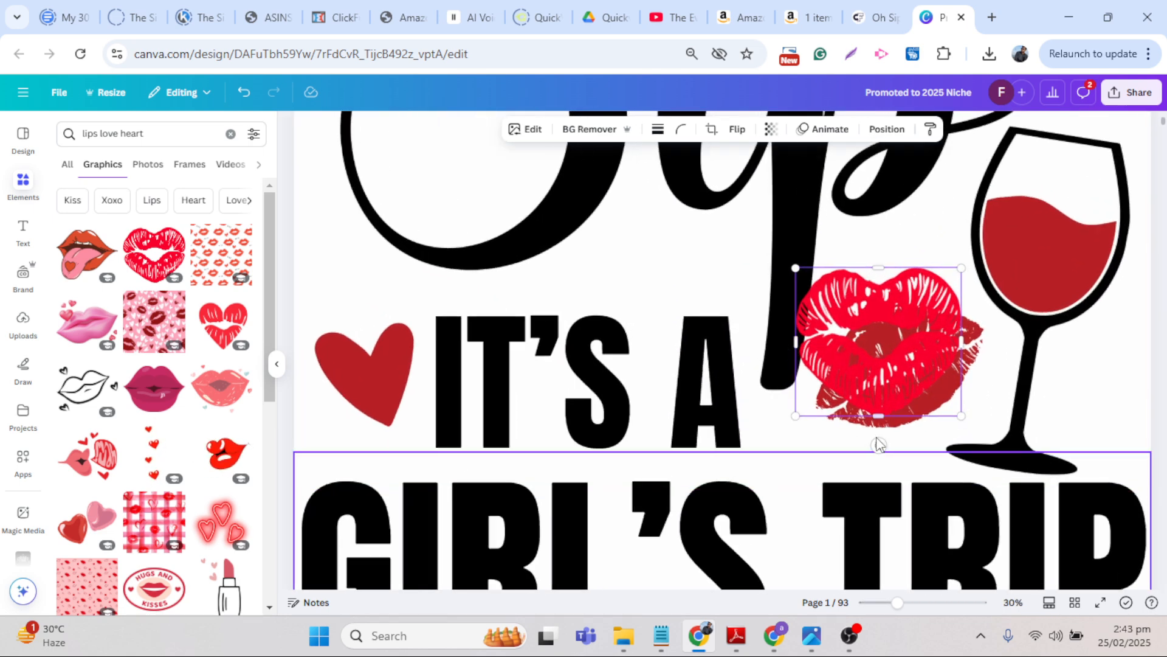
drag(878, 441, 923, 465)
drag(877, 334, 903, 359)
scroll(902, 359, down, 5)
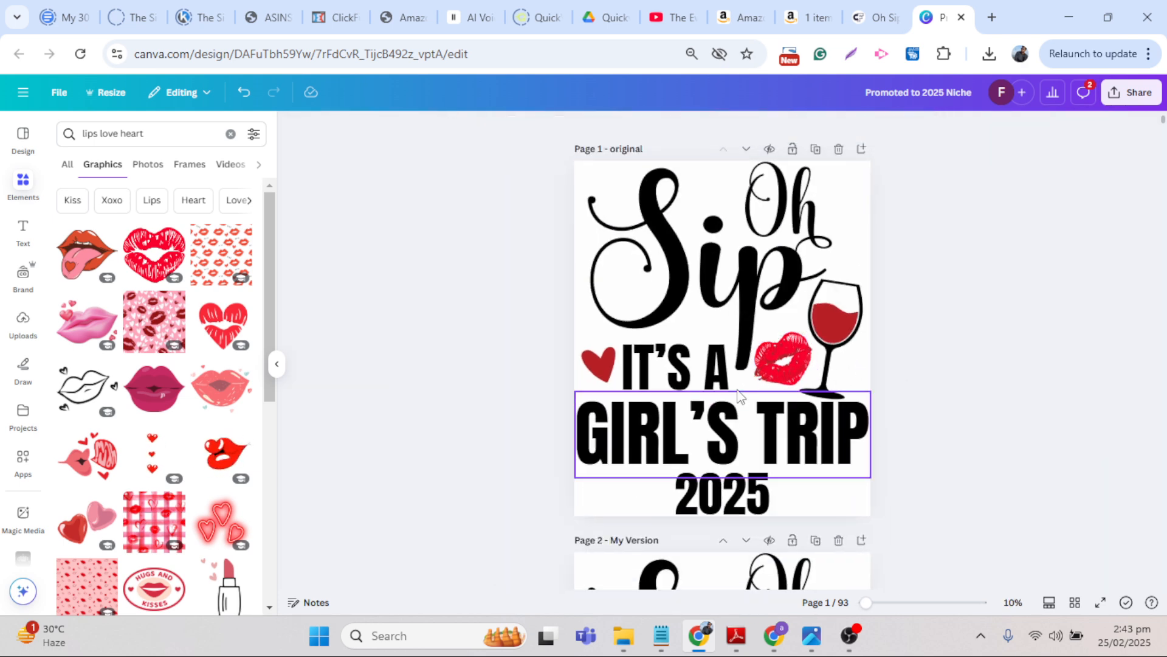
- Erase the original lips from the "Oh Sip" image using Magic Eraser with brush size 20
click(647, 297)
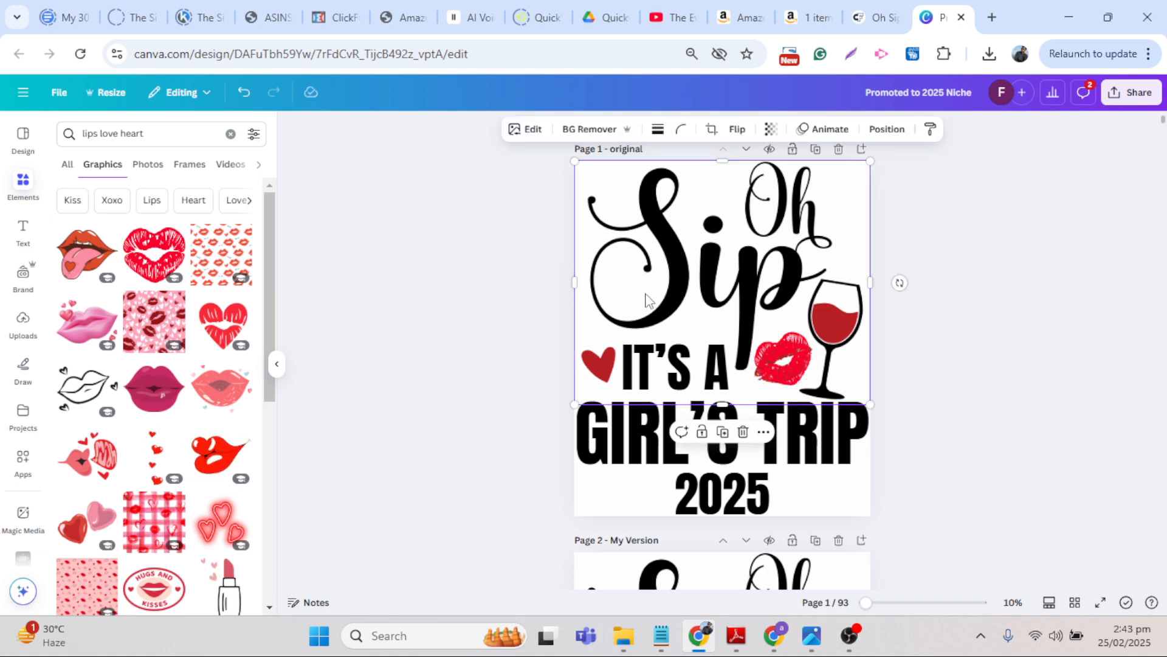
click(531, 131)
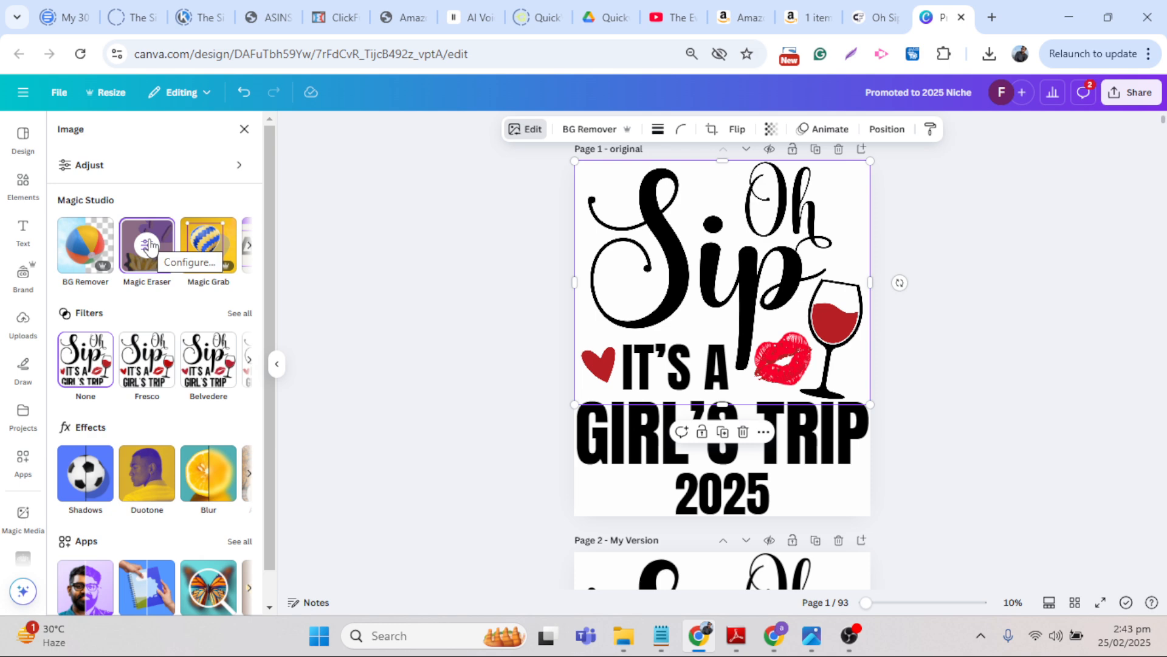
click(149, 245)
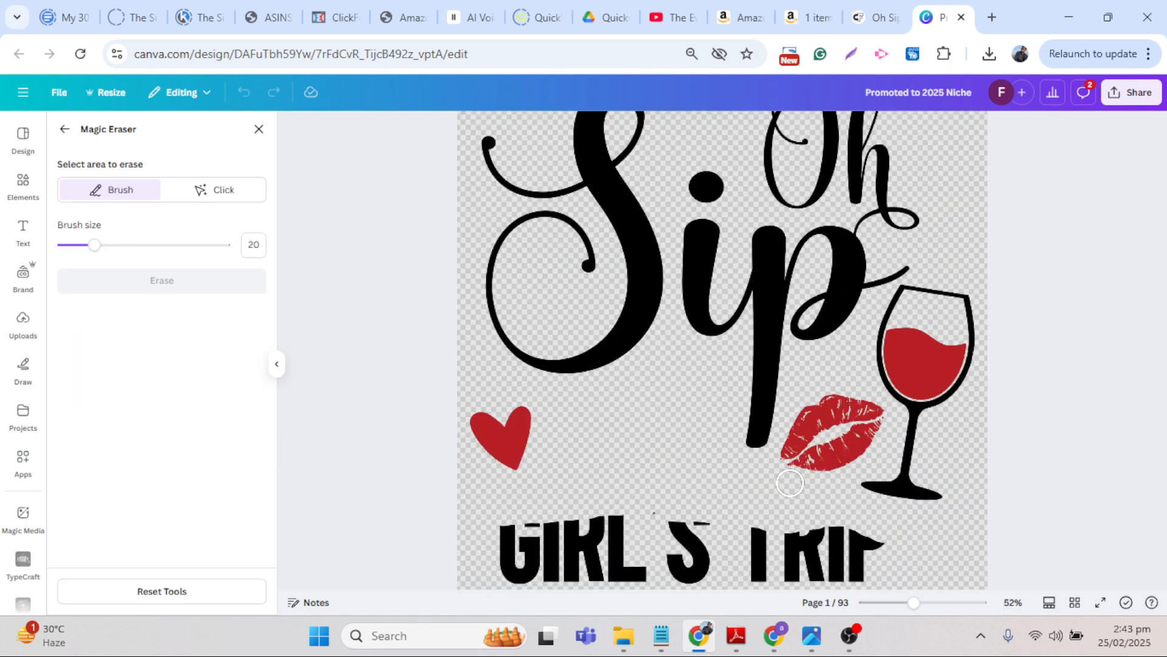
mouse_move(800, 458)
mouse_down()
mouse_move(874, 340)
mouse_move(932, 332)
mouse_move(997, 359)
mouse_move(955, 426)
mouse_move(898, 455)
mouse_move(804, 459)
mouse_move(809, 425)
mouse_move(896, 388)
mouse_move(951, 384)
mouse_move(939, 374)
mouse_move(893, 403)
mouse_move(873, 436)
mouse_move(928, 414)
mouse_up()
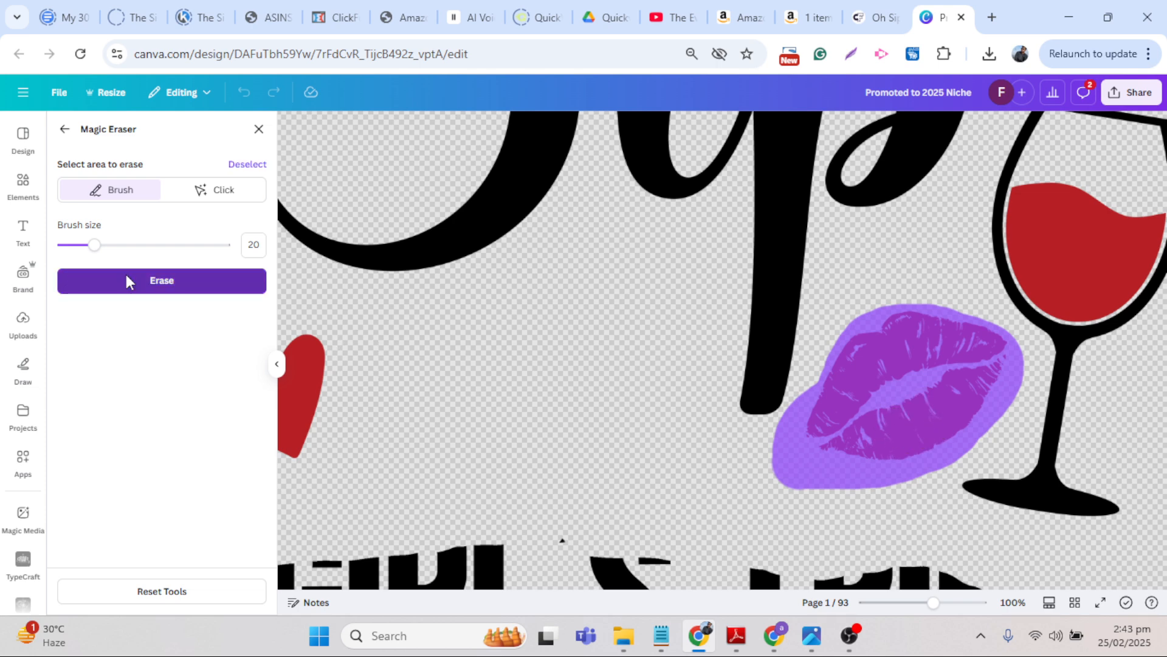
click(126, 280)
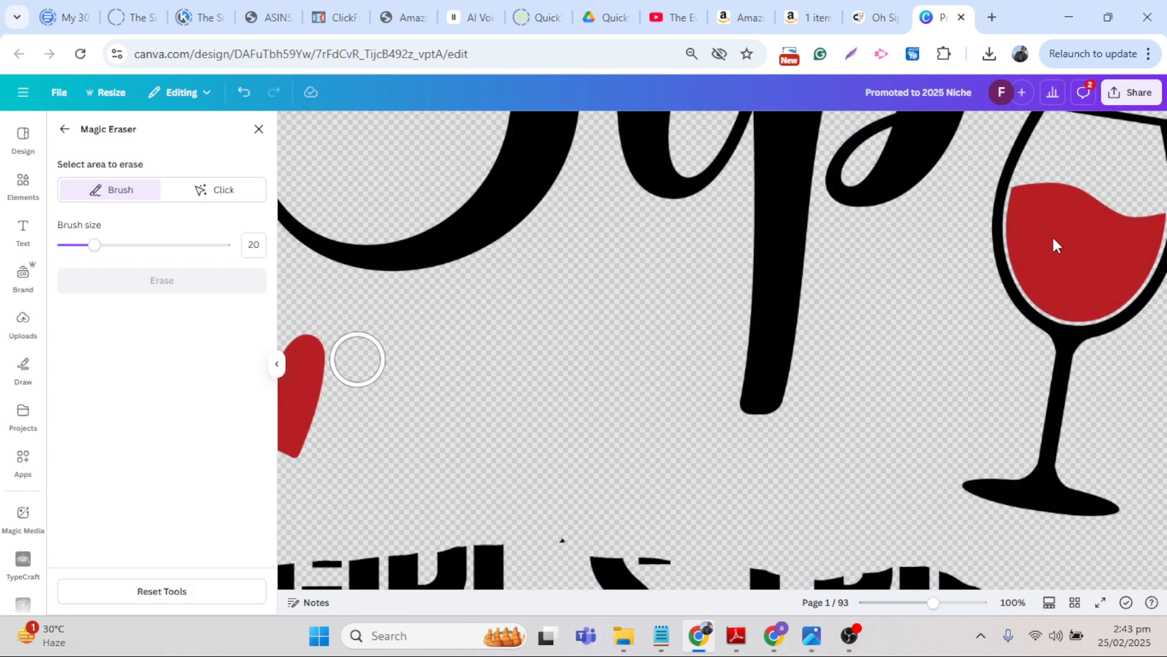
click(64, 129)
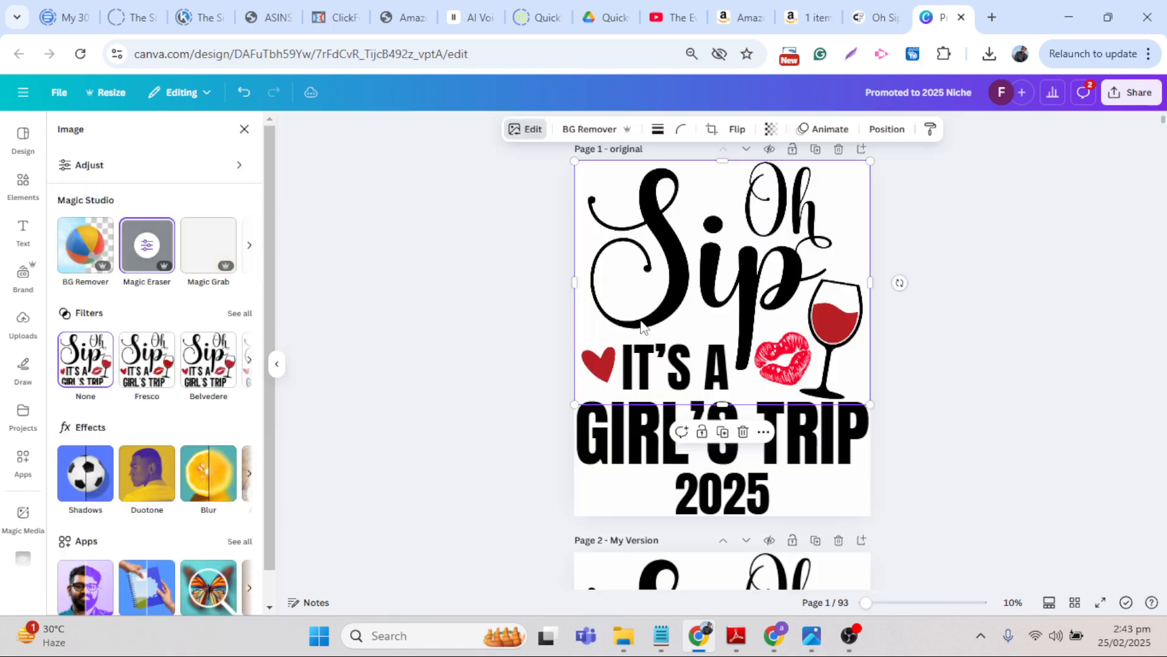
click(490, 336)
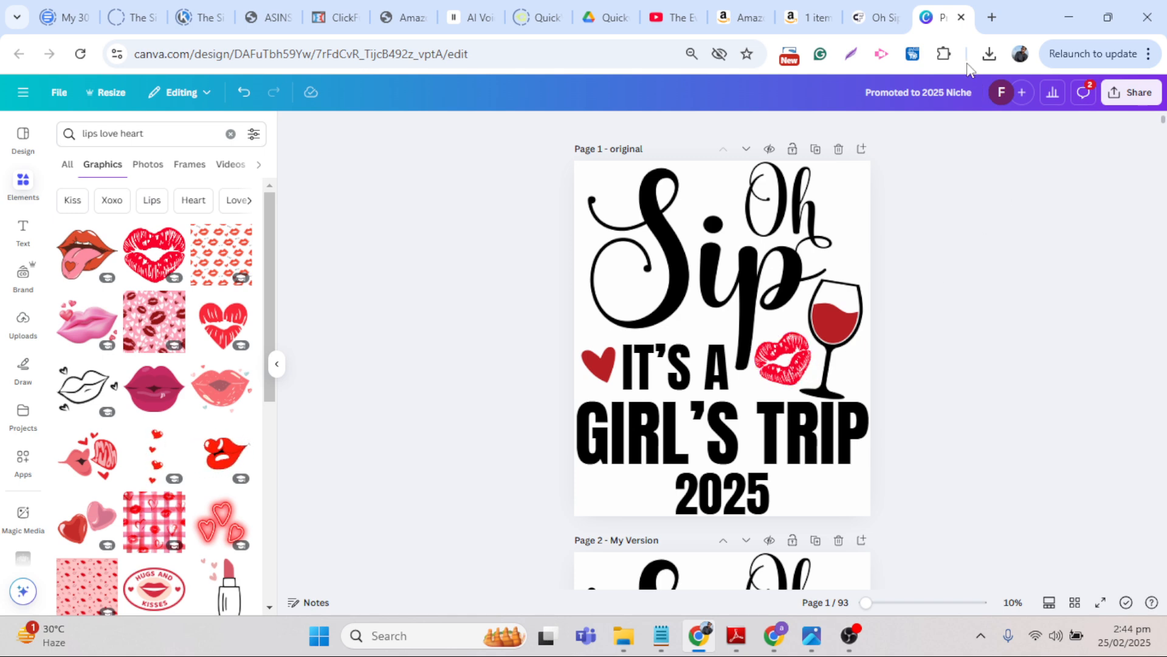
- Sample the red colour #B72025 from the heart beside "IT'S A" with the ColorZilla extension and select the lips graphic
click(944, 55)
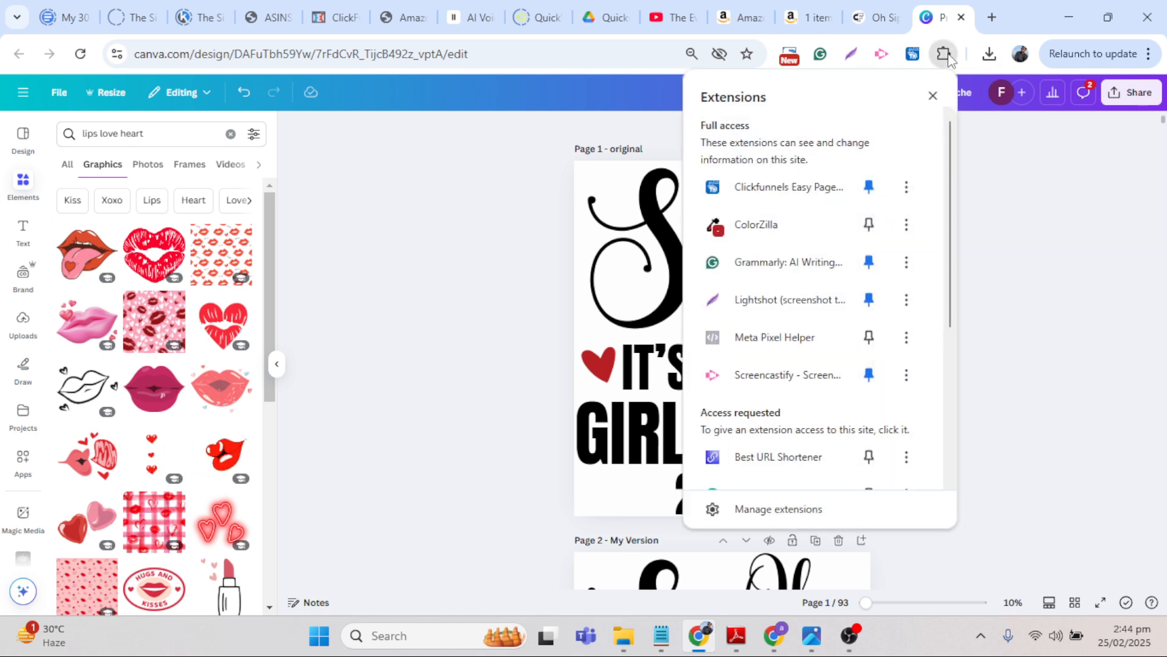
click(757, 225)
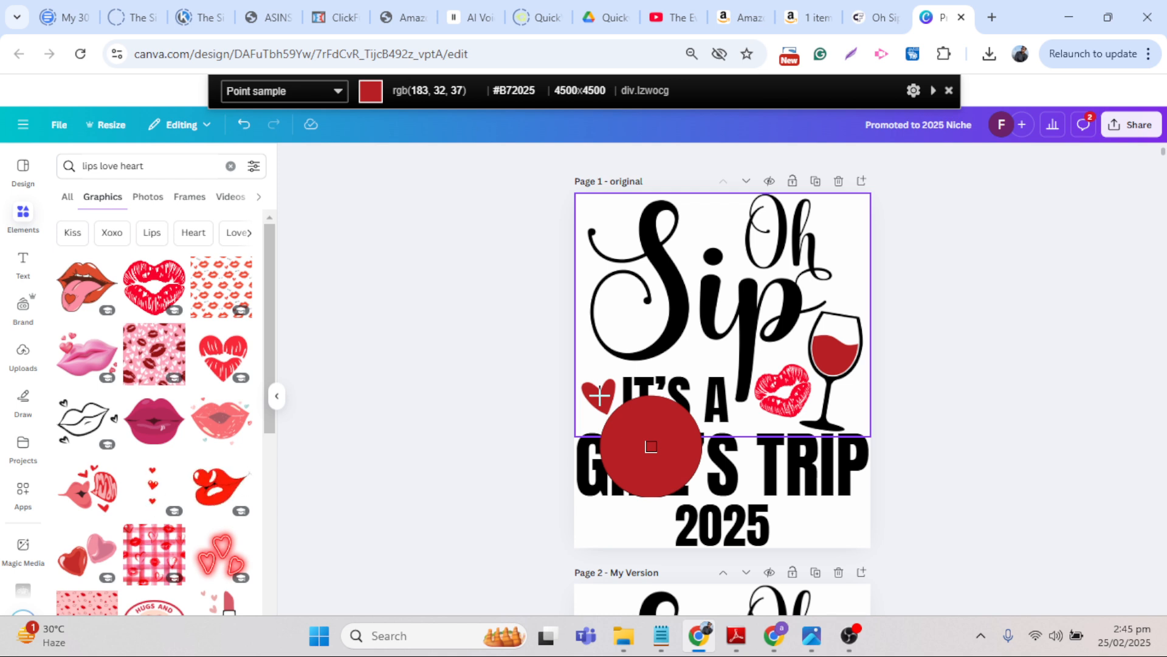
click(601, 396)
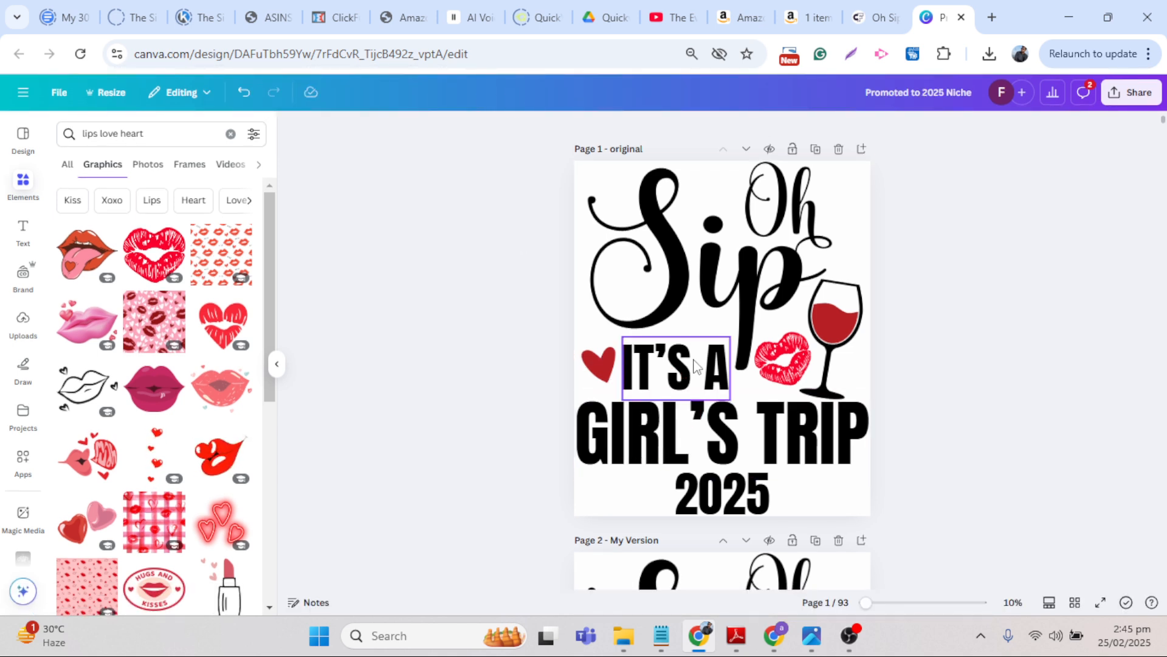
click(790, 360)
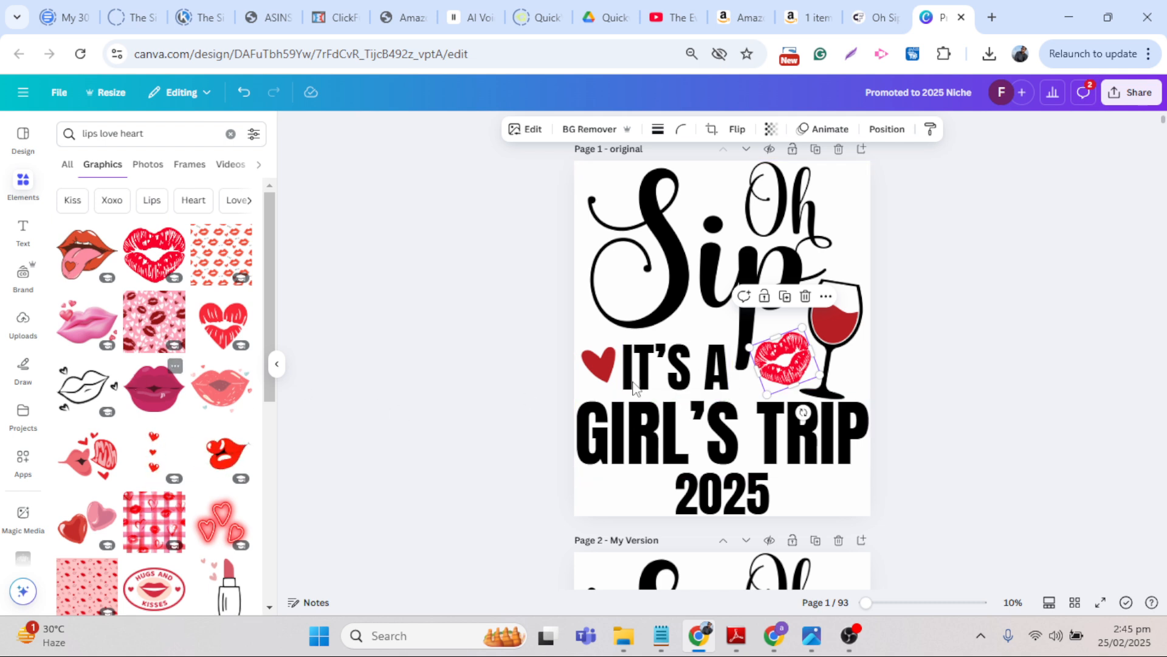
- Try recolouring a heart-shaped lips graphic to #B72025 on a new blank page after page 1, and delete that page
click(861, 149)
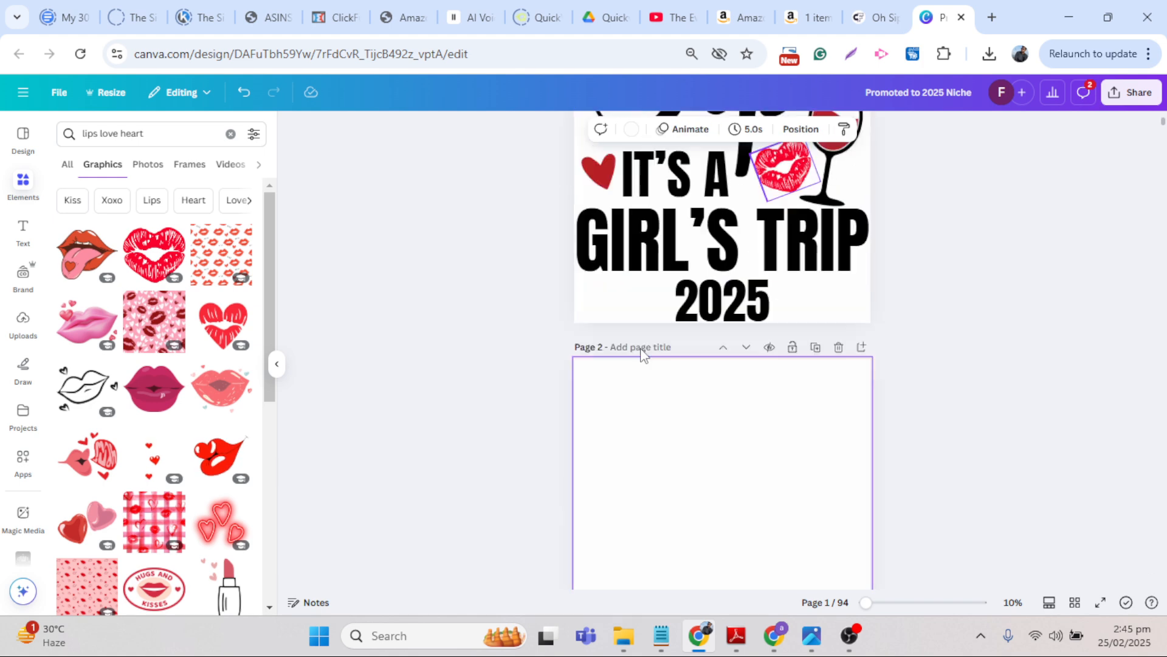
click(223, 321)
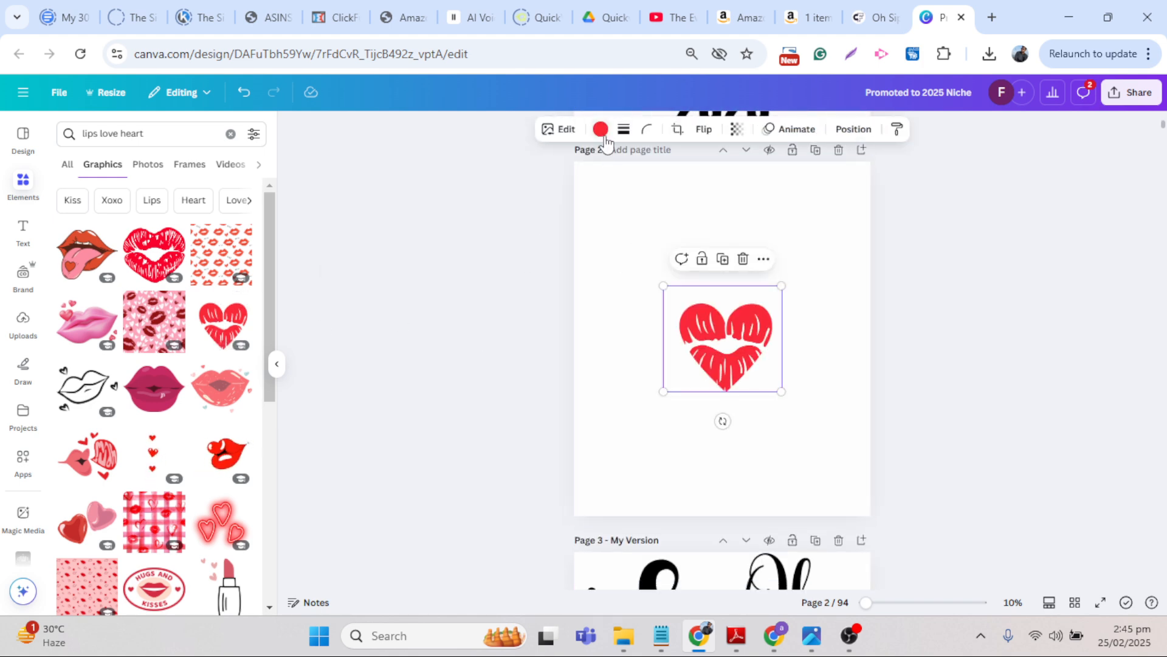
click(78, 157)
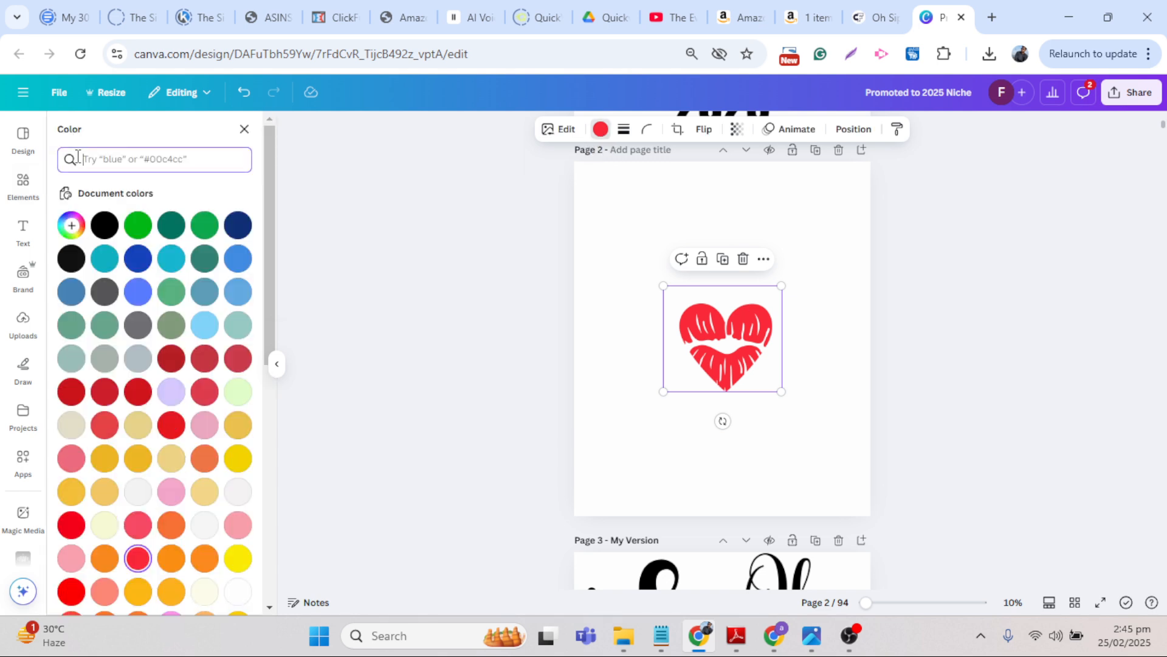
key(ctrl+v)
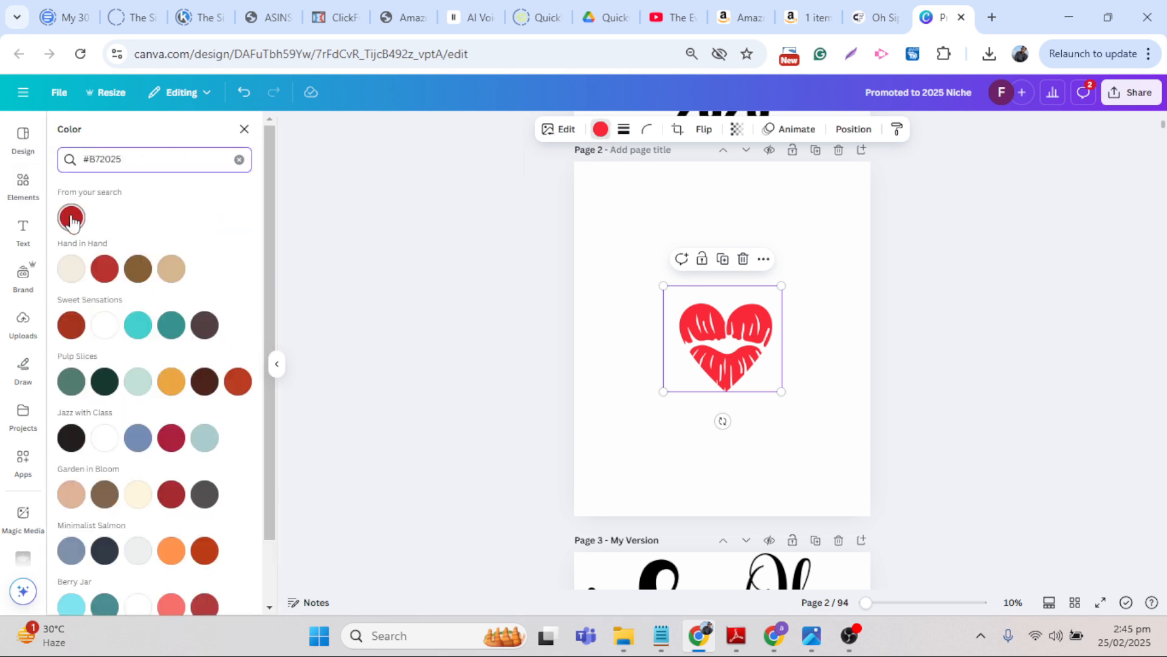
click(71, 217)
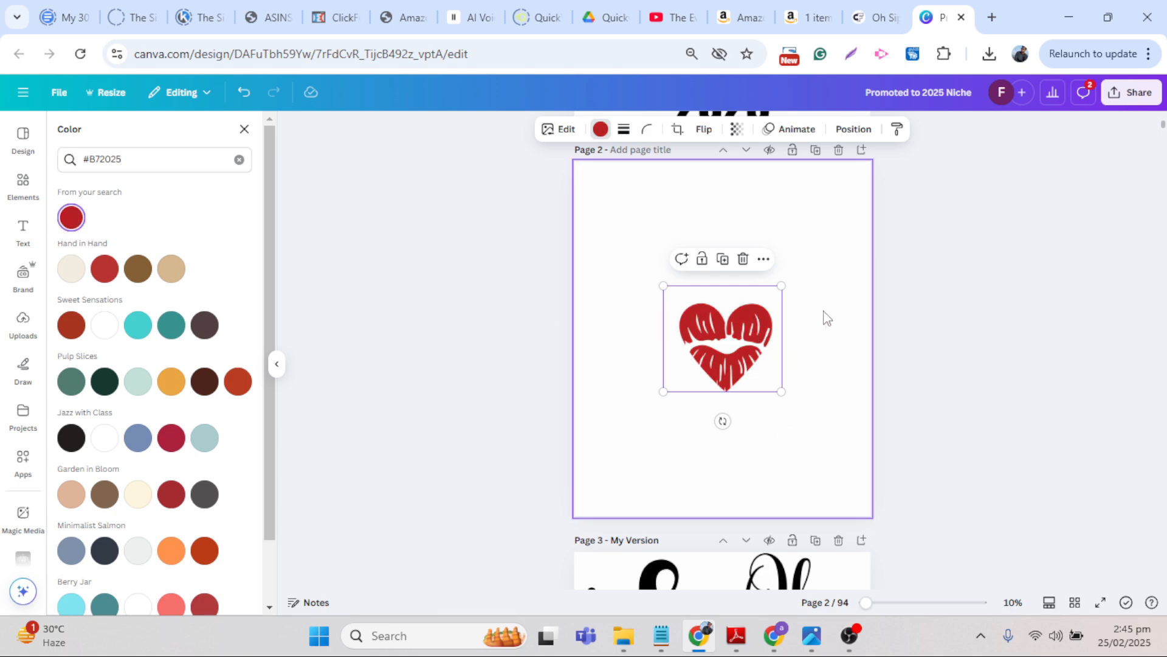
click(839, 151)
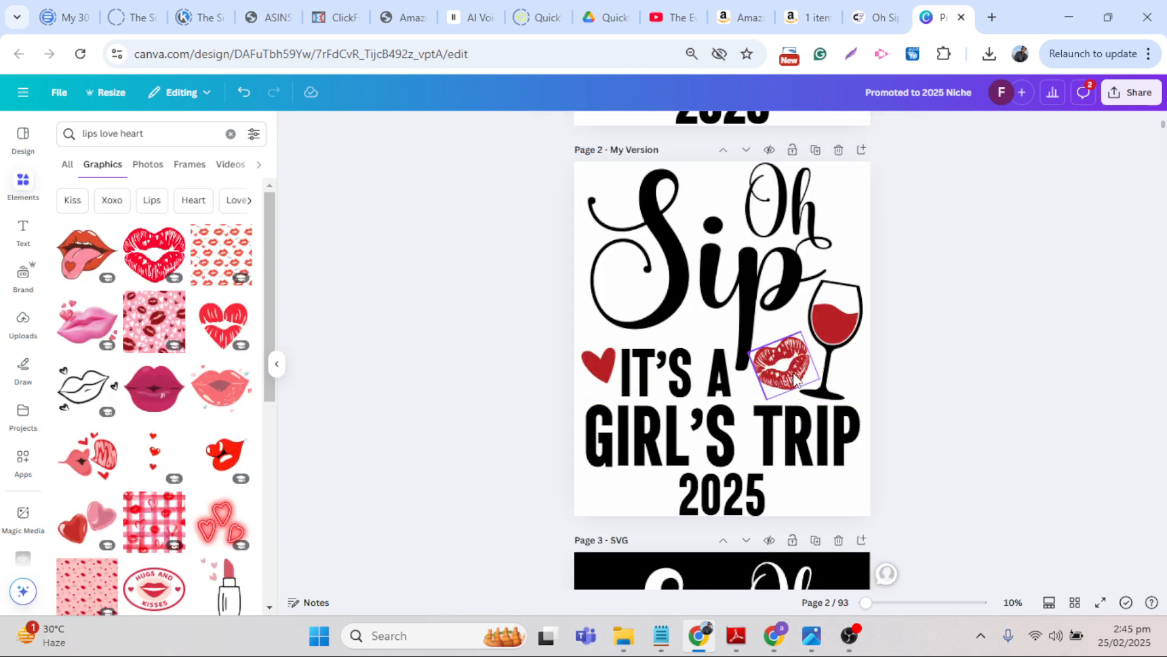
- Apply a custom Duotone effect to the lips on page 1 with both Shadows and Highlights set to #B72025
scroll(928, 342, up, 6)
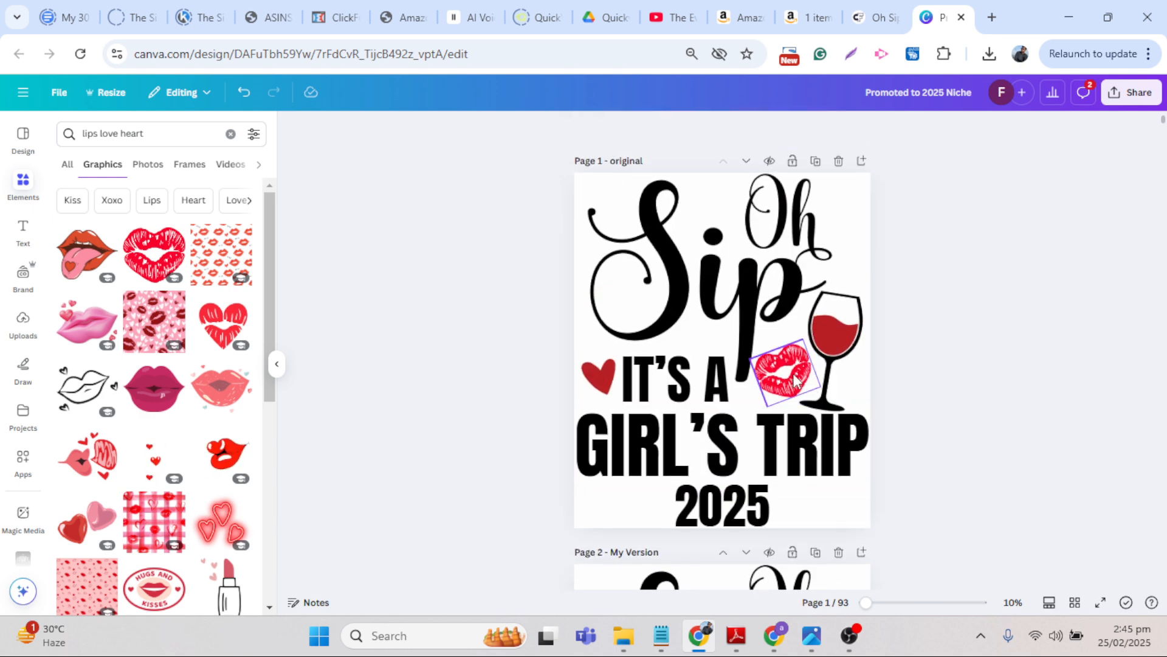
click(788, 380)
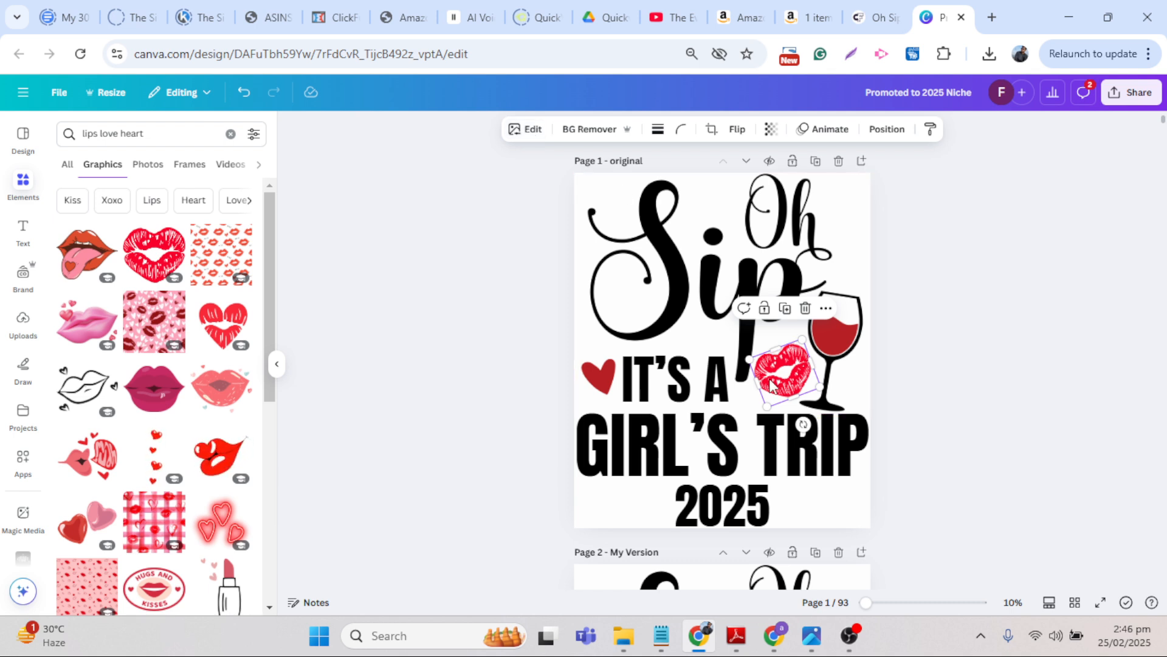
click(531, 137)
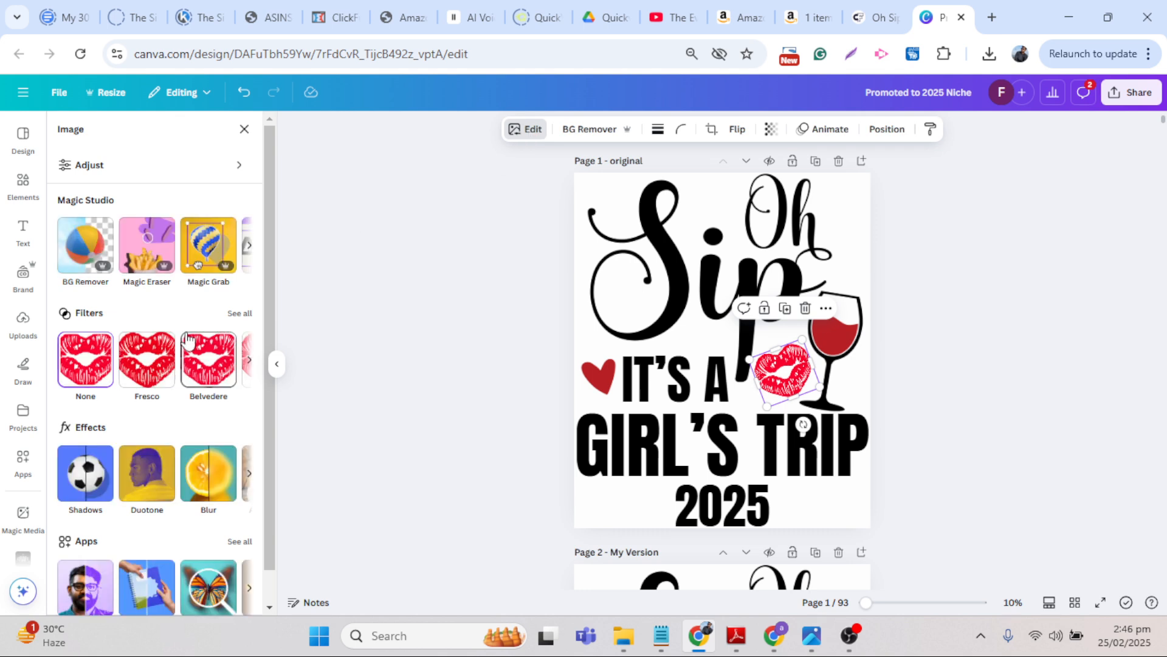
click(156, 480)
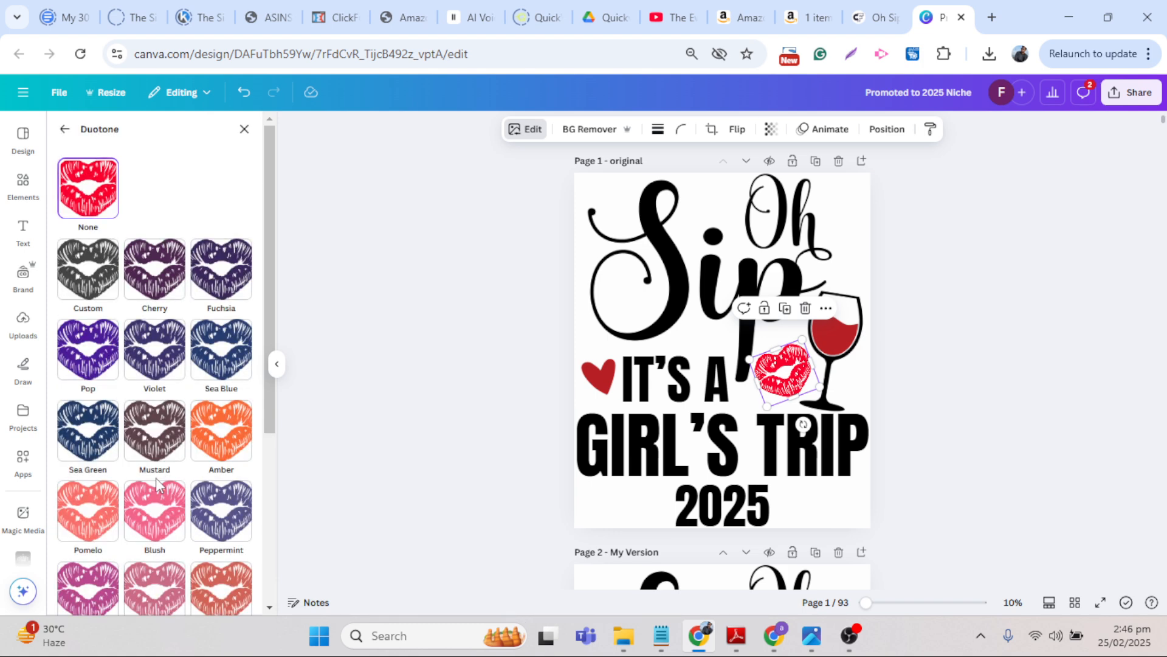
click(91, 295)
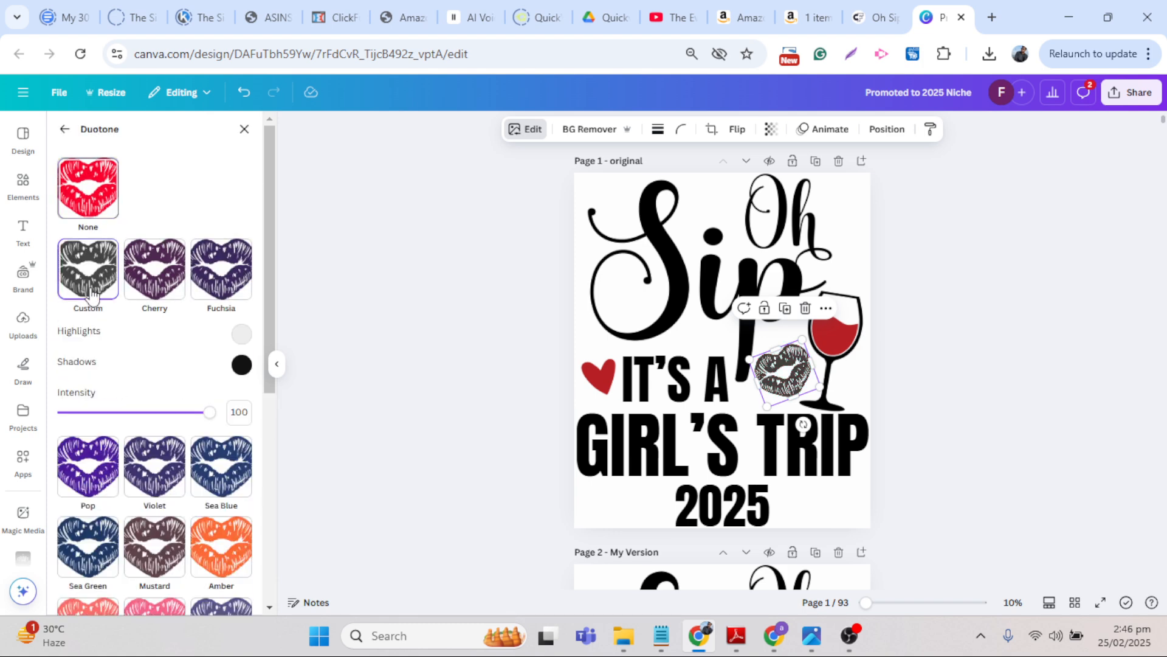
click(242, 364)
text(#B72025)
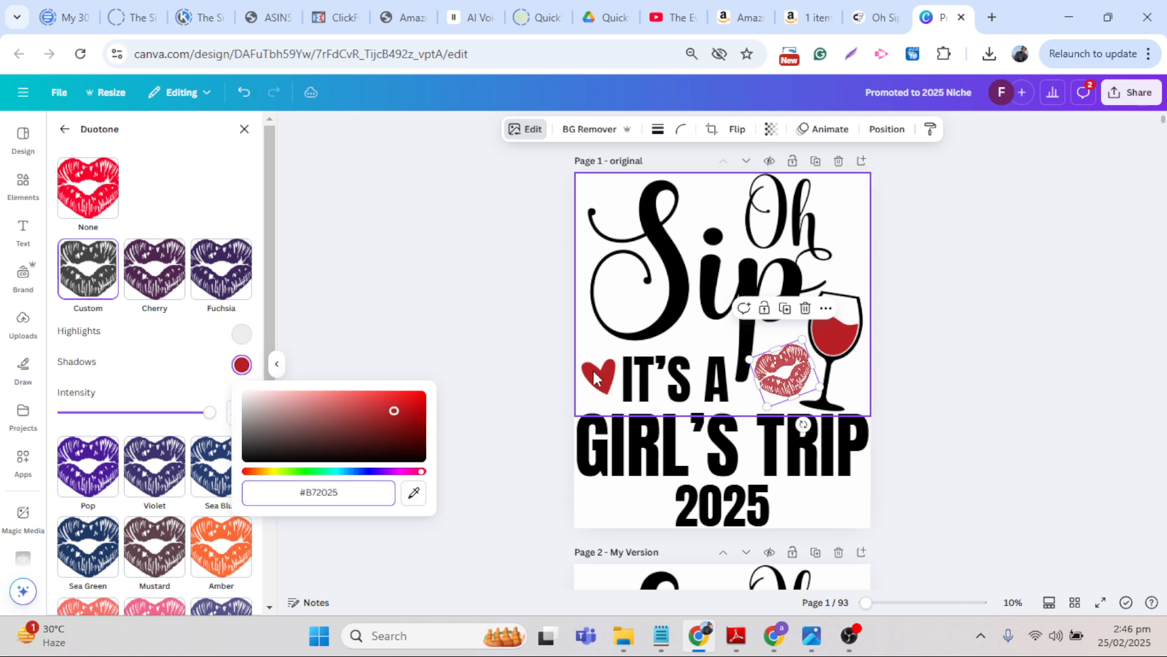
click(241, 334)
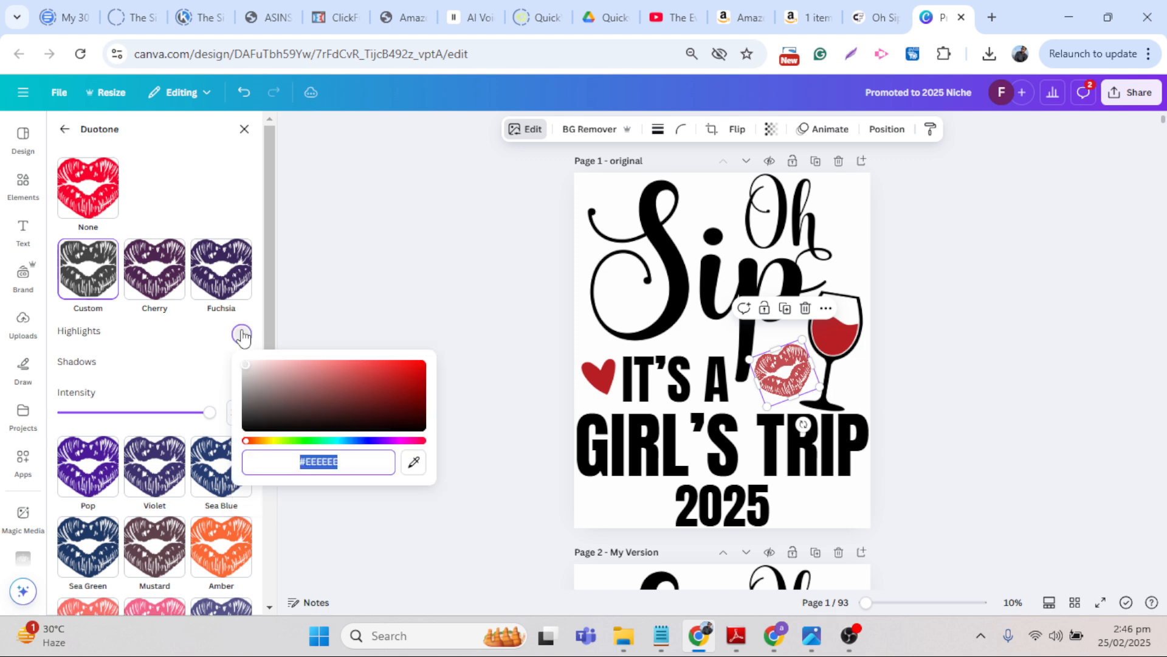
text(#B72025)
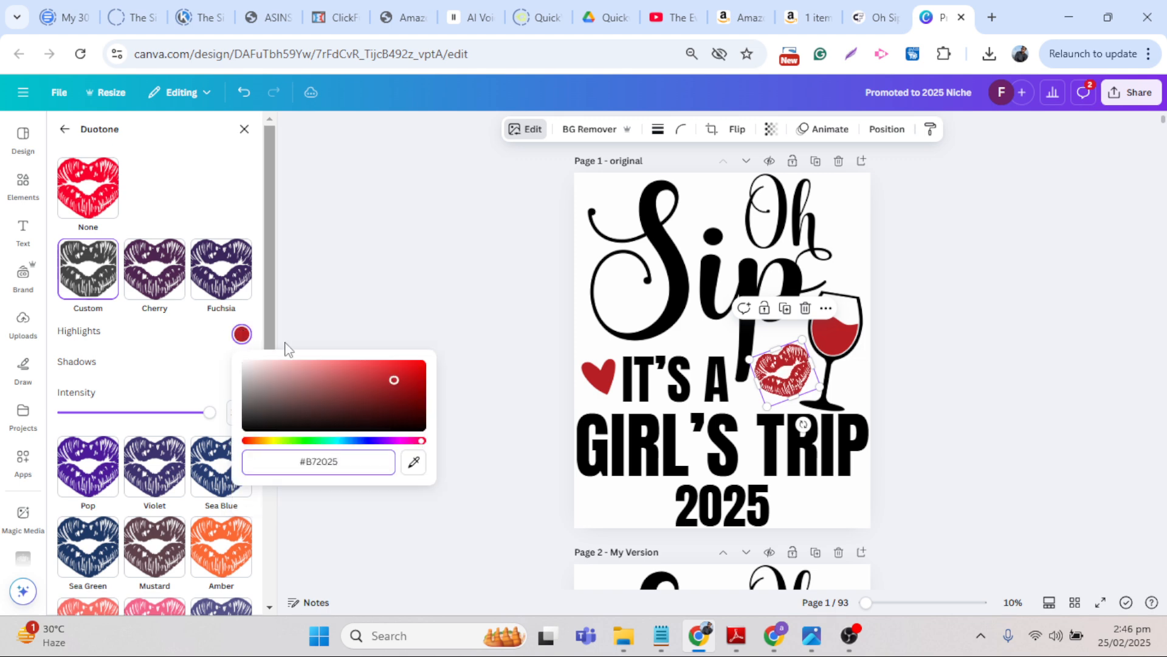
click(433, 331)
click(433, 332)
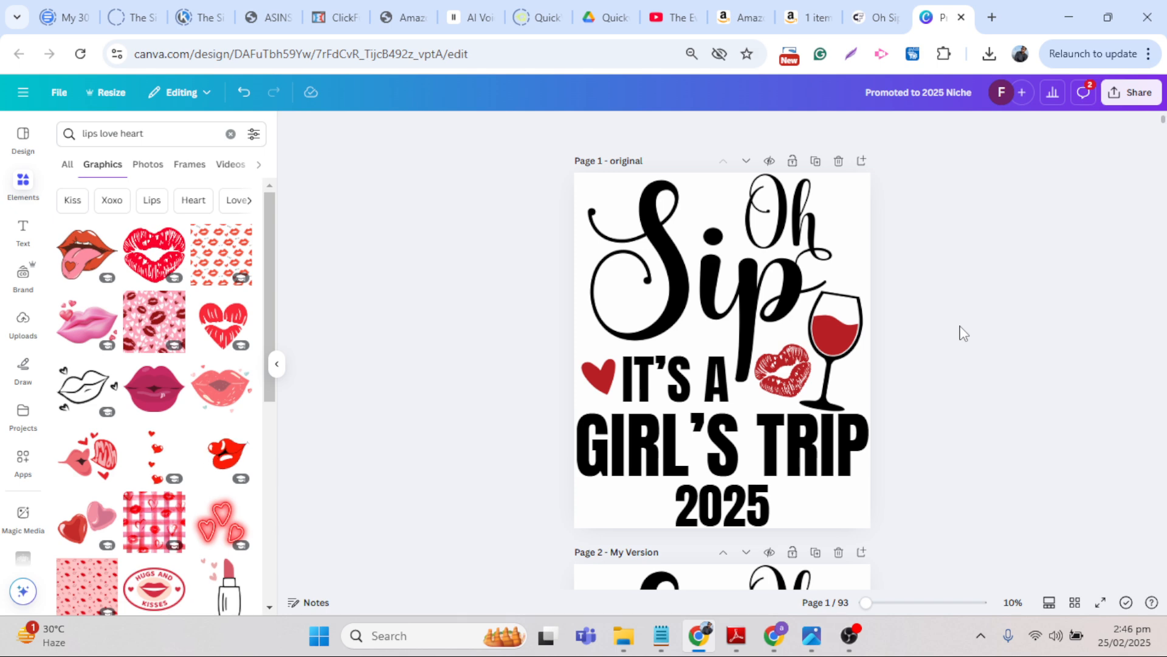
- Search graphics for "heart", try placing a plain red heart over the original one beside "IT'S A", and delete it
click(121, 143)
key(BackSpace)
key(BackSpace)
key(BackSpace)
key(BackSpace)
key(BackSpace)
key(BackSpace)
key(BackSpace)
key(BackSpace)
key(BackSpace)
key(BackSpace)
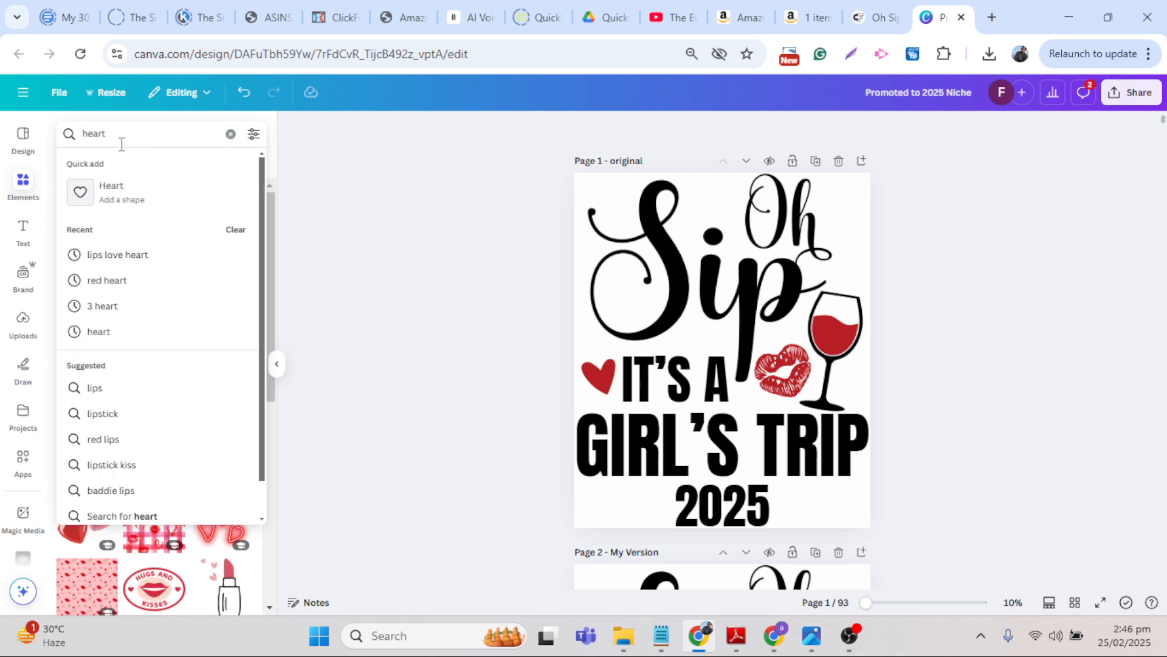
key(Return)
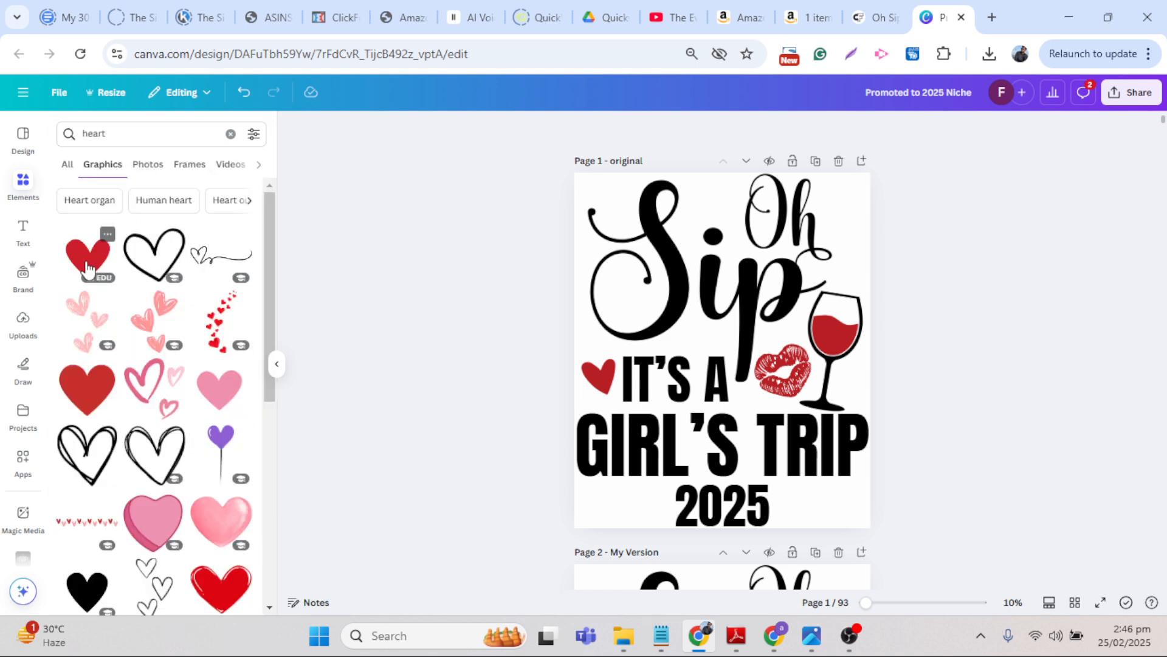
drag(87, 268, 597, 375)
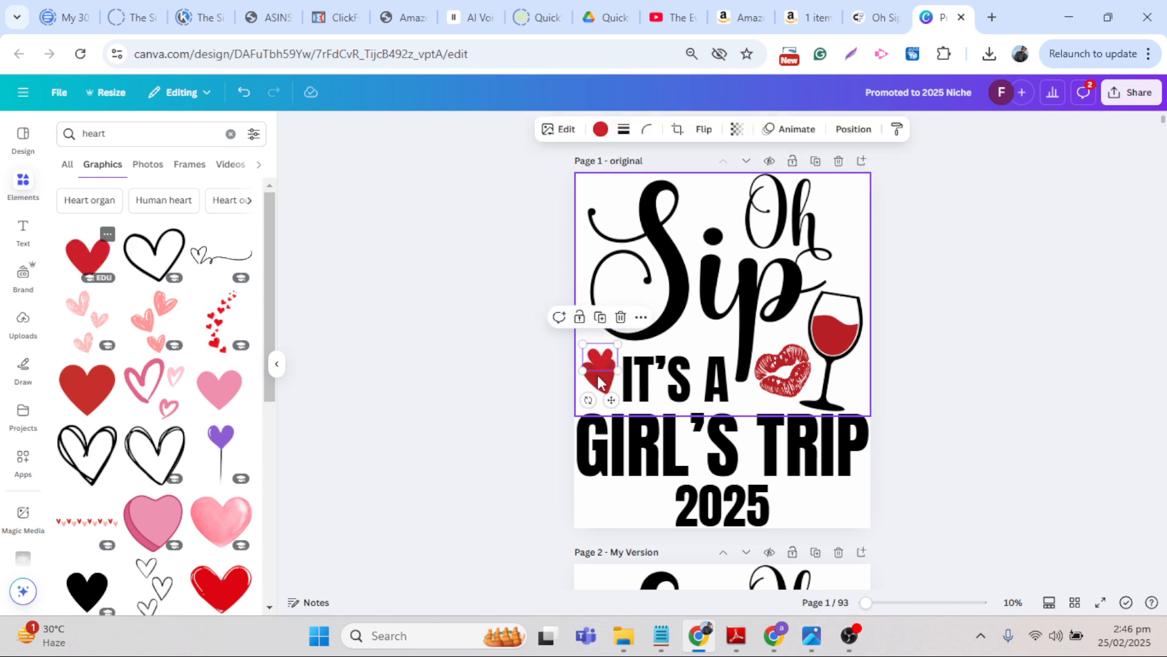
click(617, 316)
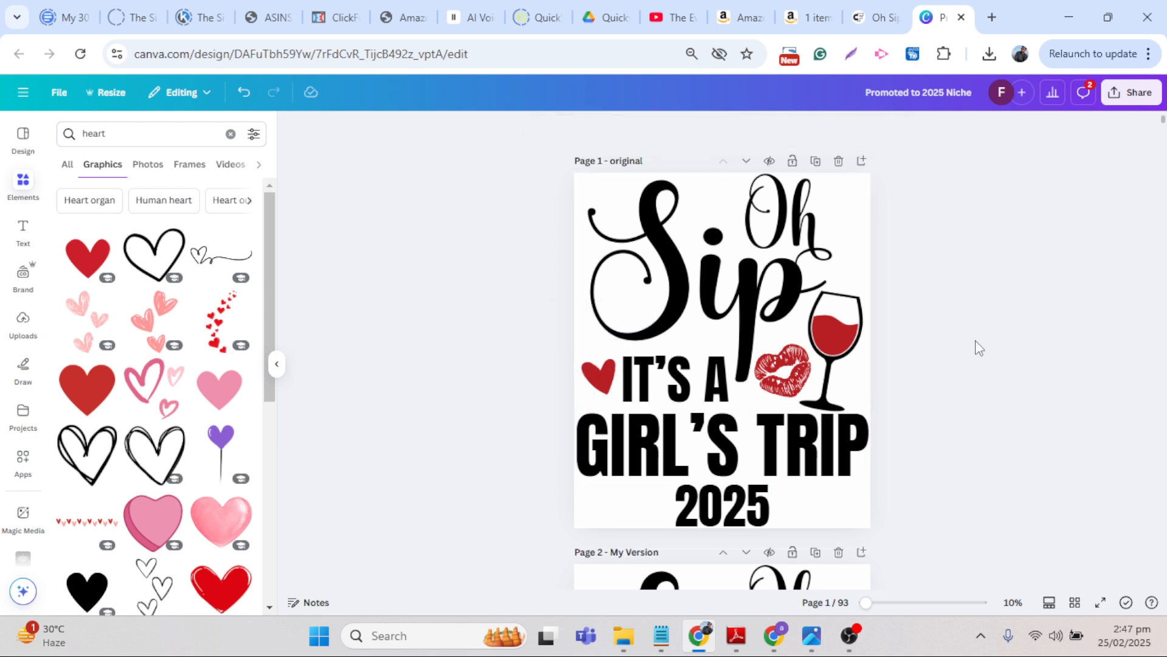
- Select the recoloured lips graphic between "IT'S A" and the wine glass
ctrl+scroll(943, 408, up, 3)
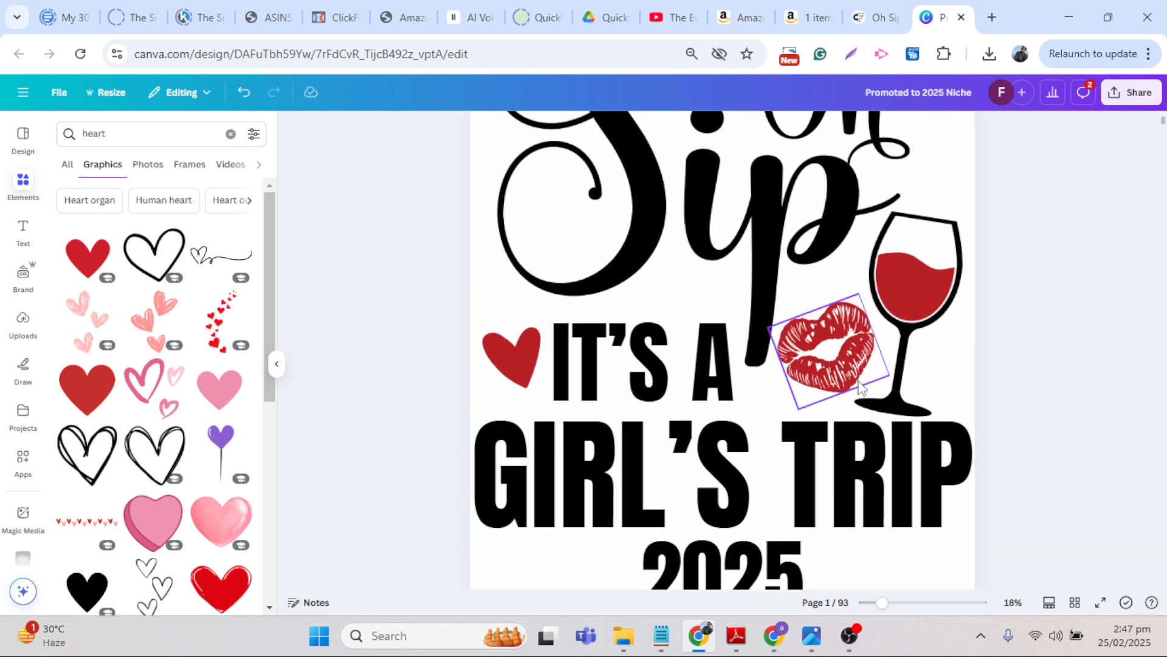
click(821, 367)
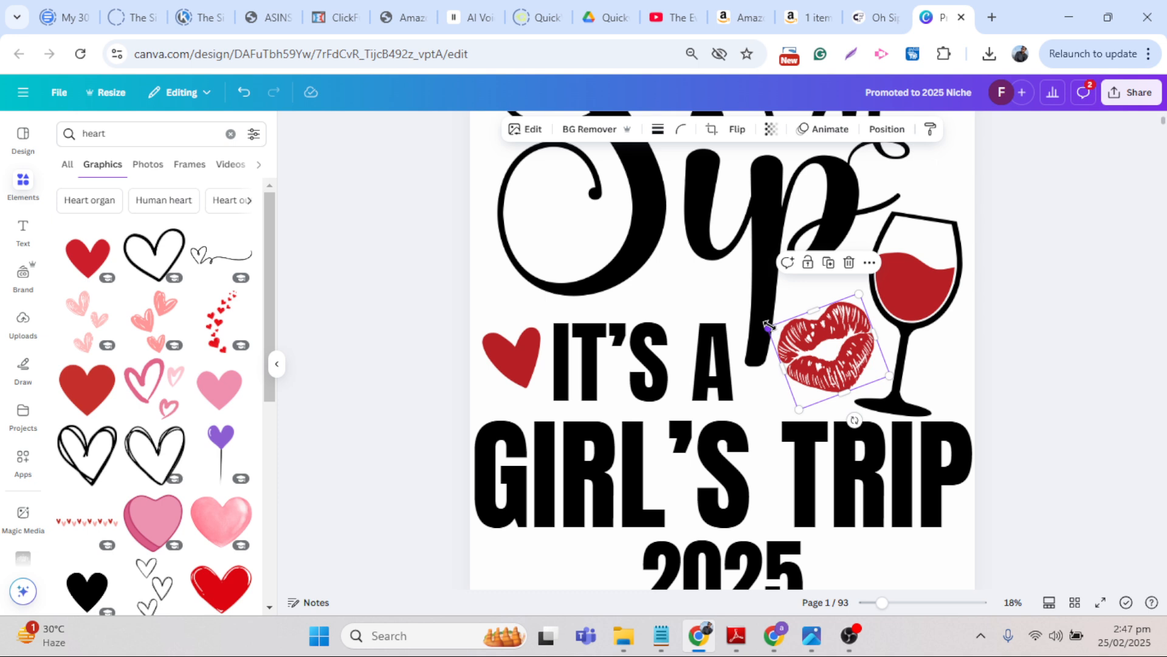